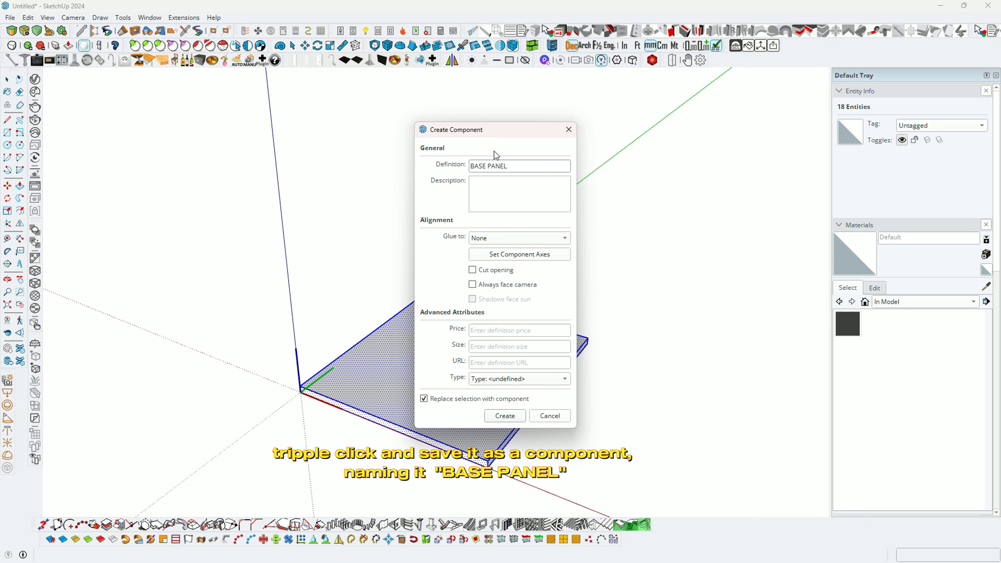
# Step: Confirm the BASE PANEL component and orbit around the slab to check it
pyautogui.press('Return')
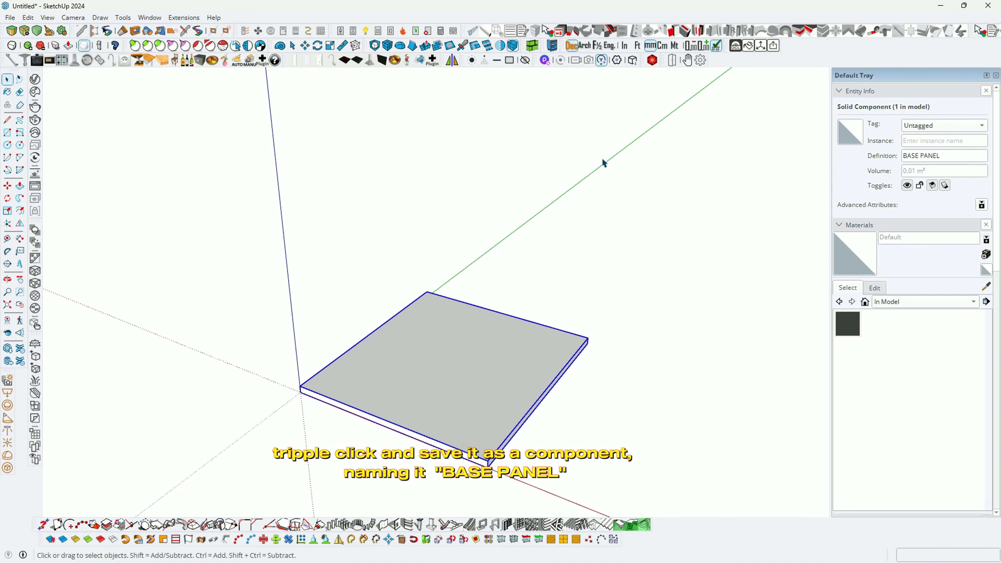
pyautogui.moveTo(477, 255); pyautogui.dragTo(473, 364, button='middle')
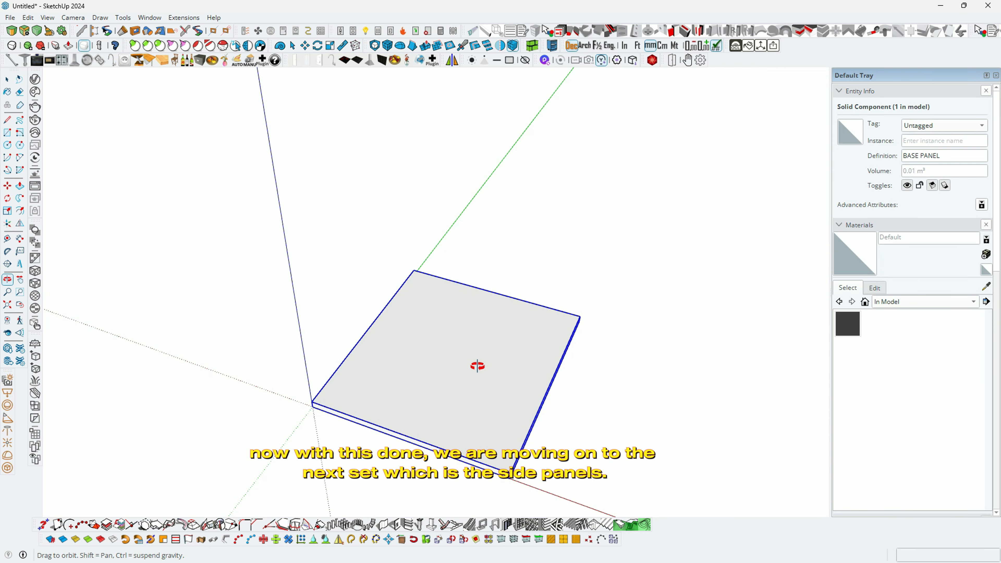
pyautogui.press('space')
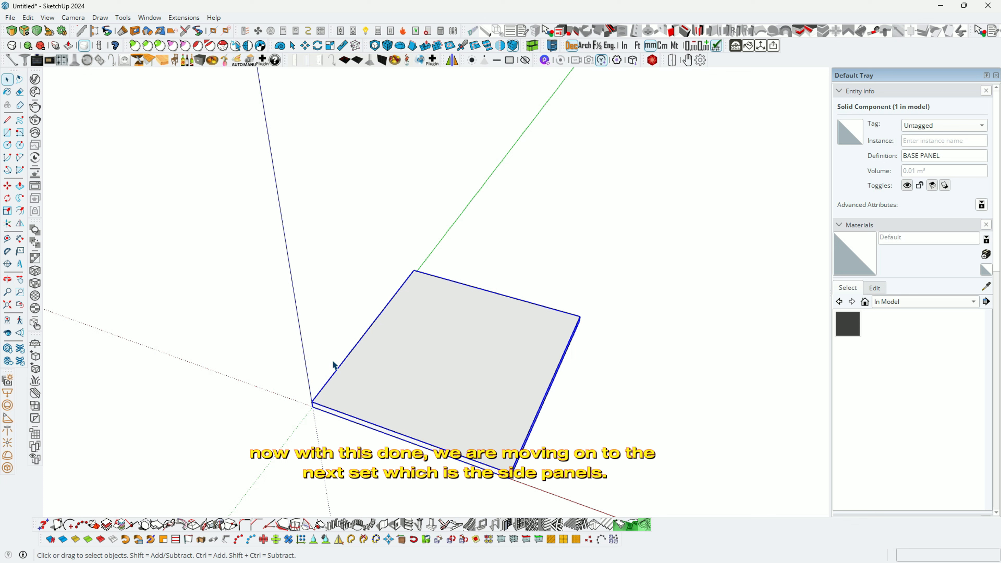
# Step: Place a guide line 18 mm in from the base panel's edge
pyautogui.press('t')
pyautogui.click(340, 366)
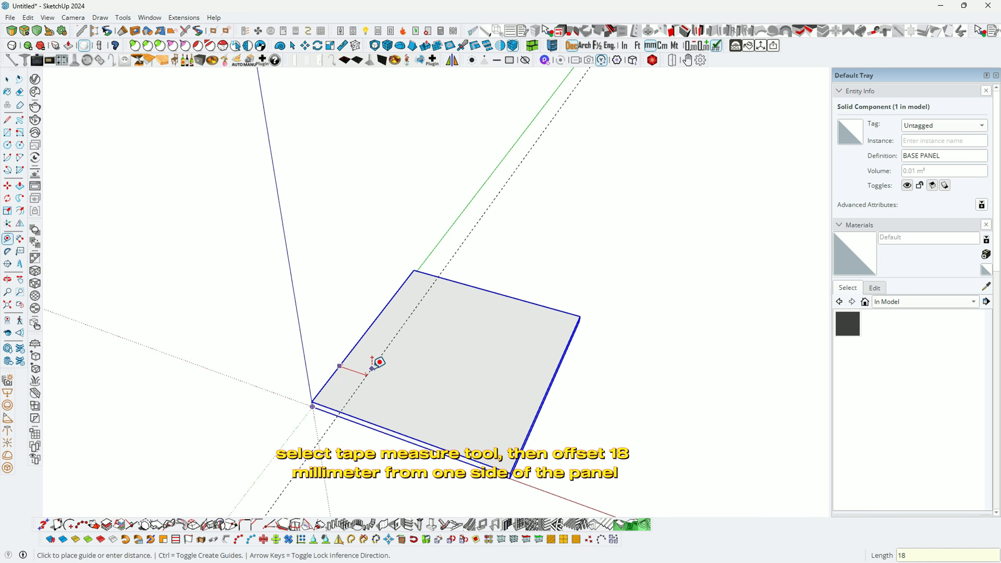
pyautogui.press('Return')
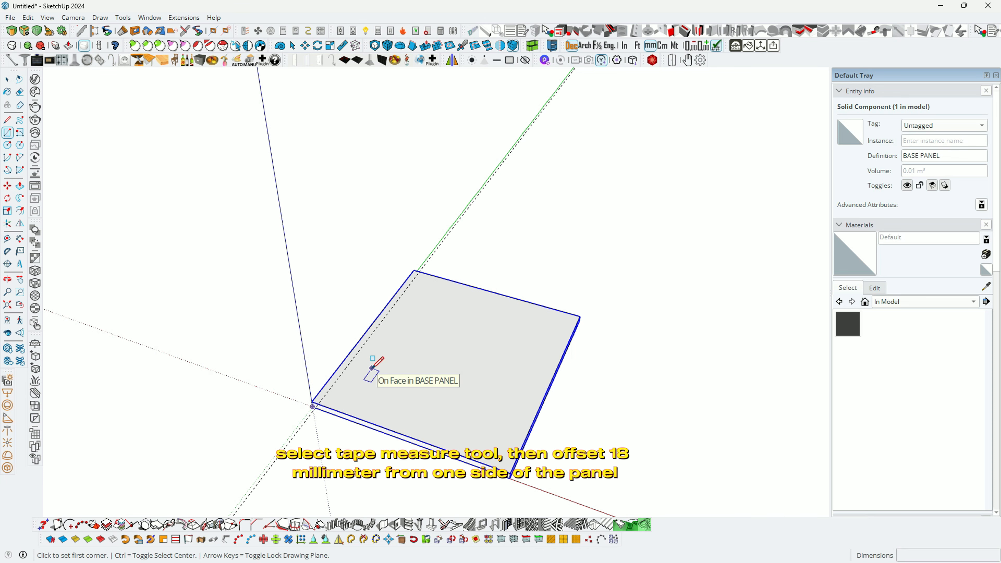
pyautogui.moveTo(369, 417); pyautogui.dragTo(211, 398, button='middle')
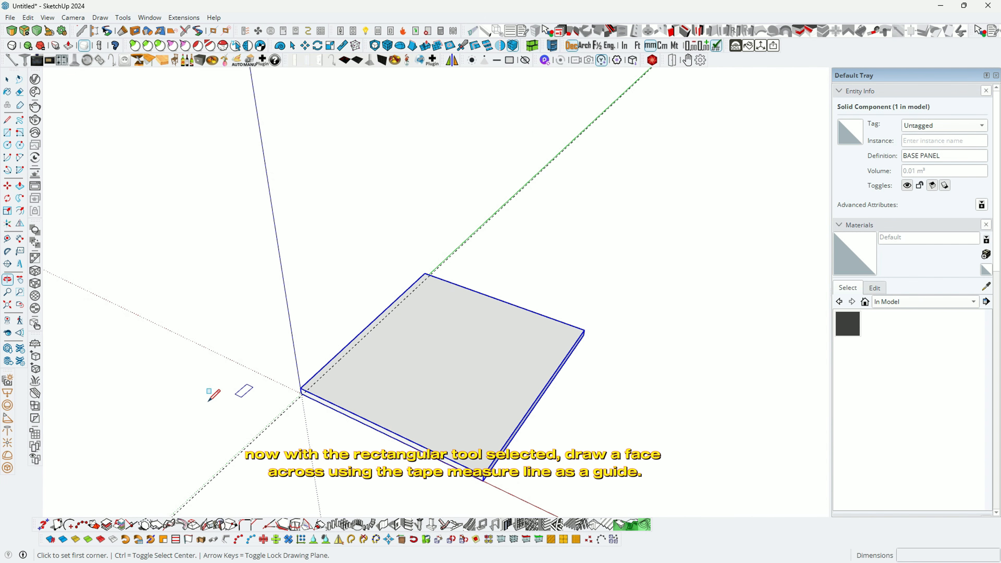
pyautogui.scroll(2, 232, 401)
# Step: Draw a rectangle strip from the panel corner to where the 18 mm guide meets the edge
pyautogui.click(312, 384)
pyautogui.scroll(2, 406, 301)
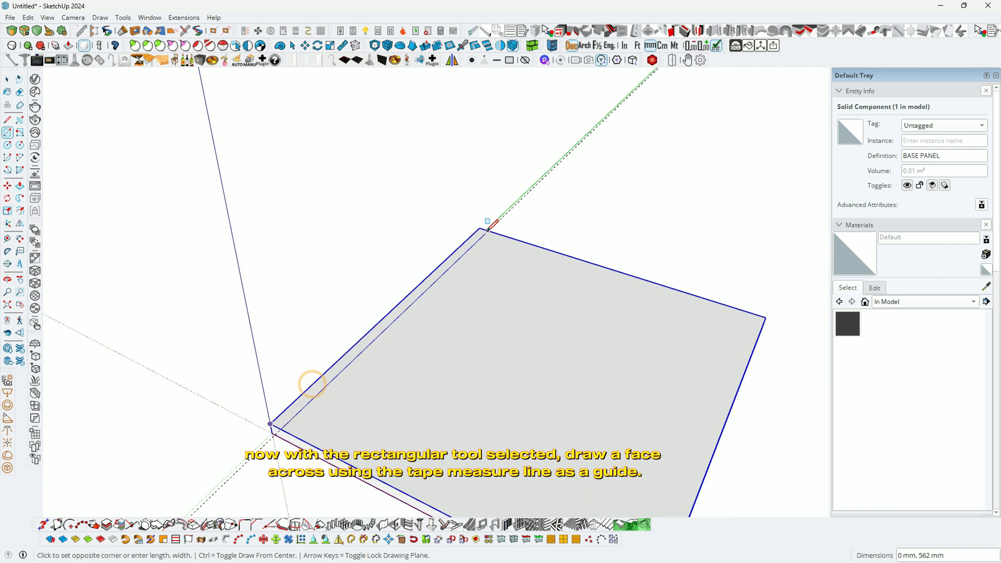
pyautogui.click(488, 229)
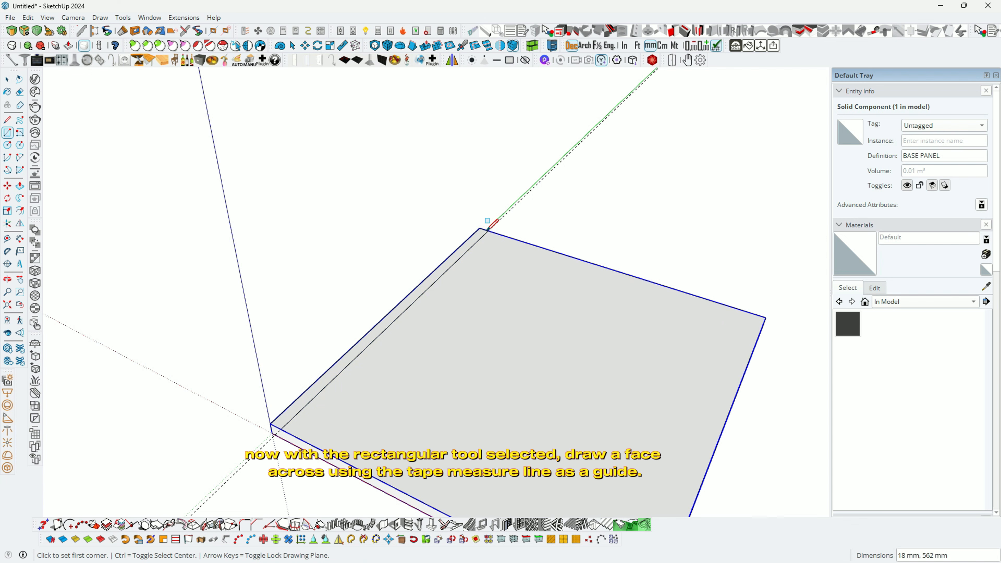
pyautogui.moveTo(446, 335); pyautogui.dragTo(382, 353, button='middle')
# Step: Add an 18 mm dimension across the narrow strip, placed close to the edge
pyautogui.press('p')
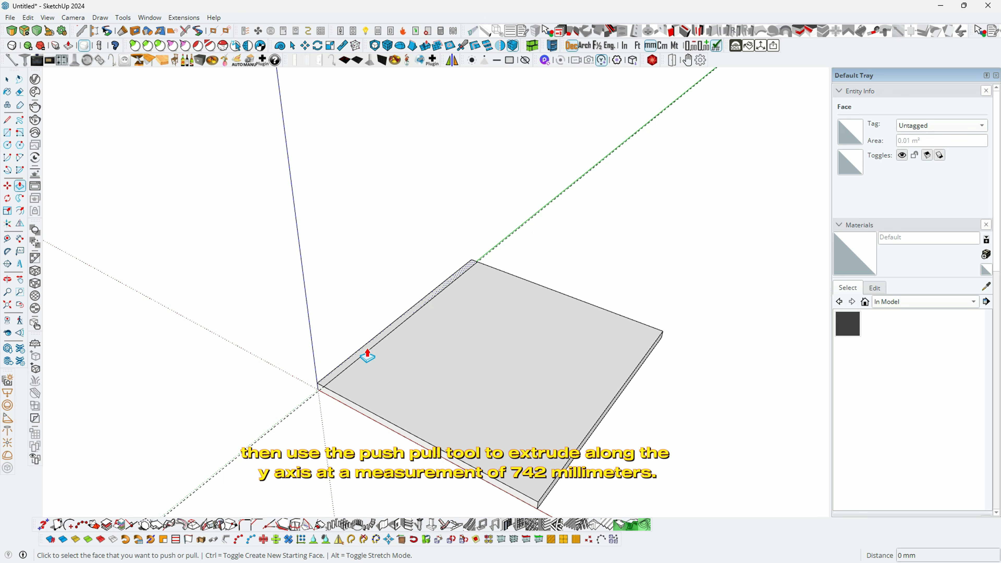
pyautogui.scroll(2, 359, 360)
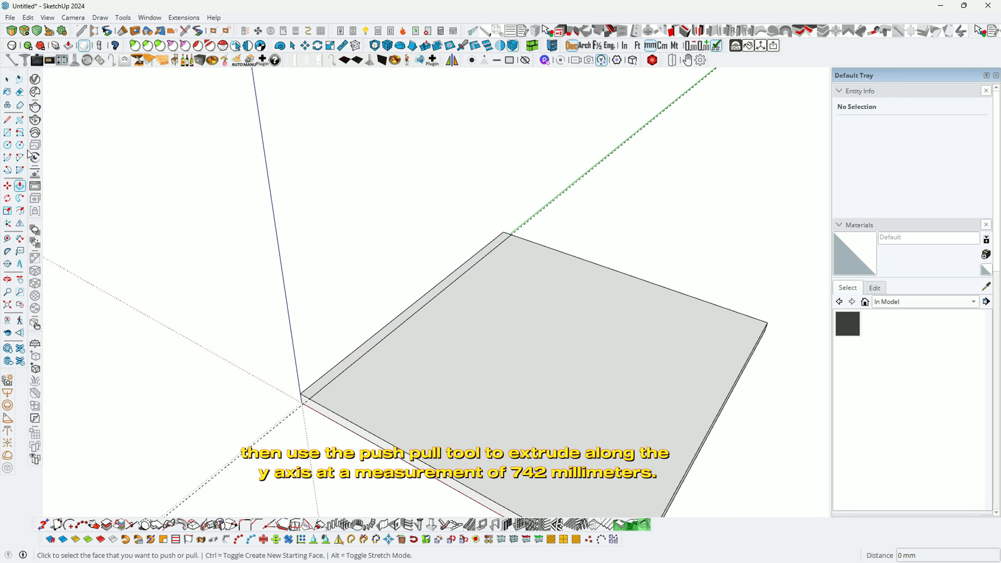
pyautogui.click(20, 239)
pyautogui.scroll(1, 303, 400)
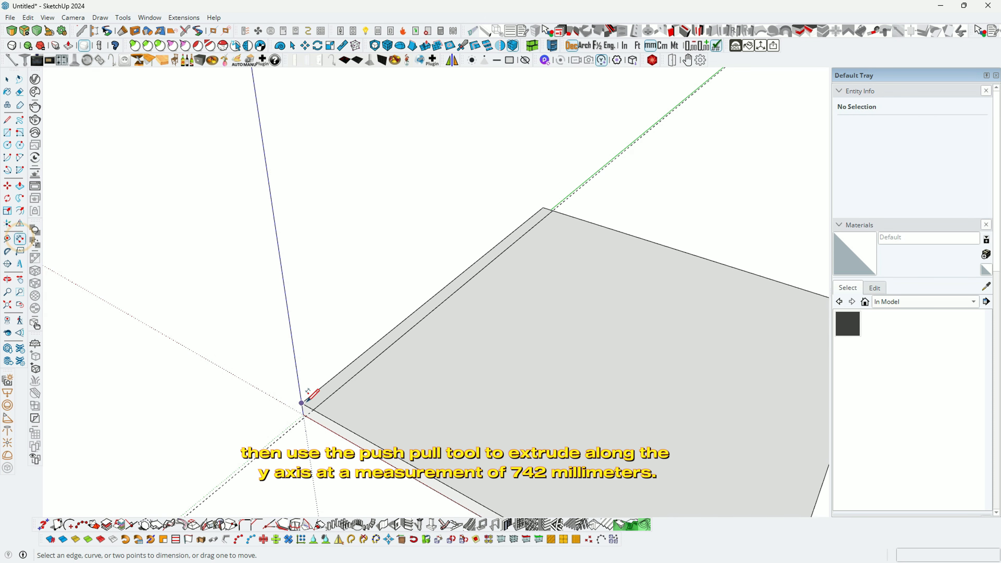
pyautogui.click(302, 402)
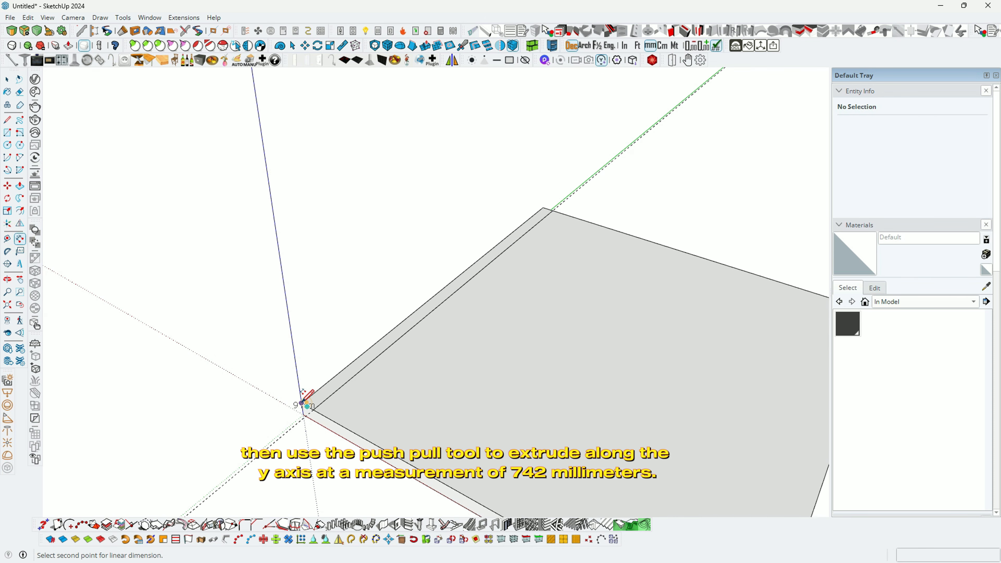
pyautogui.click(316, 405)
pyautogui.click(325, 401)
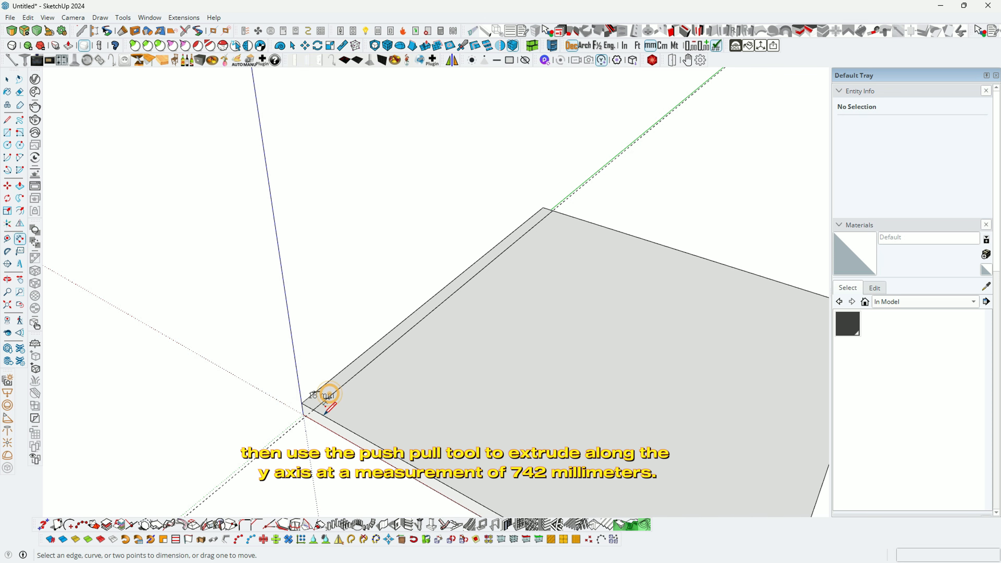
pyautogui.scroll(3, 323, 394)
pyautogui.moveTo(318, 382); pyautogui.dragTo(310, 386)
pyautogui.scroll(-2, 257, 349)
# Step: Add a 562 mm dimension along the strip, then erase it
pyautogui.click(271, 373)
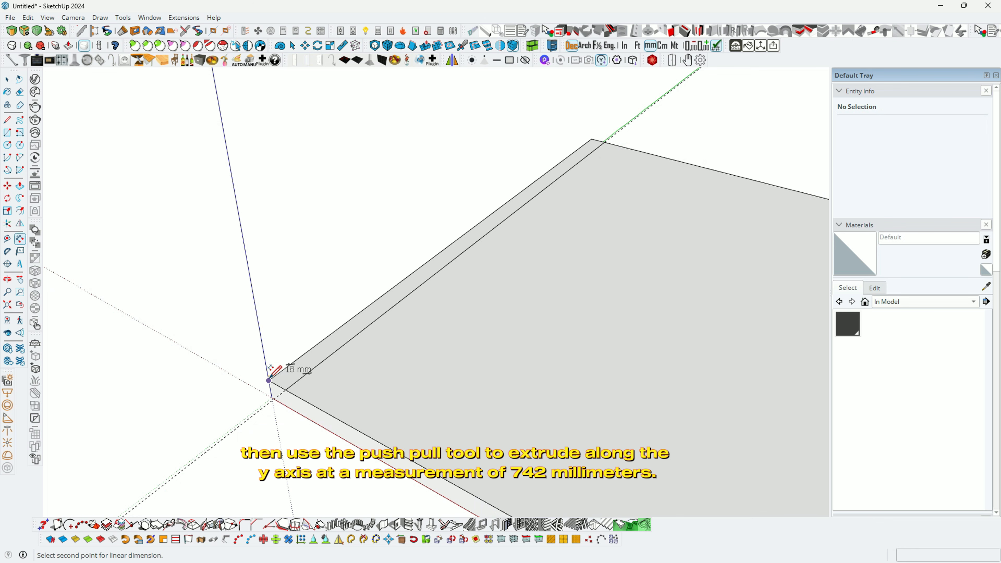
pyautogui.scroll(-1, 271, 374)
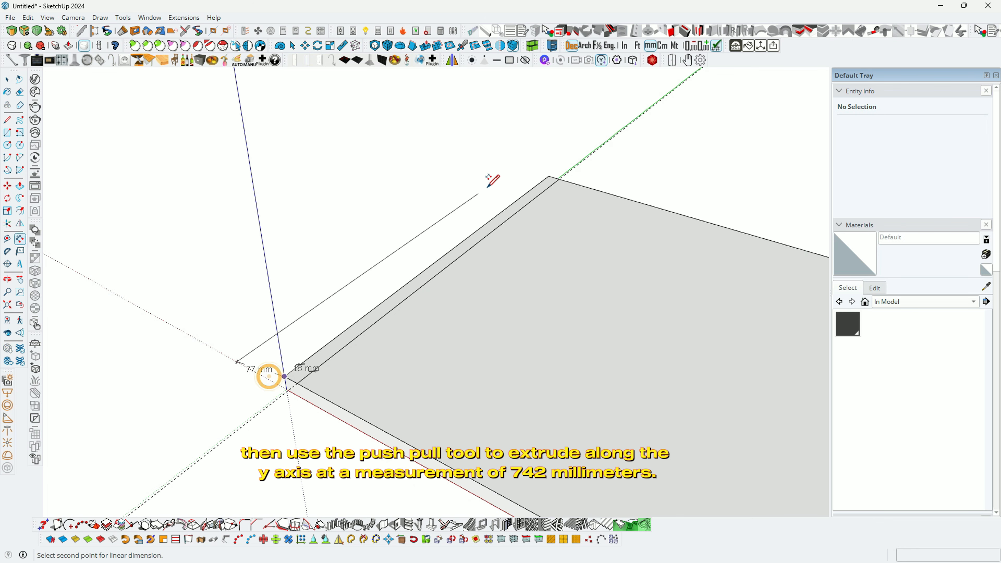
pyautogui.click(548, 176)
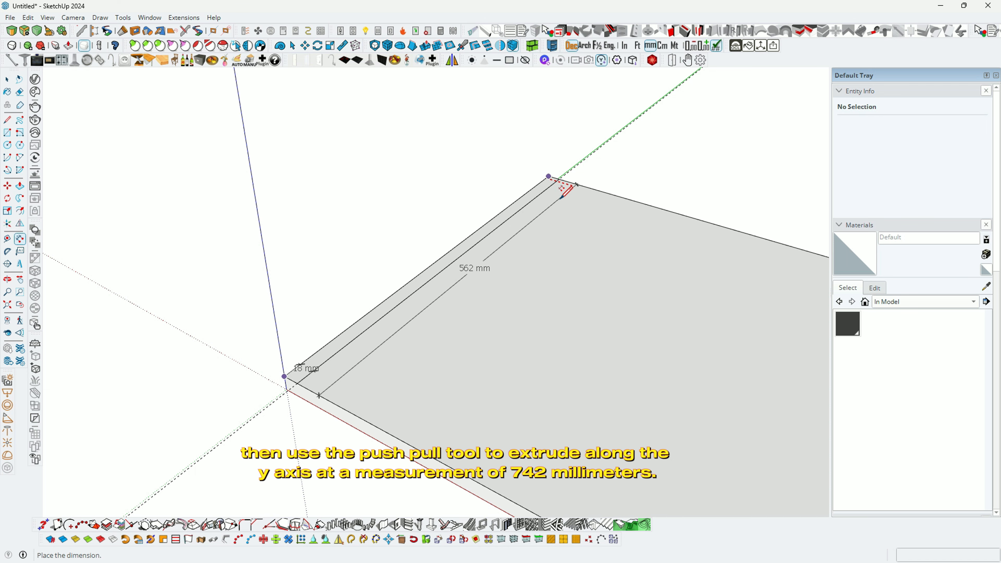
pyautogui.click(561, 197)
pyautogui.moveTo(559, 196); pyautogui.dragTo(451, 293, button='middle')
pyautogui.press('space')
pyautogui.click(469, 273)
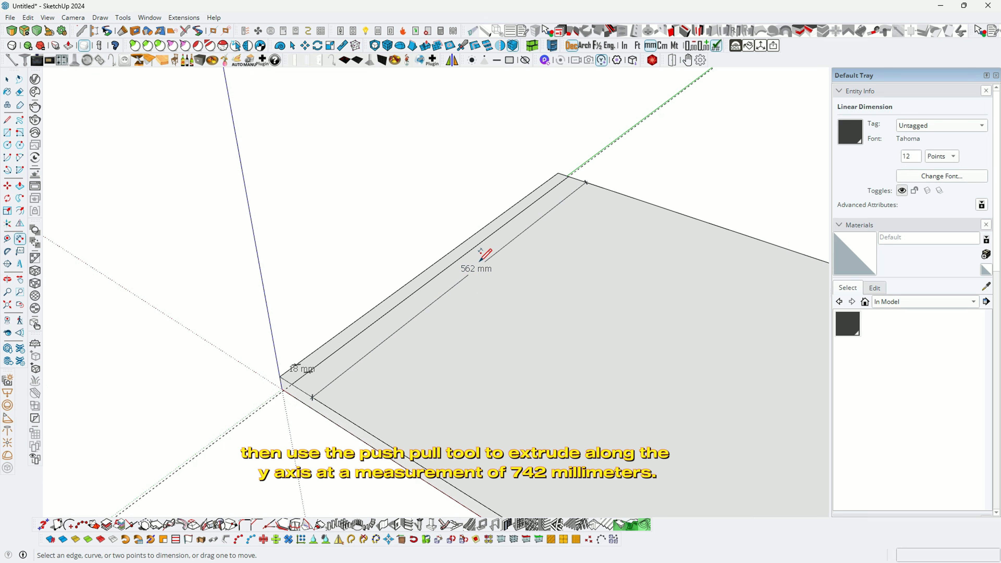
pyautogui.press('e')
pyautogui.click(472, 268)
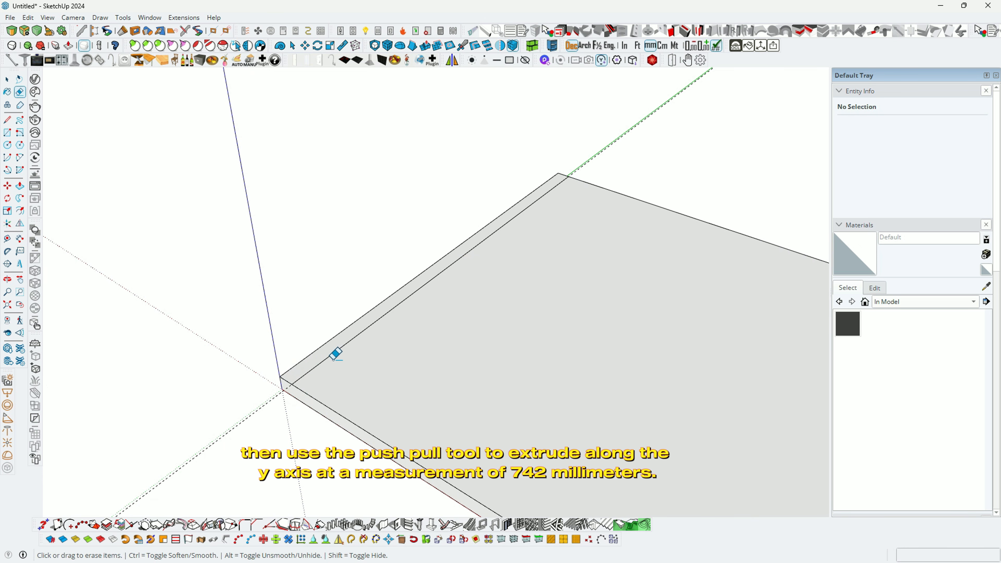
# Step: Push/Pull the 18 mm strip up 742 mm to form the side wall
pyautogui.moveTo(335, 354)
pyautogui.mouseDown(button='middle')
pyautogui.moveTo(357, 324)
pyautogui.moveTo(346, 350)
pyautogui.mouseUp(button='middle')
pyautogui.press('p')
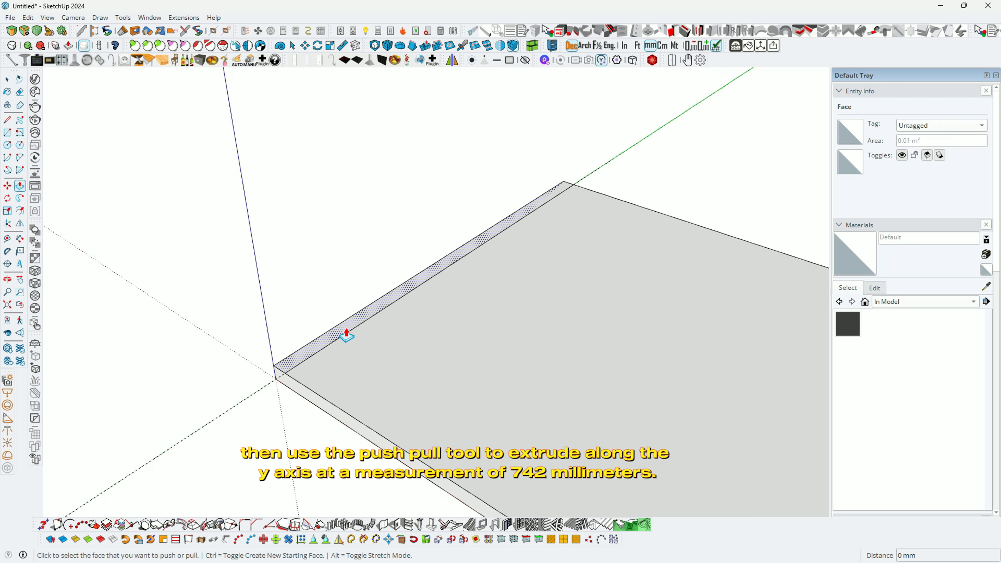
pyautogui.click(346, 334)
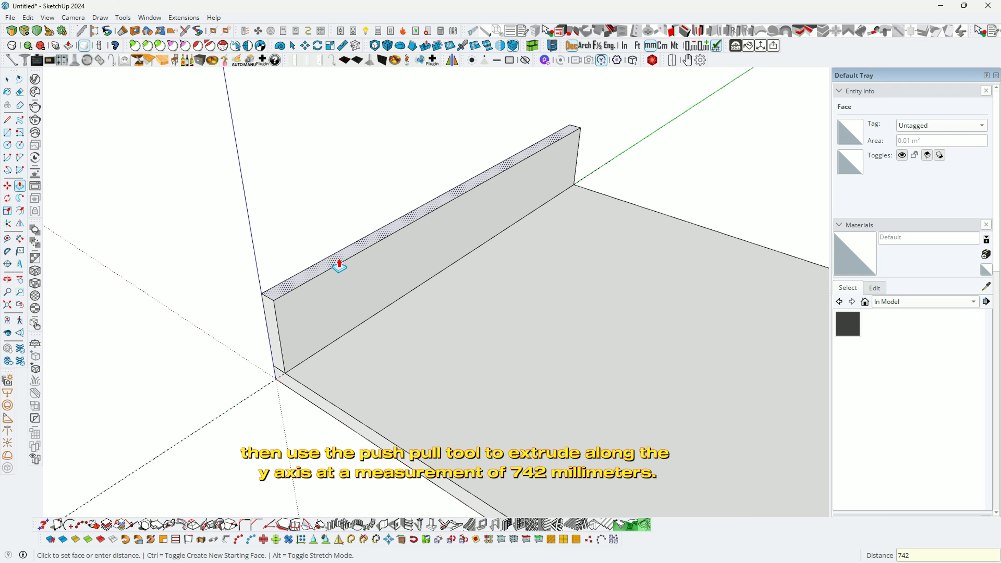
pyautogui.write('742')
pyautogui.press('Return')
pyautogui.scroll(-3, 413, 367)
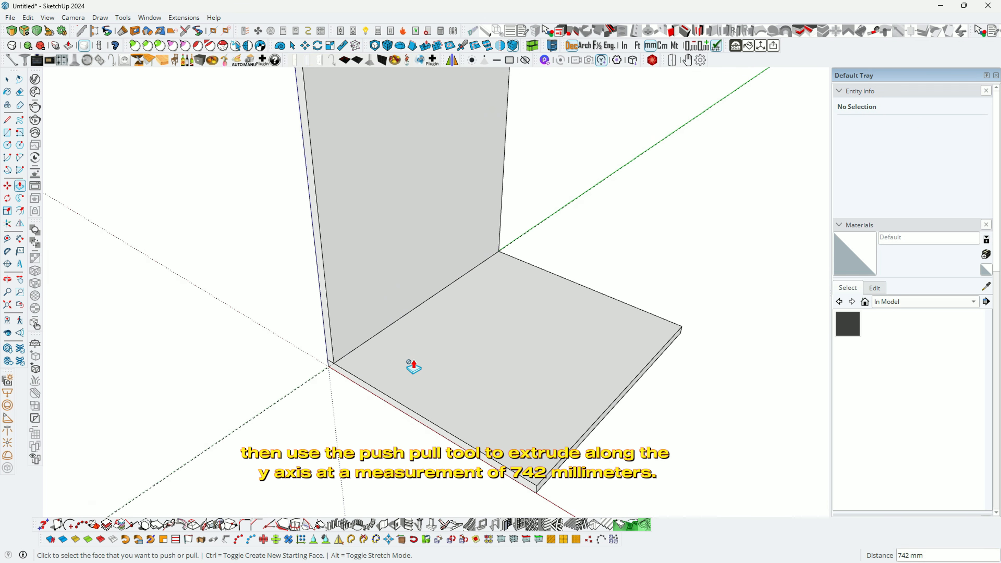
pyautogui.scroll(-3, 413, 367)
pyautogui.moveTo(438, 368); pyautogui.dragTo(431, 284, button='middle')
# Step: Select the whole wall and make it a component named SIDE PANEL
pyautogui.press('space')
pyautogui.doubleClick(433, 279)
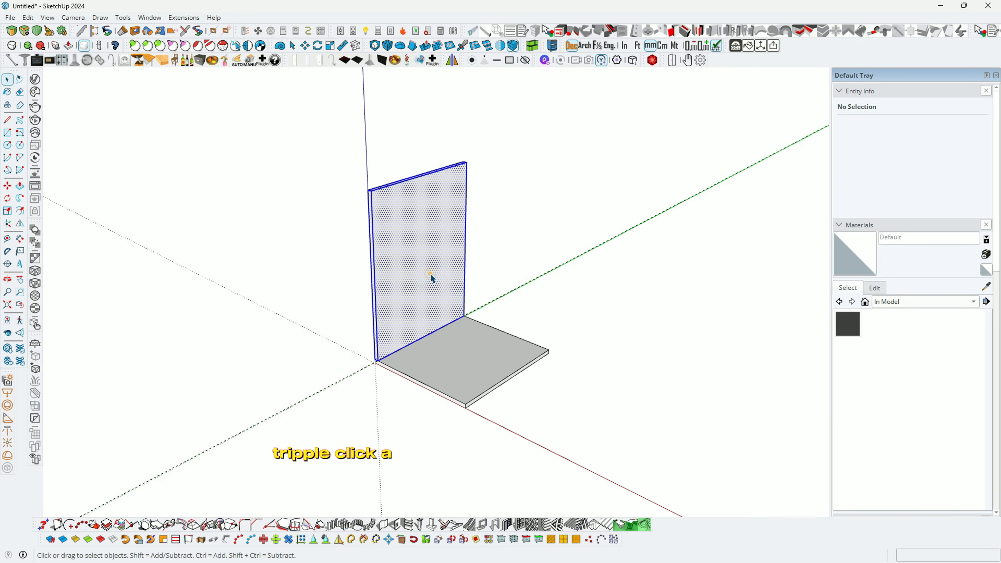
pyautogui.tripleClick(433, 278)
pyautogui.rightClick(432, 279)
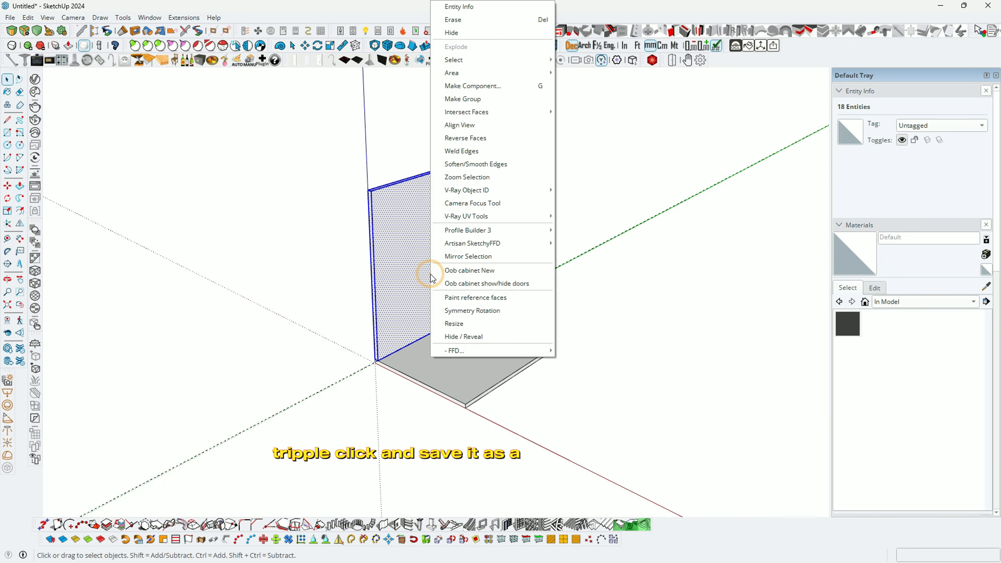
pyautogui.click(459, 88)
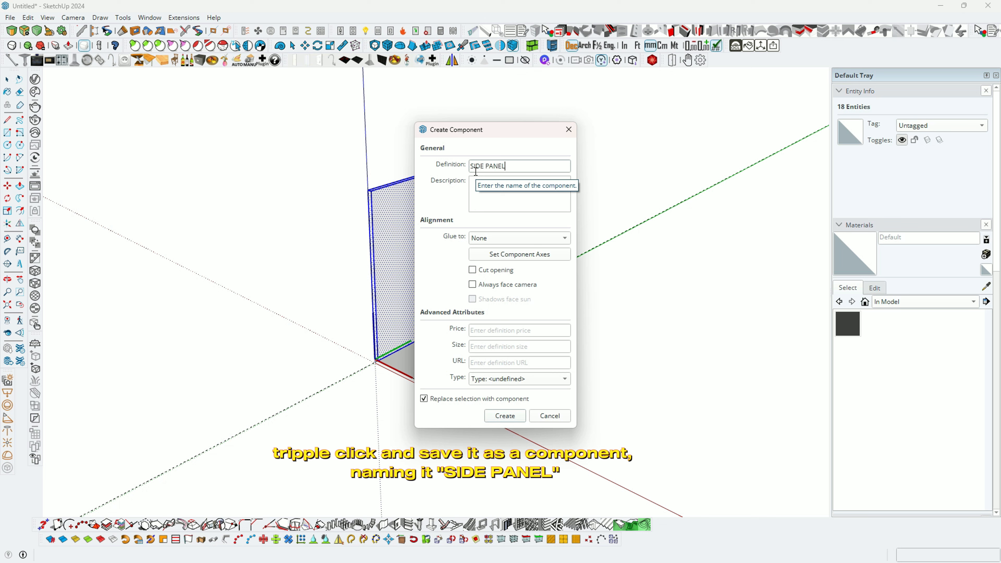
pyautogui.click(505, 415)
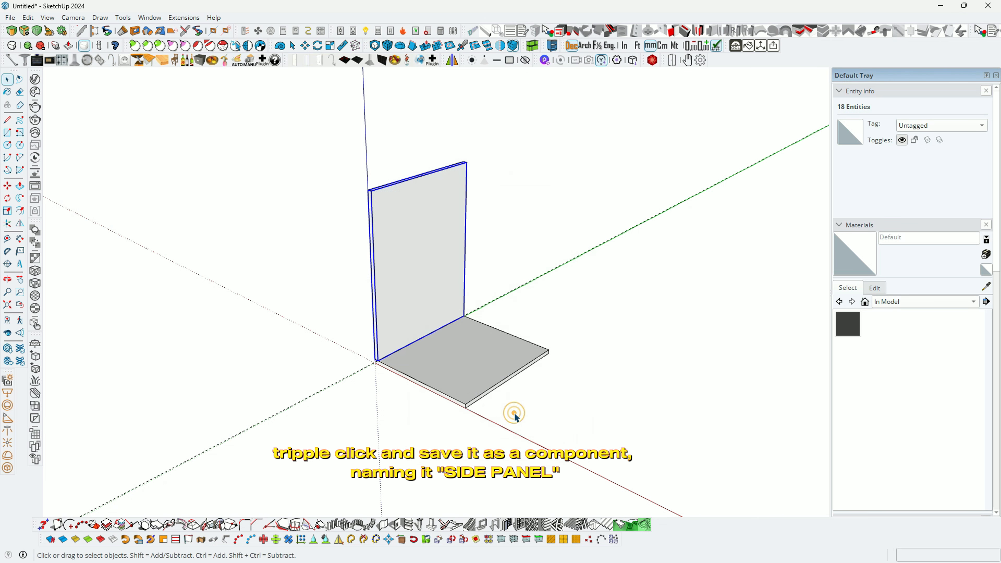
pyautogui.moveTo(468, 322); pyautogui.dragTo(498, 339, button='middle')
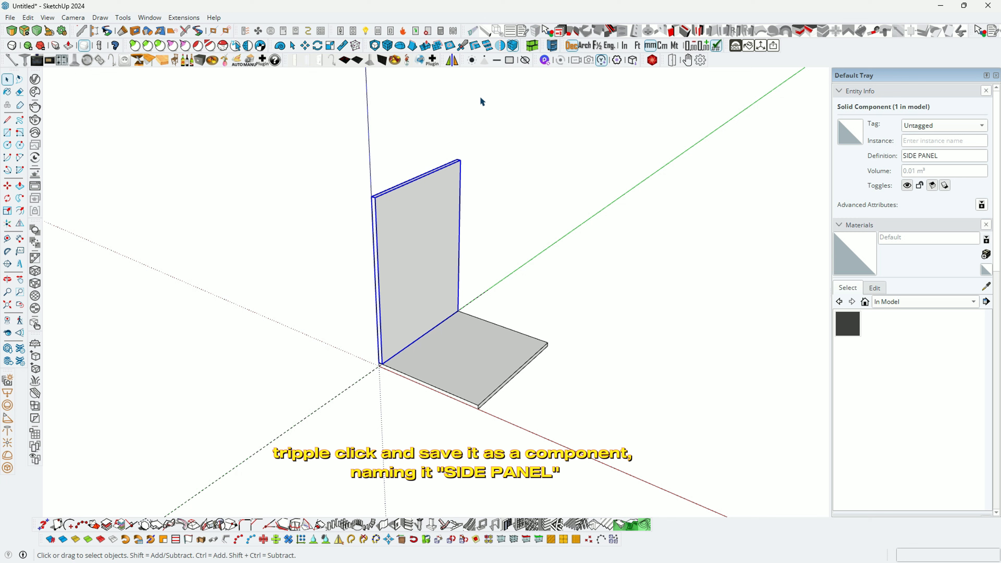
# Step: Mirror the SIDE PANEL across the base with three points, keeping the original
pyautogui.click(456, 61)
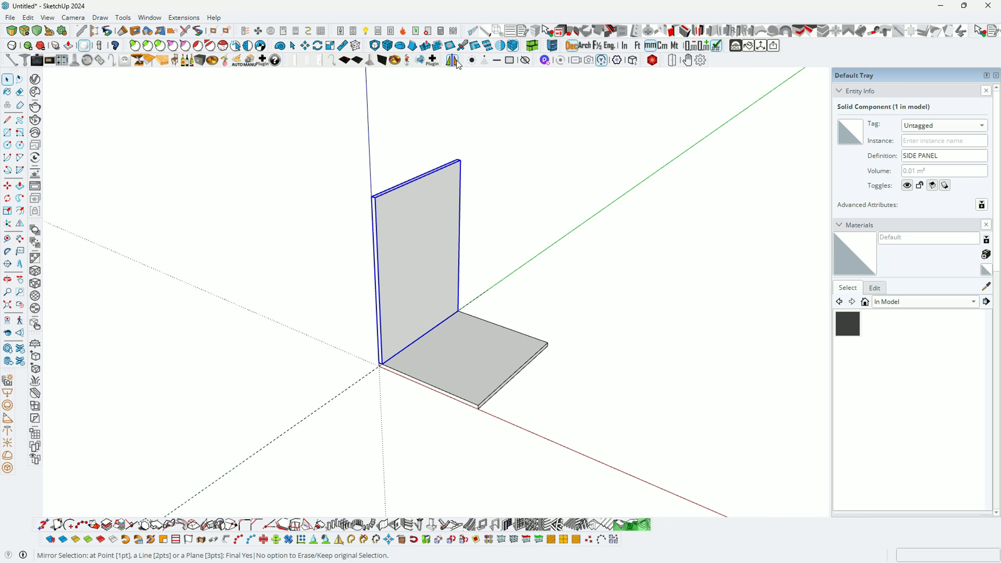
pyautogui.click(430, 383)
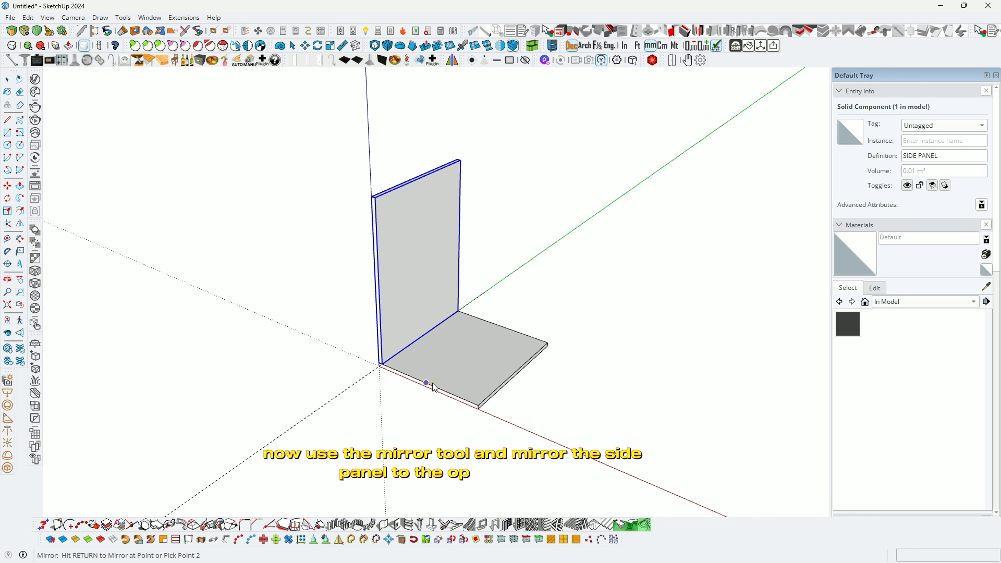
pyautogui.click(448, 370)
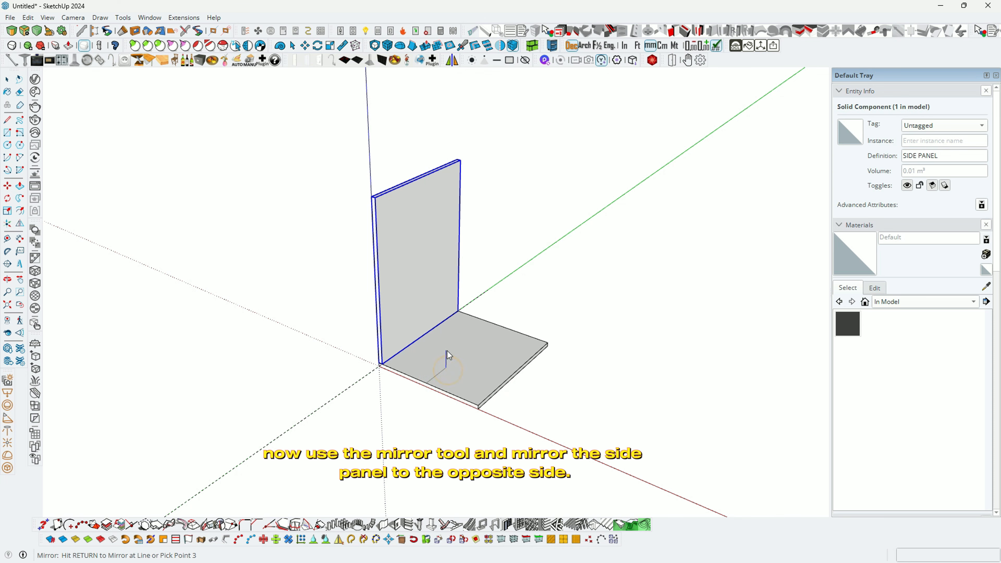
pyautogui.click(447, 351)
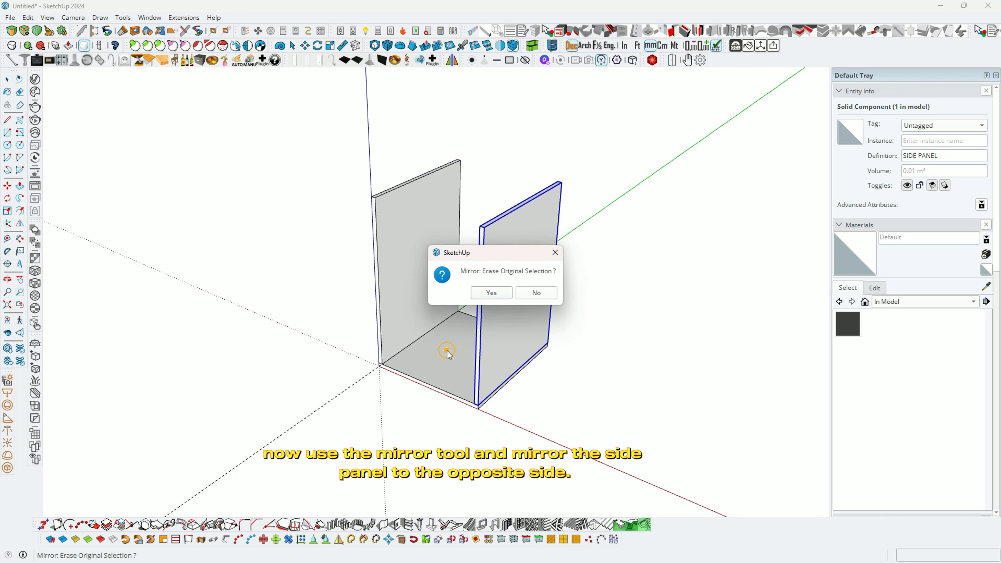
pyautogui.click(547, 293)
pyautogui.moveTo(453, 302); pyautogui.dragTo(377, 320, button='middle')
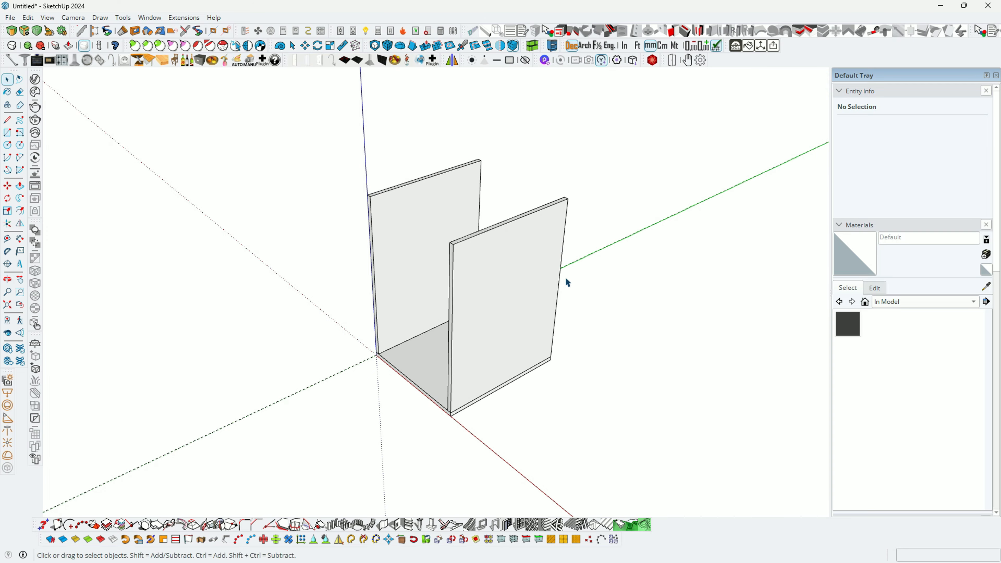
pyautogui.moveTo(494, 279); pyautogui.dragTo(299, 276, button='middle')
# Step: Place a guide 20 mm in from the side panel's back edge
pyautogui.scroll(3, 510, 320)
pyautogui.moveTo(537, 309); pyautogui.dragTo(467, 331, button='middle')
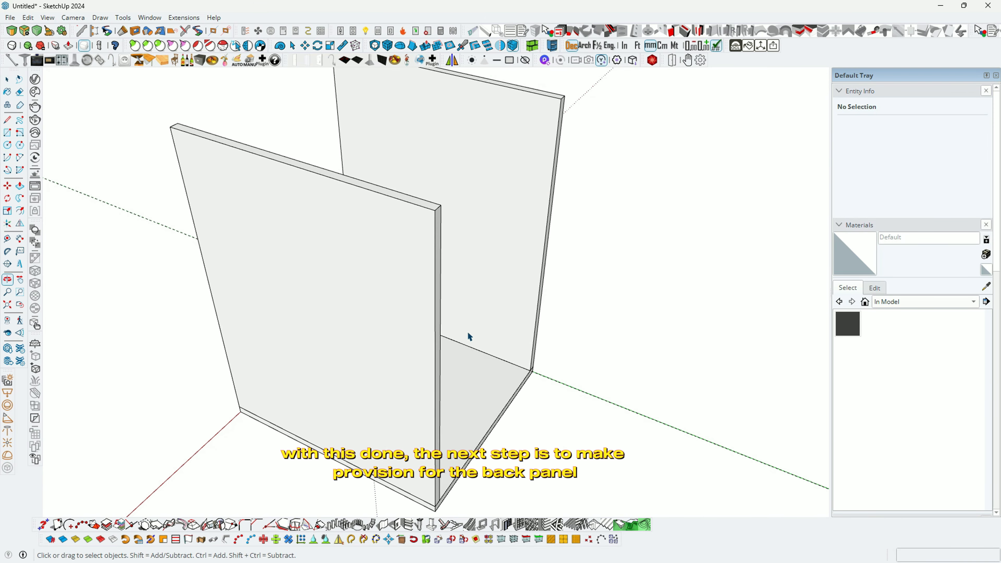
pyautogui.scroll(3, 532, 353)
pyautogui.press('t')
pyautogui.scroll(3, 540, 340)
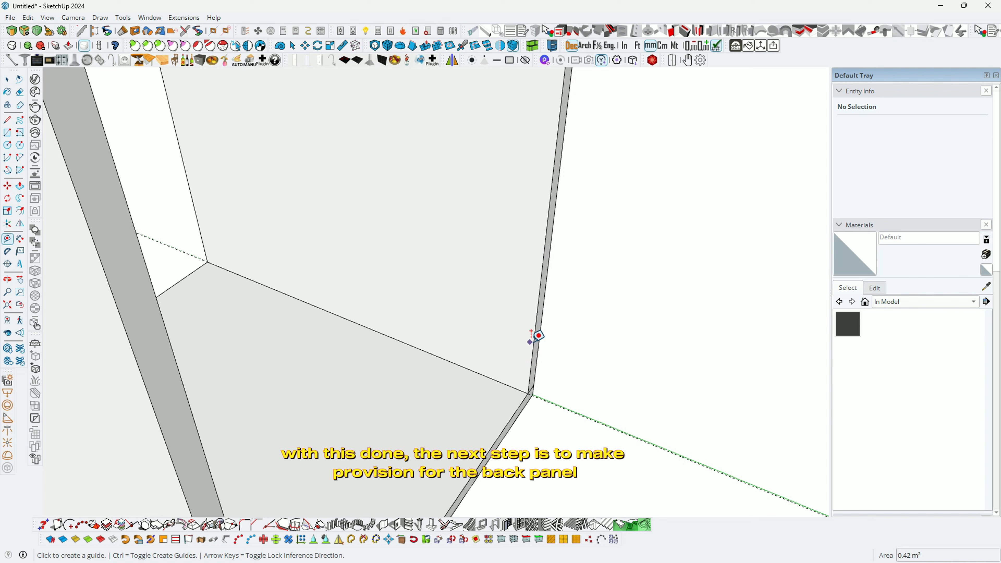
pyautogui.click(535, 338)
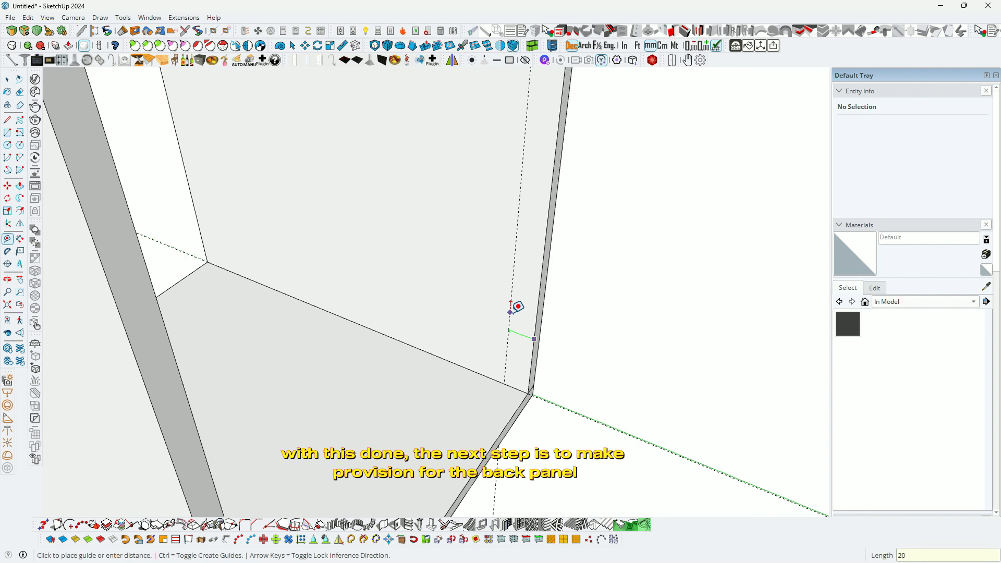
pyautogui.press('Return')
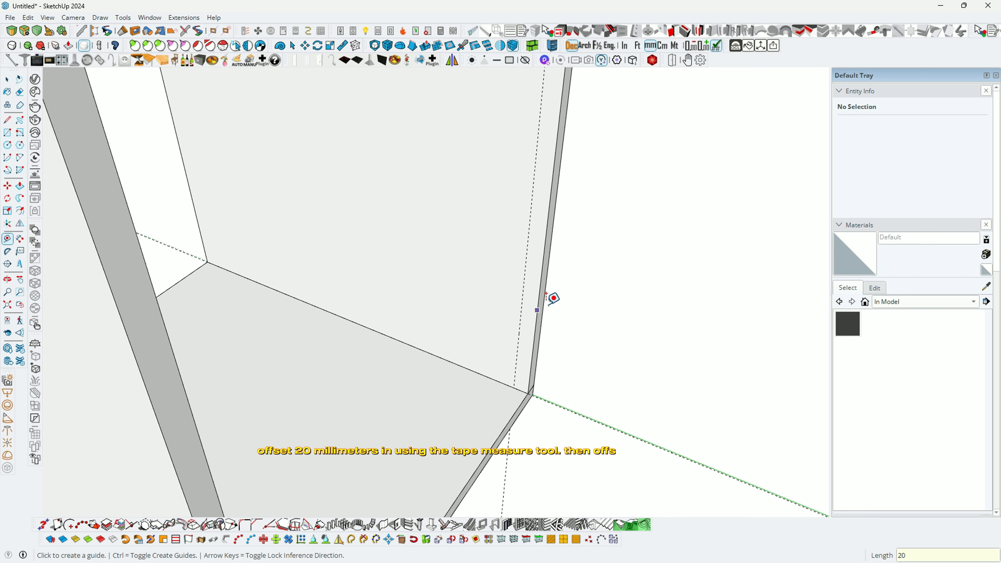
# Step: Place a second guide 4.5 mm beyond the first one
pyautogui.scroll(3, 536, 311)
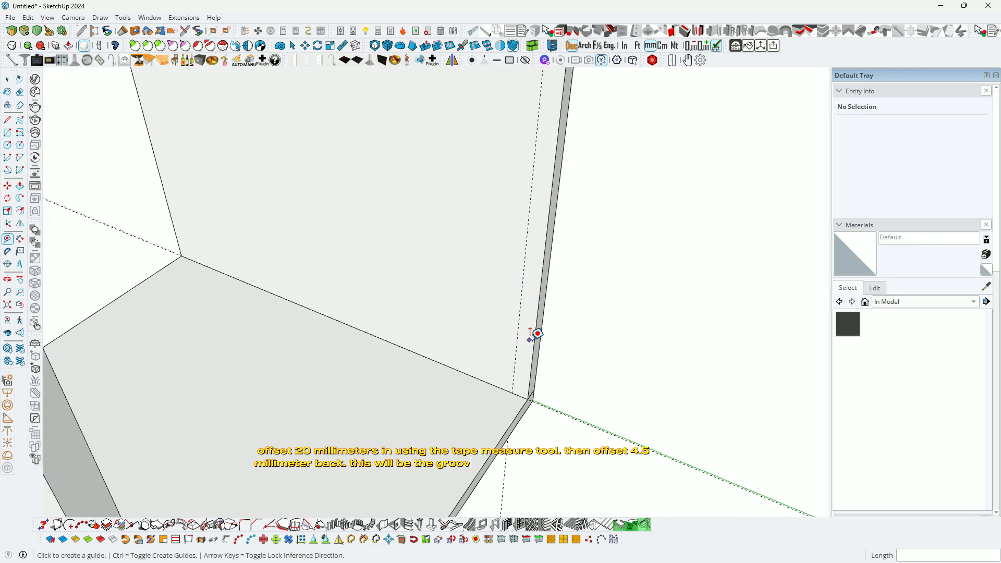
pyautogui.click(513, 320)
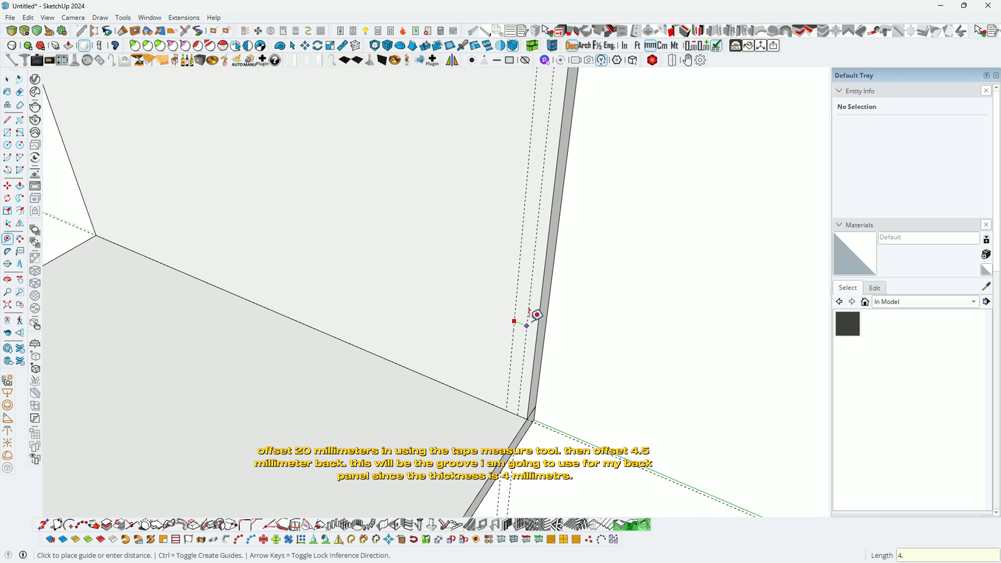
pyautogui.press('Return')
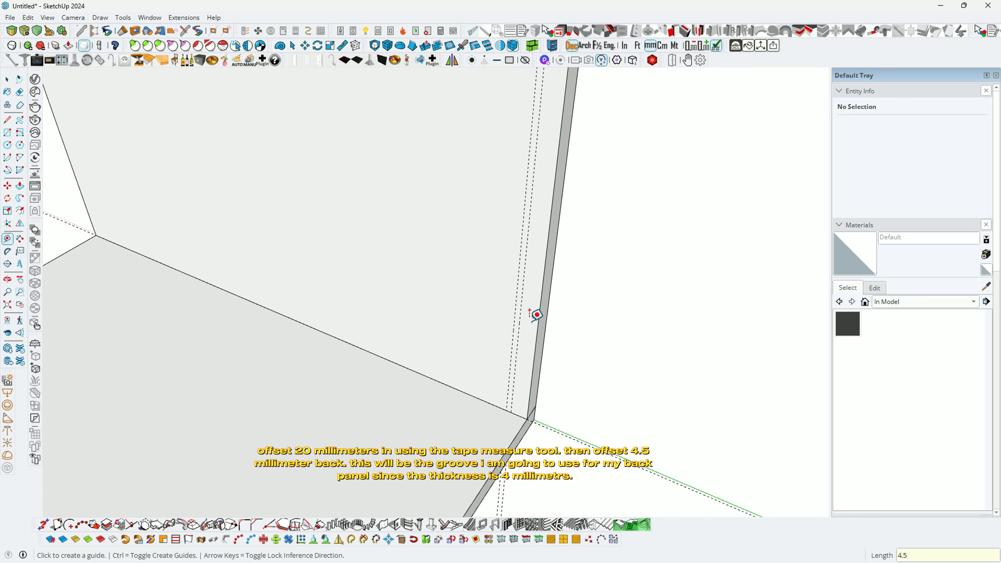
pyautogui.scroll(-6, 536, 315)
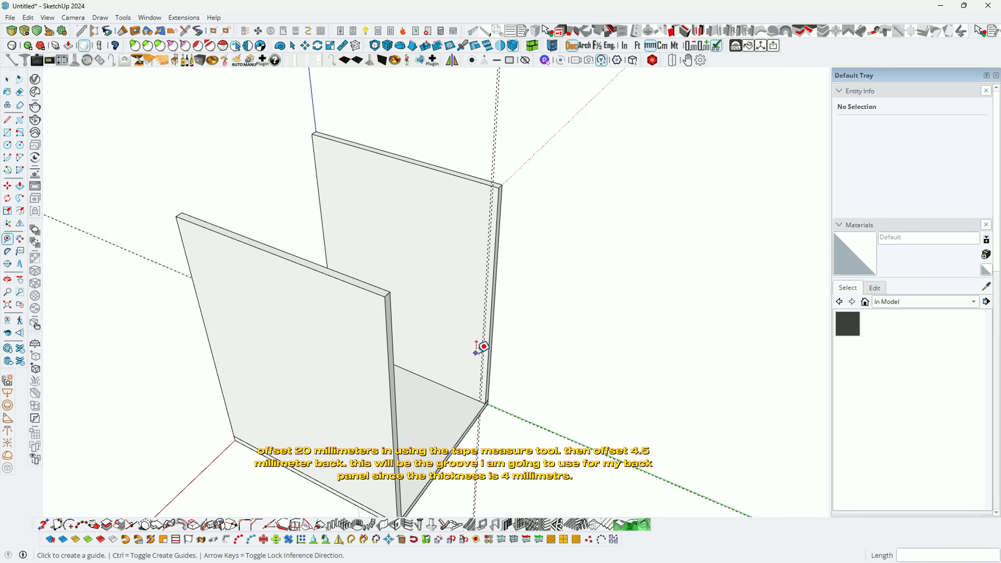
pyautogui.scroll(5, 492, 209)
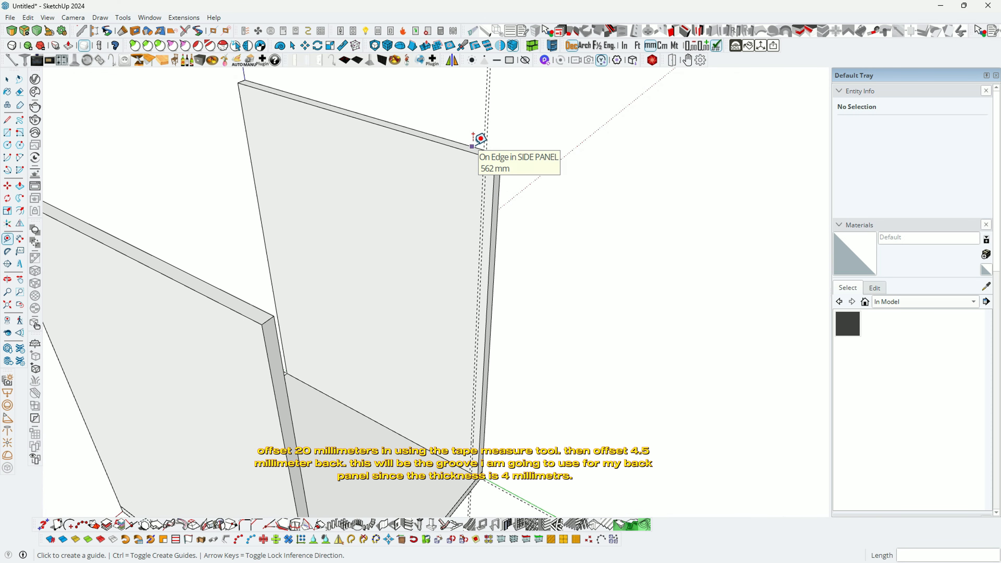
pyautogui.moveTo(498, 217); pyautogui.dragTo(490, 195, button='middle')
pyautogui.press('space')
pyautogui.scroll(5, 472, 153)
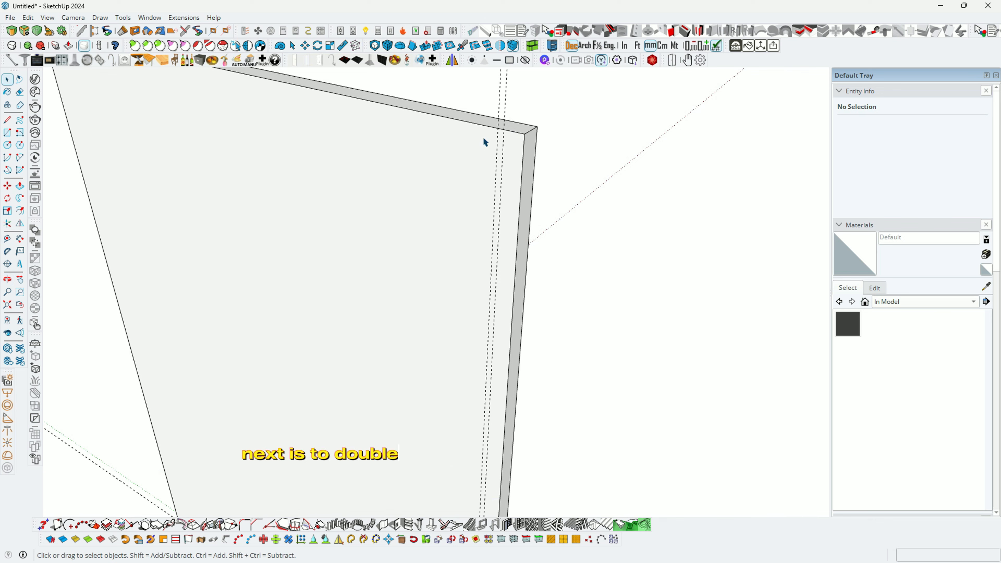
# Step: Inside the side panel, draw a rectangle strip between the two guides
pyautogui.doubleClick(484, 142)
pyautogui.press('r')
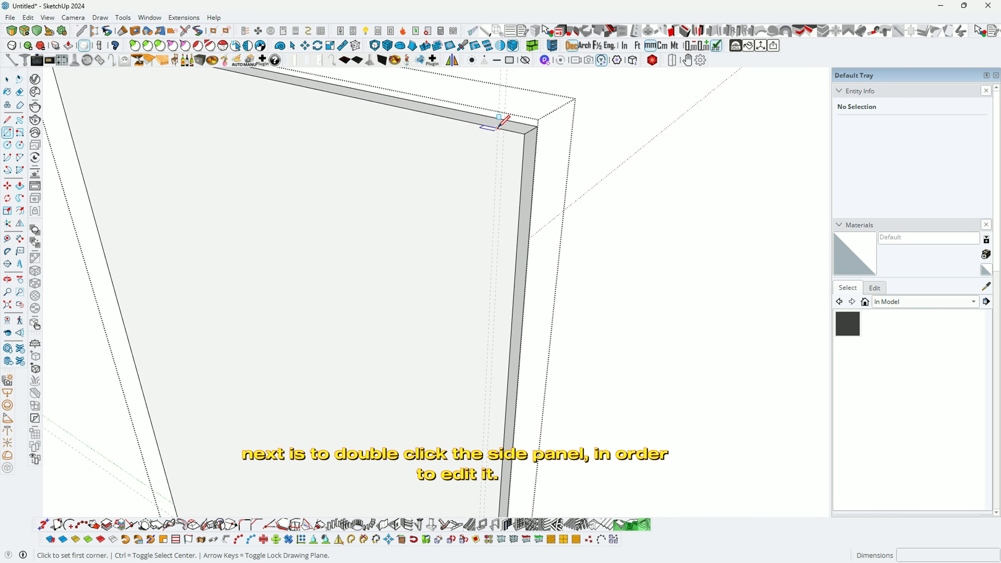
pyautogui.click(497, 129)
pyautogui.scroll(-4, 459, 138)
pyautogui.scroll(4, 460, 406)
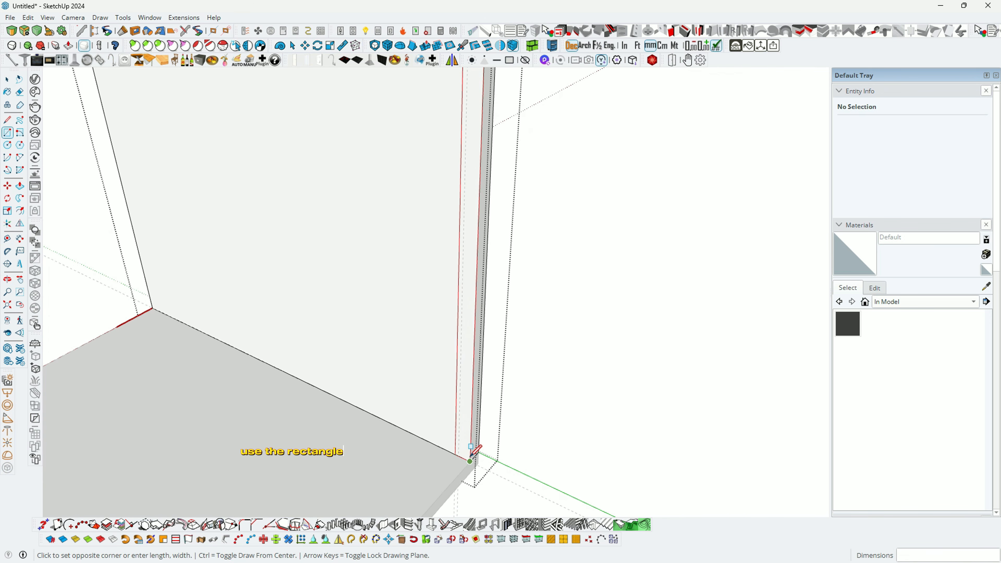
pyautogui.scroll(2, 472, 455)
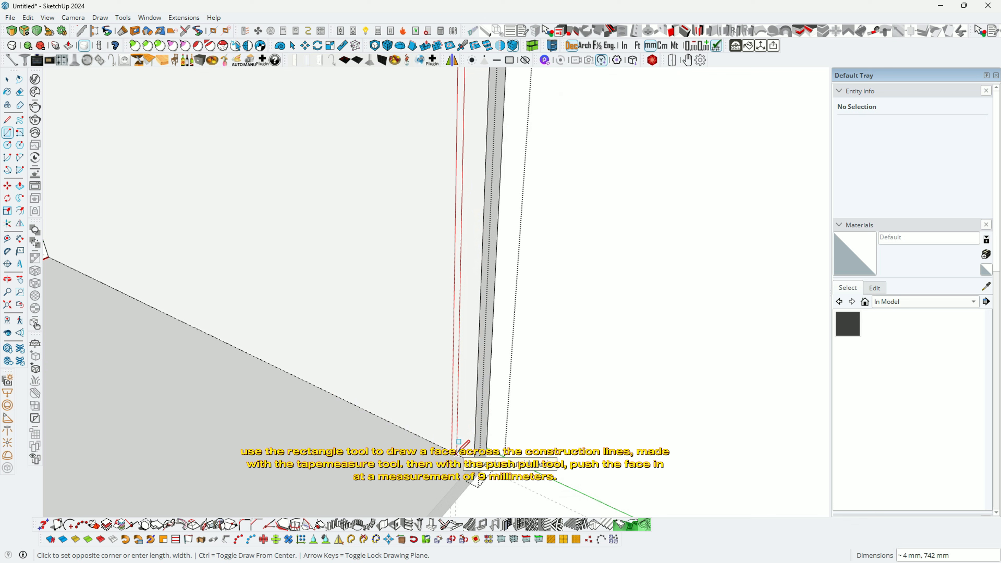
pyautogui.click(459, 442)
pyautogui.scroll(2, 461, 438)
# Step: Push the strip 9 mm into the side panel to form the groove
pyautogui.press('p')
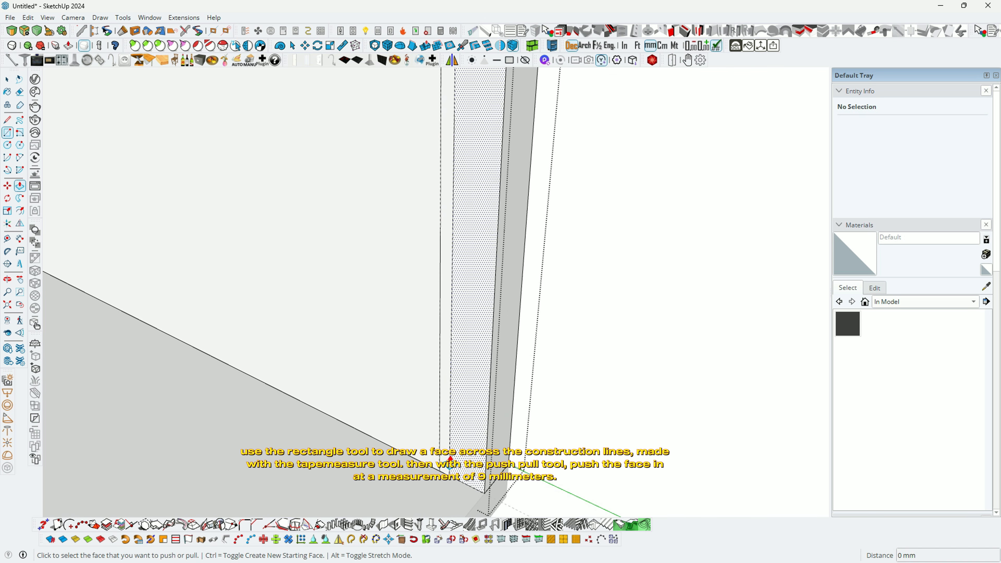
pyautogui.click(450, 459)
pyautogui.click(445, 466)
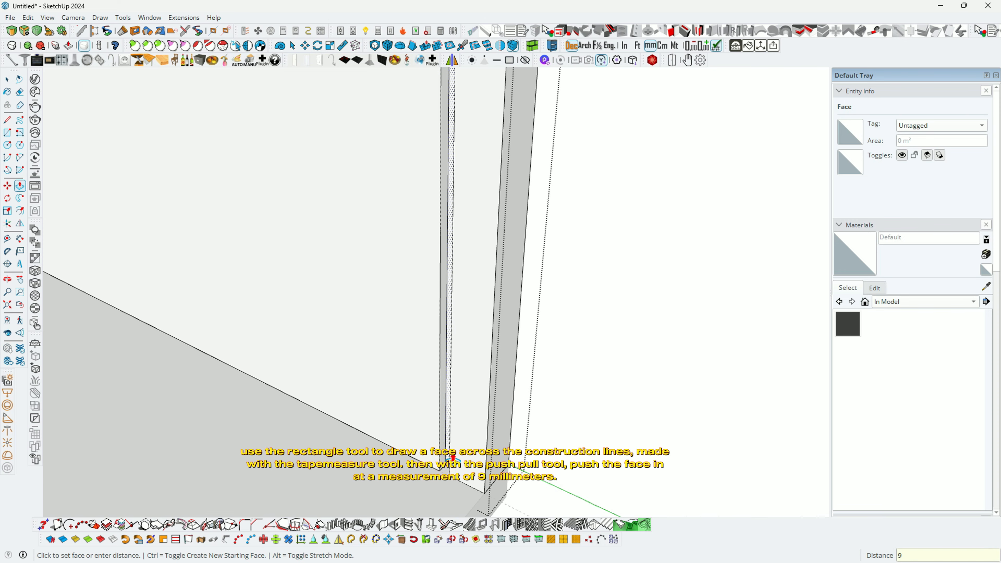
pyautogui.press('Return')
pyautogui.scroll(-2, 508, 405)
pyautogui.moveTo(509, 405); pyautogui.dragTo(496, 439, button='middle')
pyautogui.scroll(-3, 499, 395)
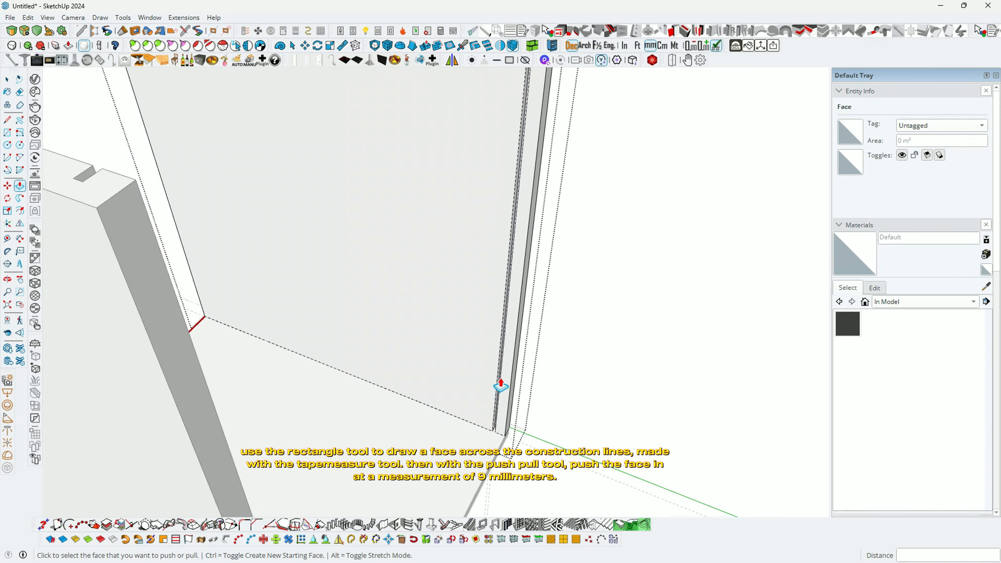
pyautogui.scroll(-4, 497, 387)
pyautogui.moveTo(493, 385); pyautogui.dragTo(504, 442, button='middle')
# Step: Copy the base panel's back edge inward to mark the groove strip
pyautogui.scroll(6, 504, 443)
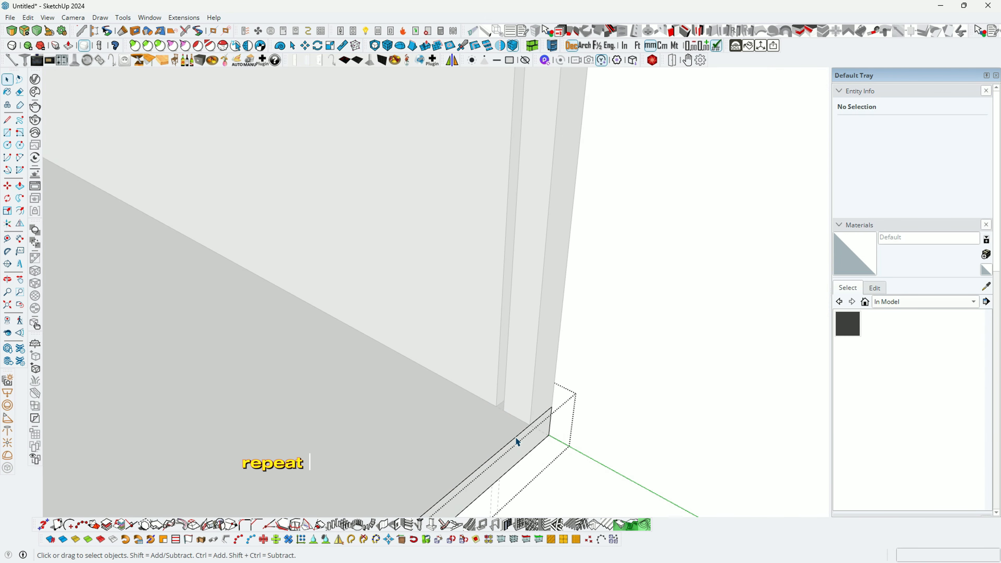
pyautogui.click(515, 441)
pyautogui.scroll(3, 516, 441)
pyautogui.press('m')
pyautogui.click(538, 420)
pyautogui.press('ctrl')
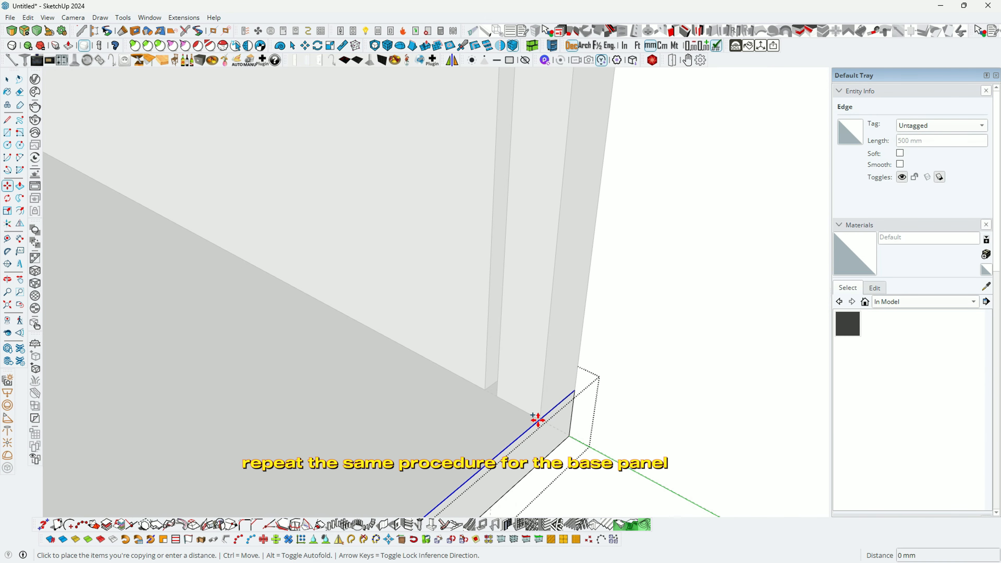
pyautogui.scroll(2, 485, 390)
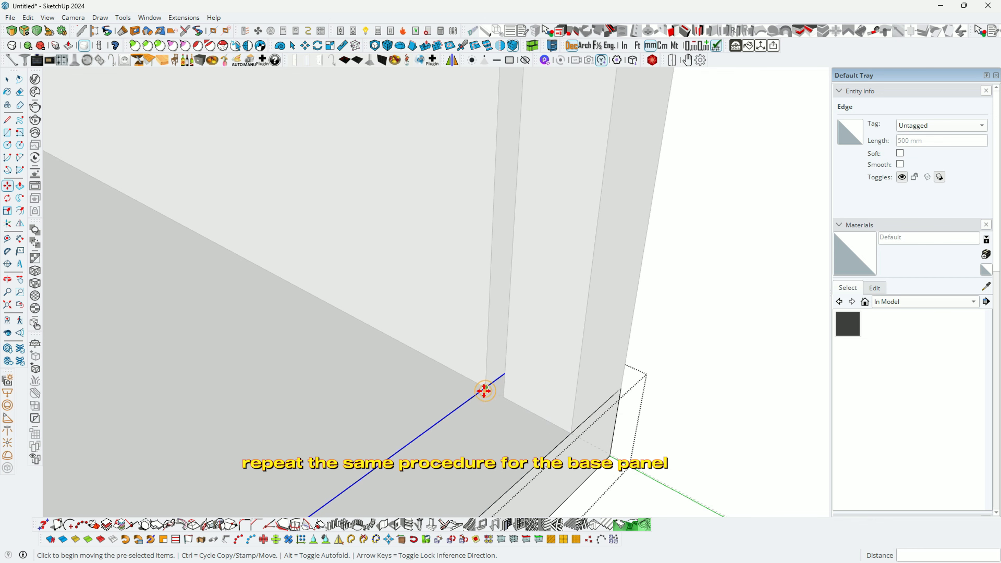
pyautogui.click(507, 400)
pyautogui.scroll(-1, 465, 373)
# Step: Push the base strip 9 mm down and leave the base panel's editing context
pyautogui.press('p')
pyautogui.click(476, 398)
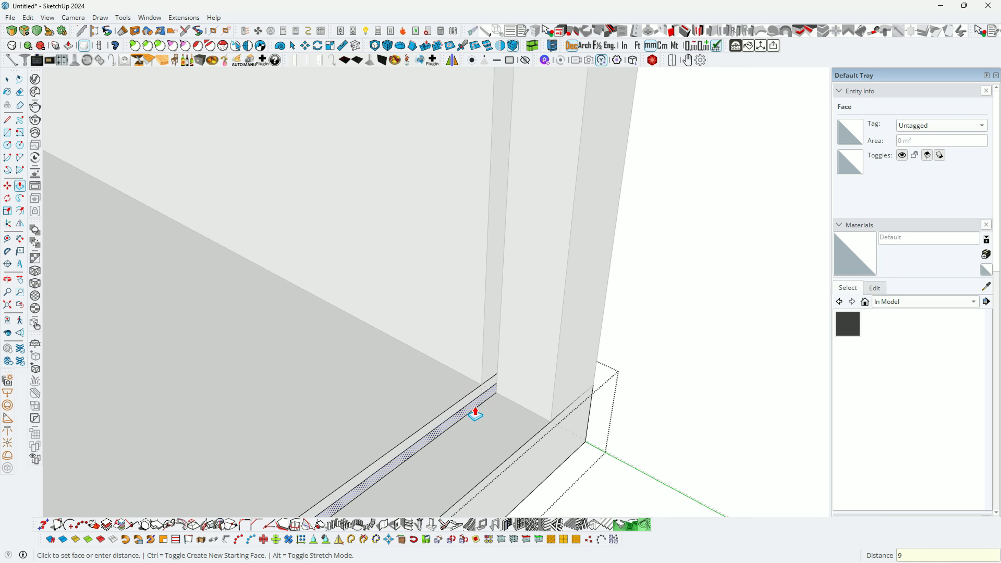
pyautogui.press('Return')
pyautogui.scroll(-6, 459, 349)
pyautogui.press('space')
pyautogui.click(540, 385)
pyautogui.scroll(-2, 554, 388)
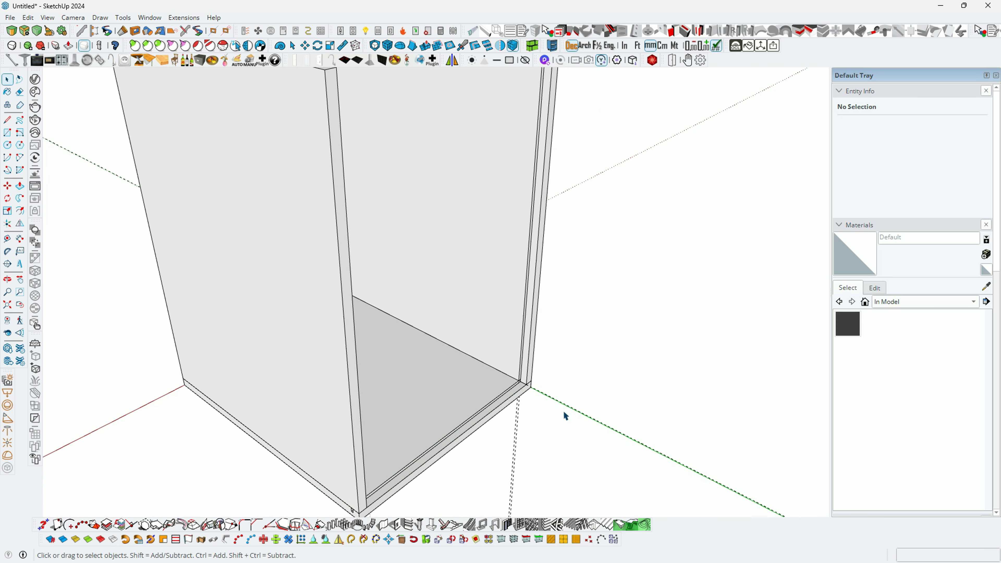
pyautogui.moveTo(566, 416); pyautogui.dragTo(486, 354, button='middle')
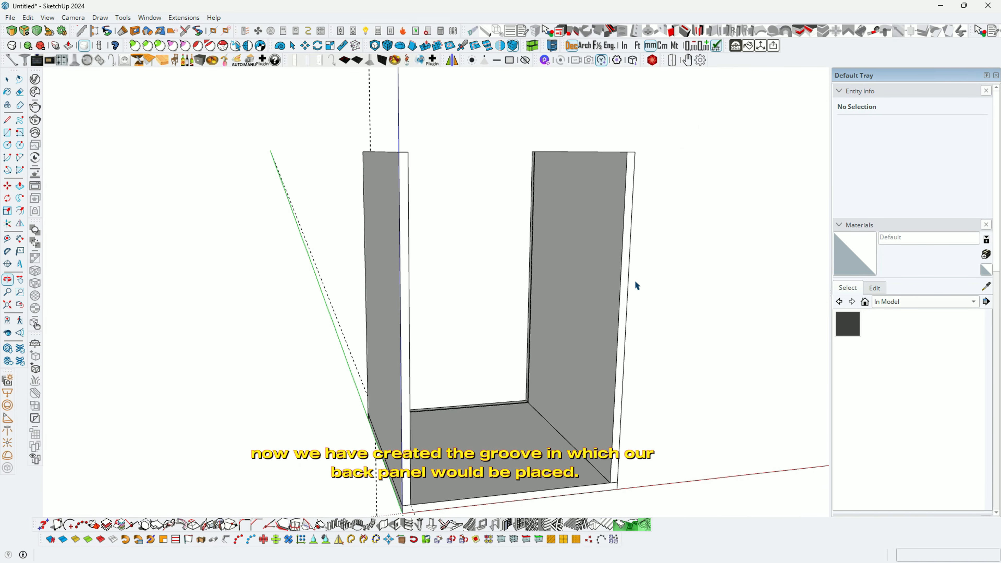
pyautogui.moveTo(637, 286); pyautogui.dragTo(431, 352)
# Step: Delete all guide lines from the model with Edit > Delete Guides
pyautogui.press('space')
pyautogui.press('o')
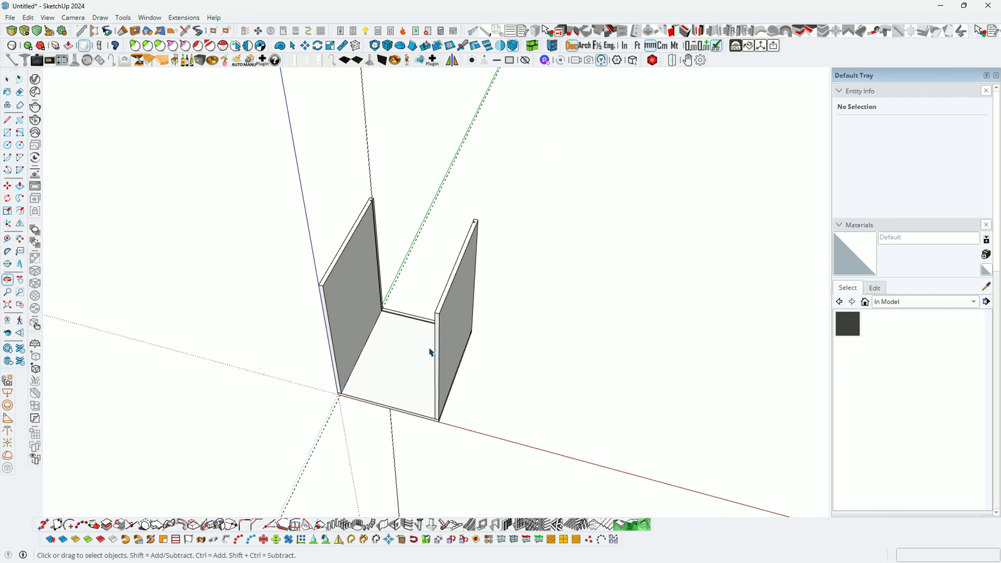
pyautogui.press('space')
pyautogui.click(28, 18)
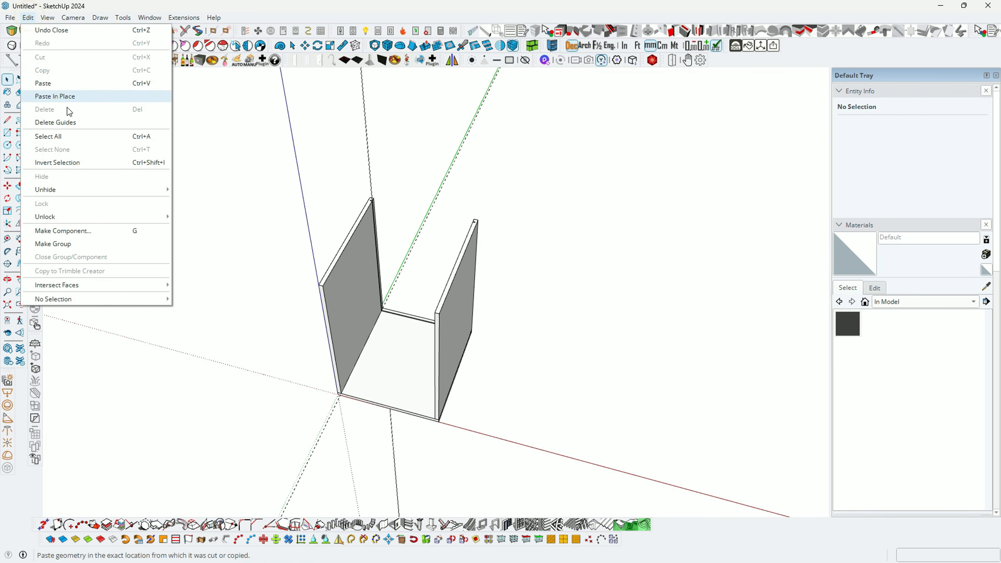
pyautogui.click(69, 124)
pyautogui.press('o')
pyautogui.moveTo(69, 124); pyautogui.dragTo(315, 280)
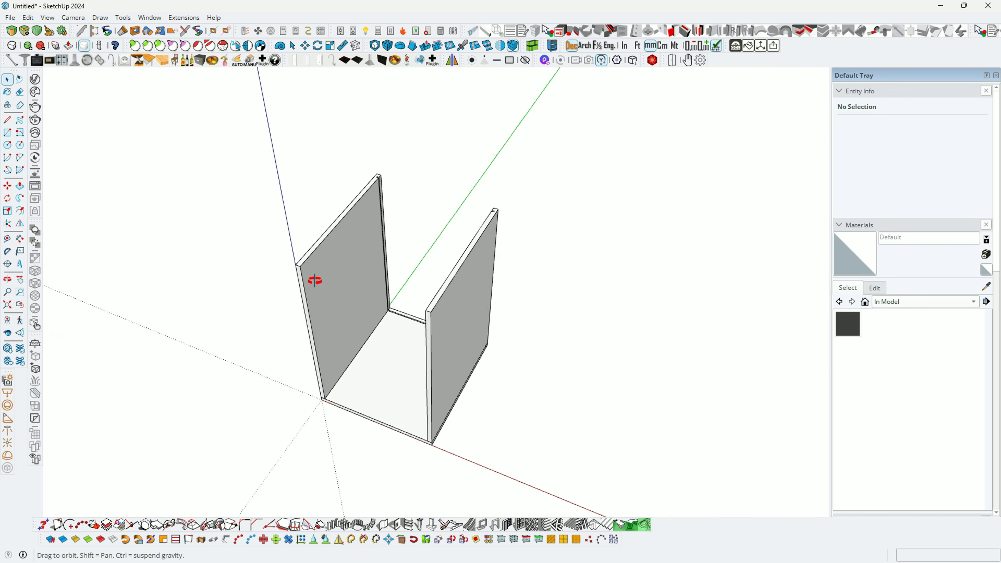
pyautogui.press('space')
pyautogui.scroll(4, 298, 243)
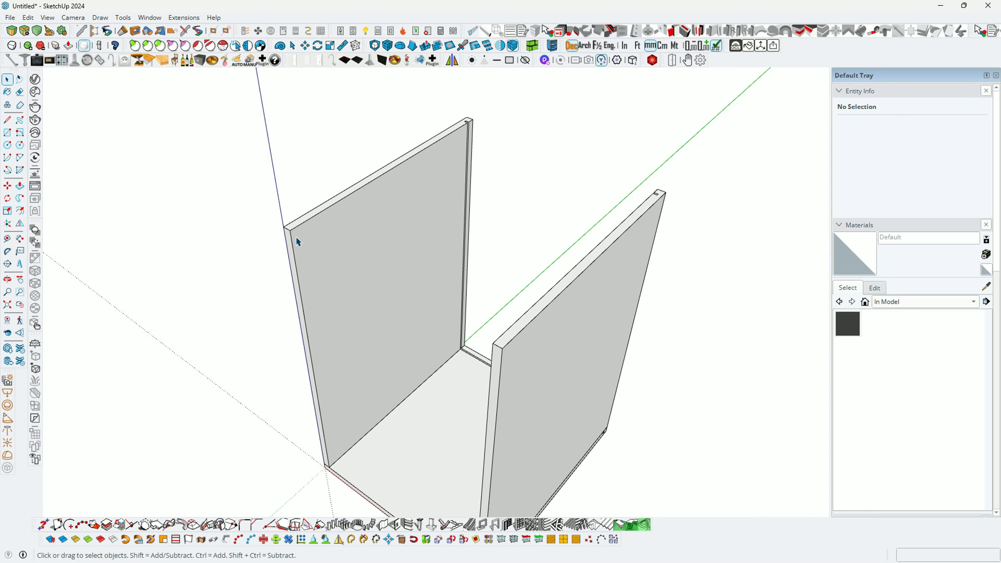
pyautogui.press('t')
pyautogui.scroll(5, 295, 239)
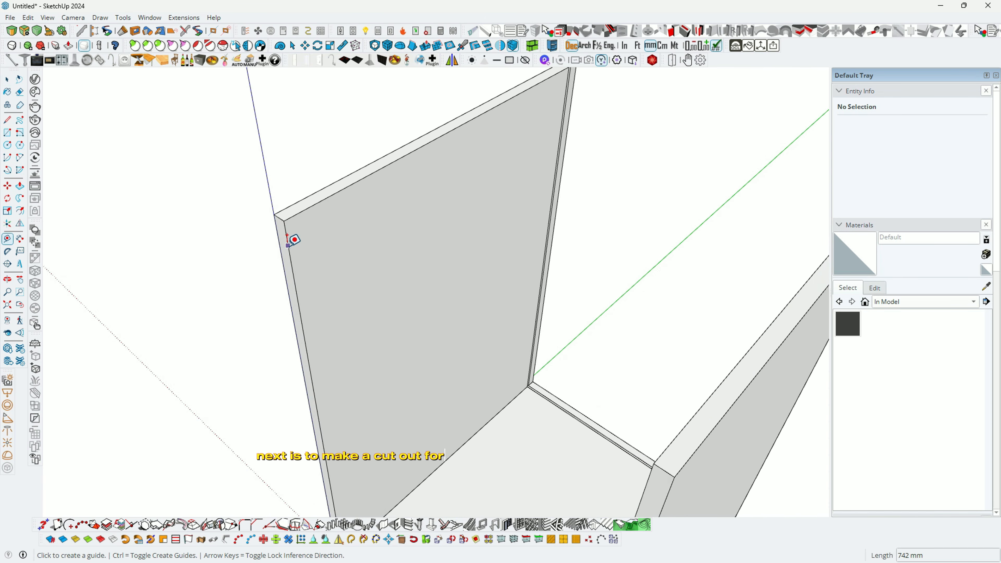
# Step: Place guides 25 mm and 55 mm from the side panel's top edge
pyautogui.click(288, 245)
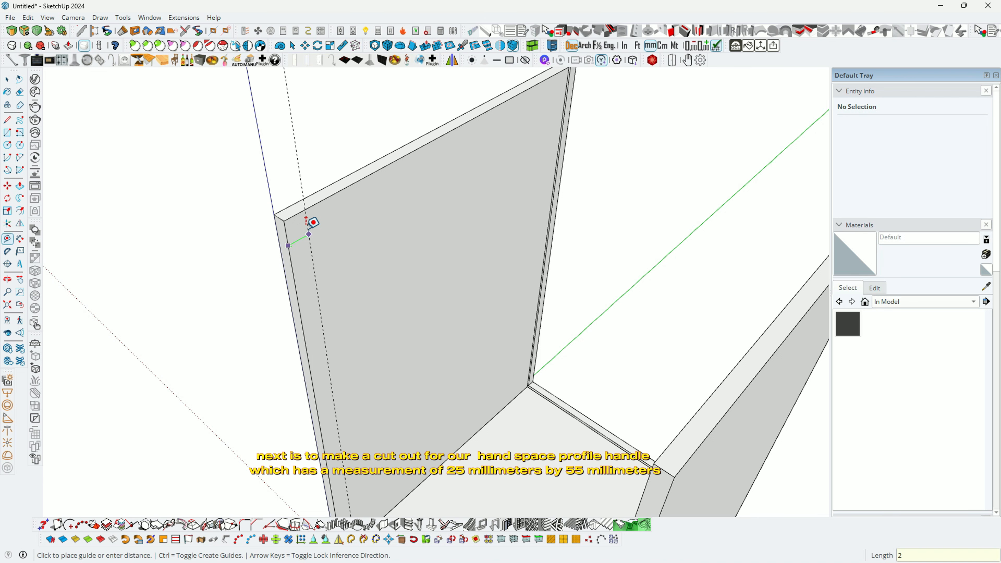
pyautogui.press('Return')
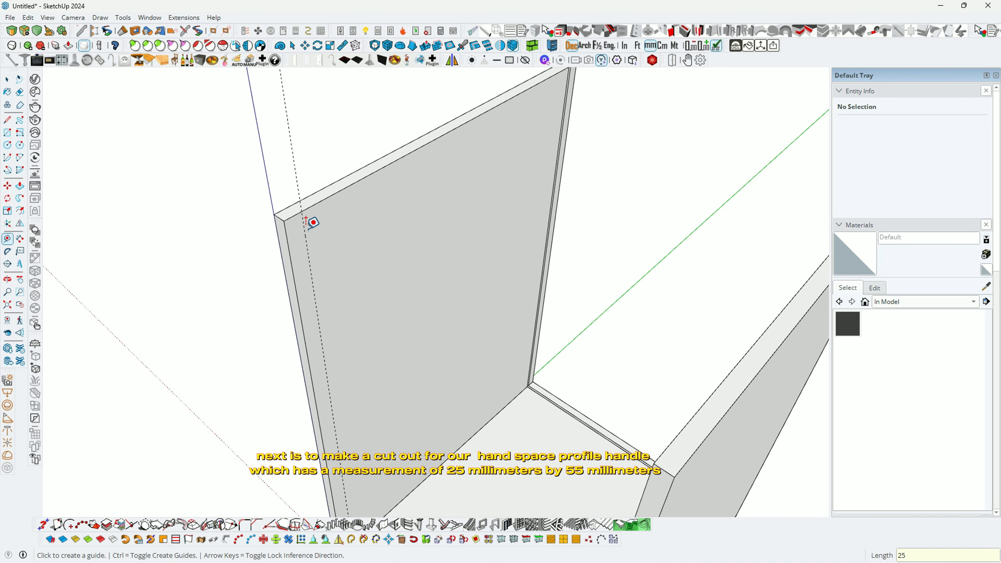
pyautogui.moveTo(307, 220); pyautogui.dragTo(322, 178, button='middle')
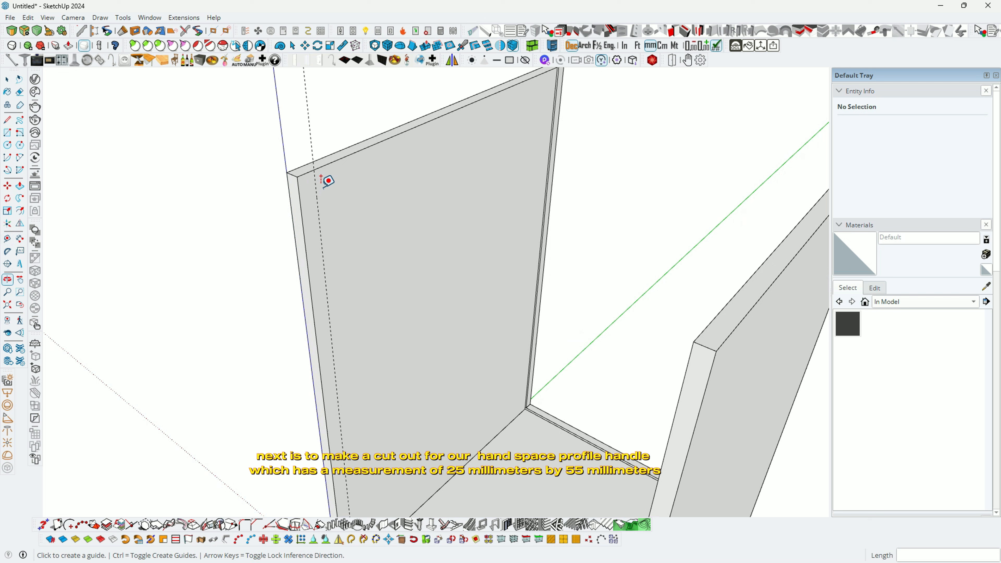
pyautogui.click(330, 162)
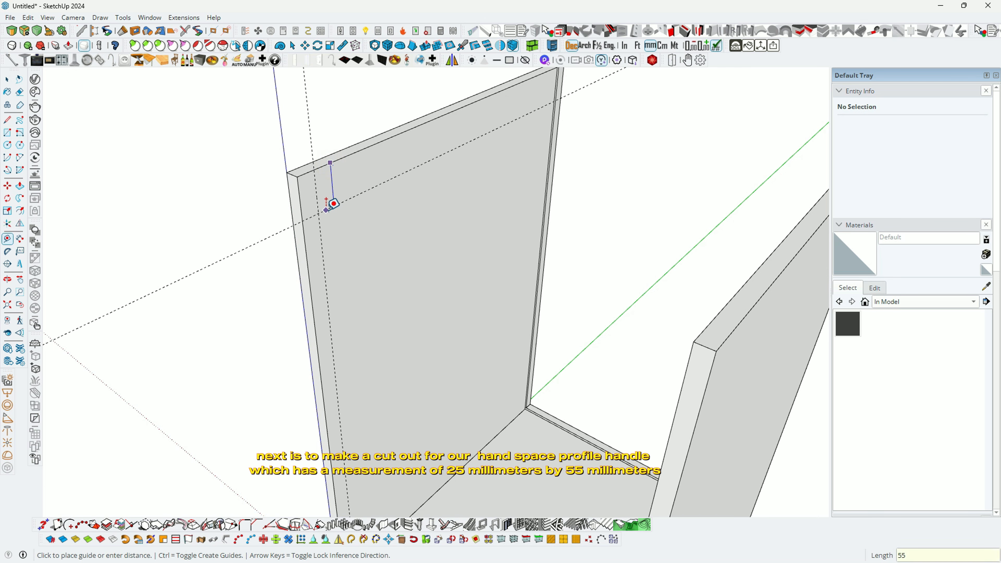
pyautogui.press('Return')
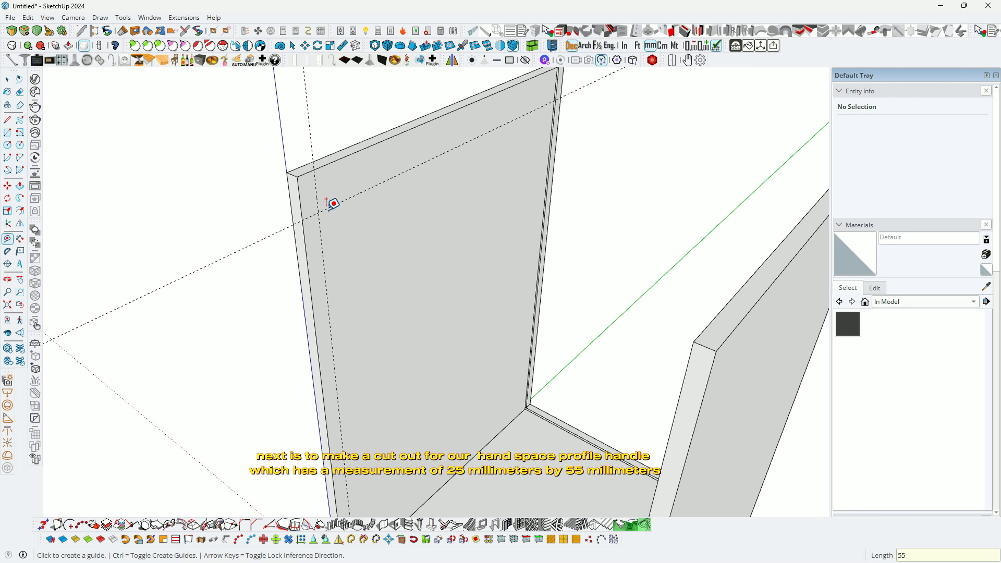
pyautogui.moveTo(320, 201); pyautogui.dragTo(302, 185, button='middle')
pyautogui.press('space')
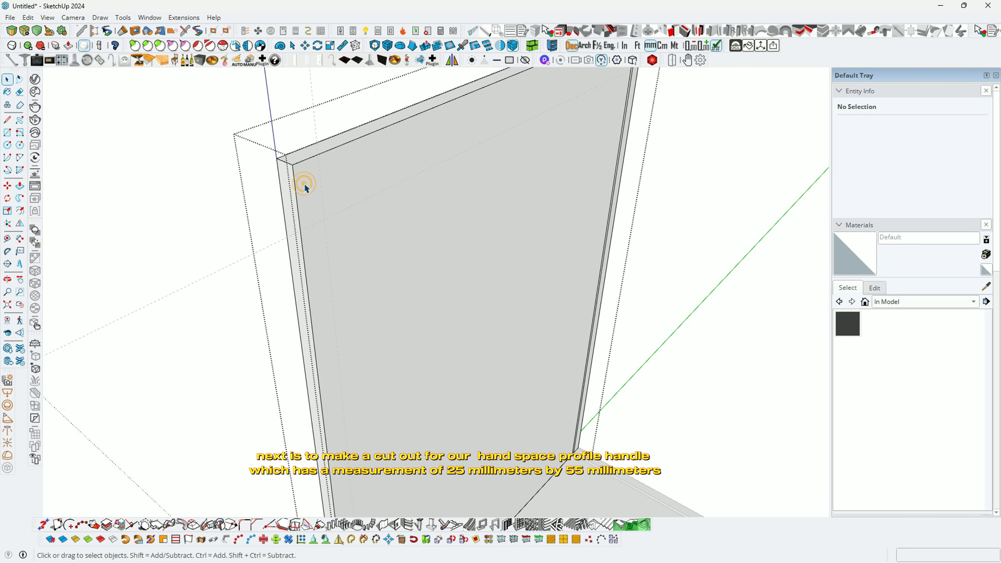
# Step: Draw the 25 by 55 mm notch rectangle at the panel's top corner
pyautogui.press('r')
pyautogui.click(292, 165)
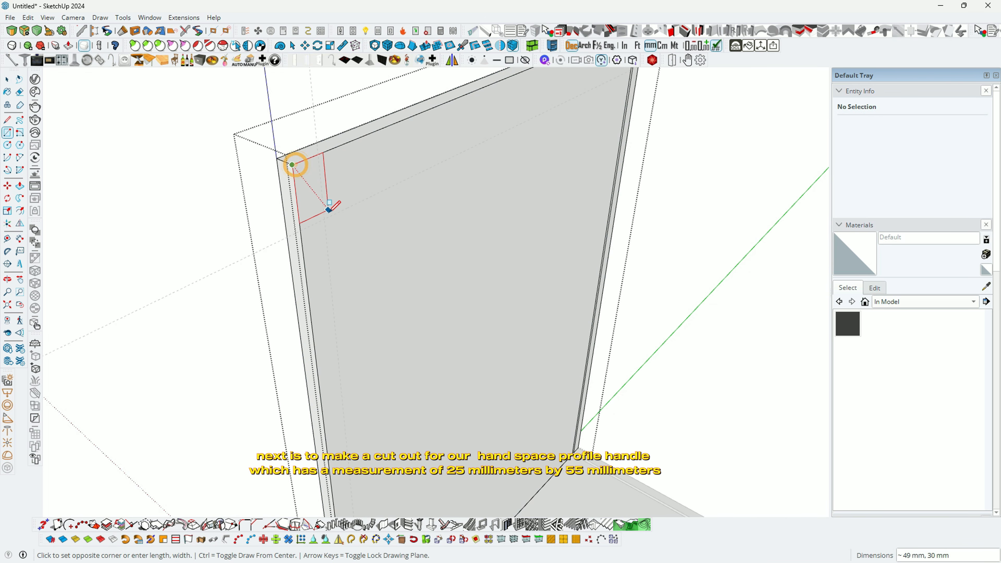
pyautogui.click(324, 219)
# Step: Push the notch 18 mm through the side panel and exit editing
pyautogui.press('p')
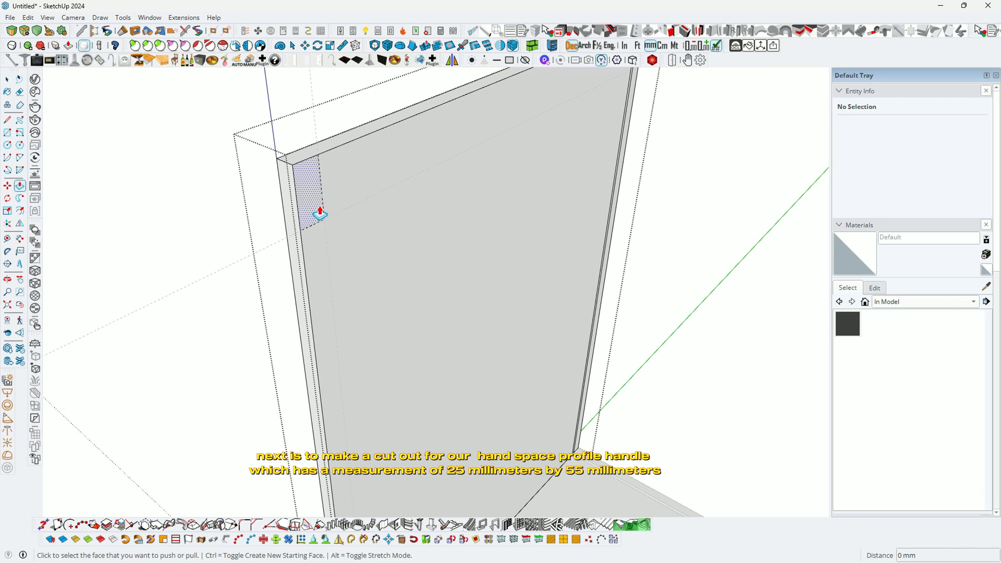
pyautogui.click(318, 211)
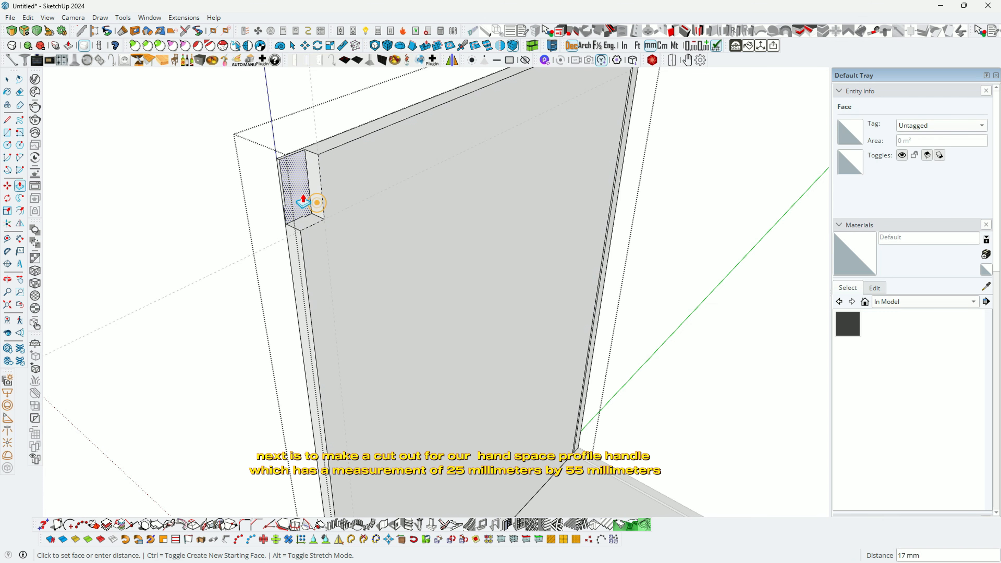
pyautogui.click(292, 185)
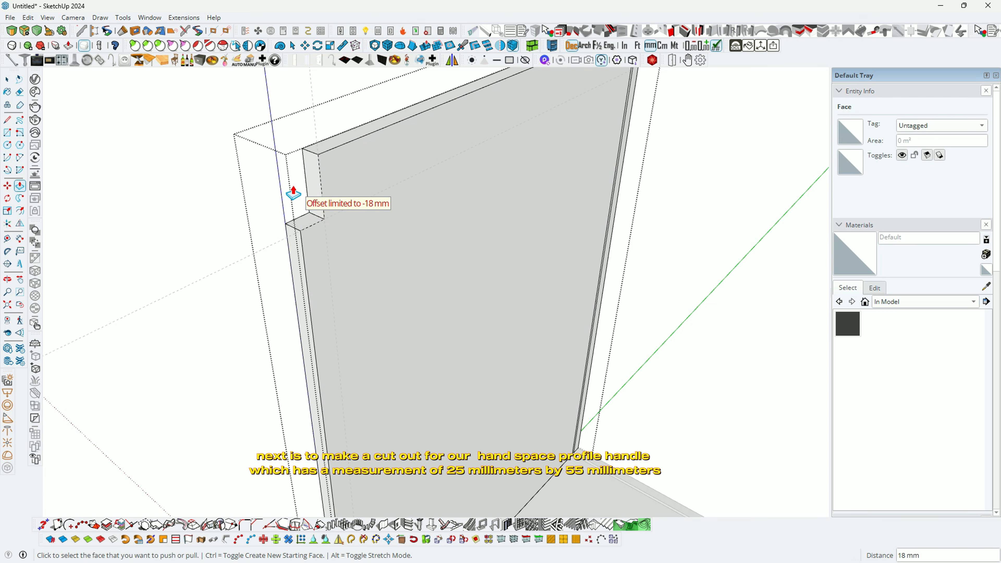
pyautogui.scroll(-2, 284, 235)
pyautogui.press('space')
pyautogui.press('Escape')
pyautogui.scroll(-4, 294, 249)
pyautogui.moveTo(294, 253); pyautogui.dragTo(620, 182, button='middle')
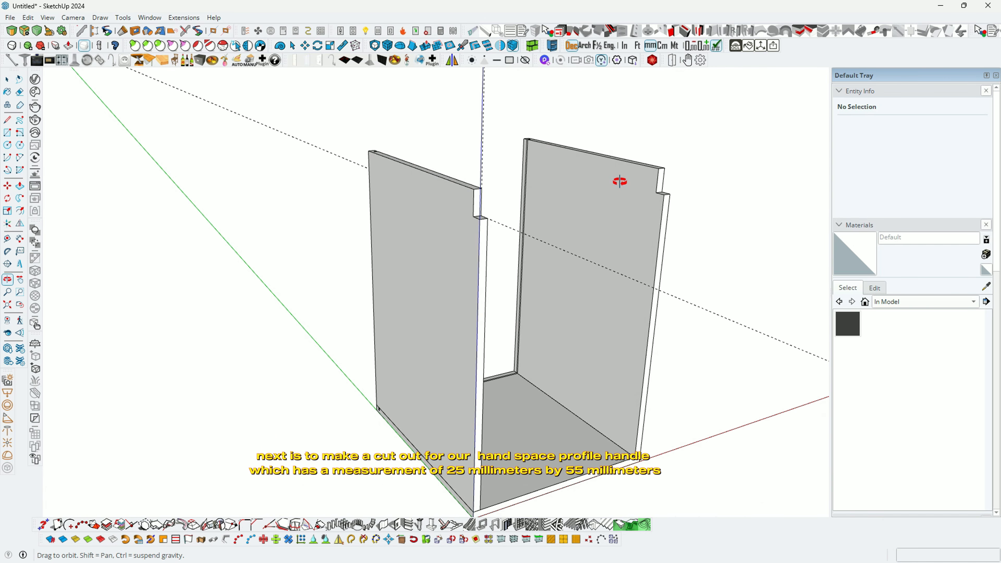
pyautogui.moveTo(620, 181); pyautogui.dragTo(312, 262, button='middle')
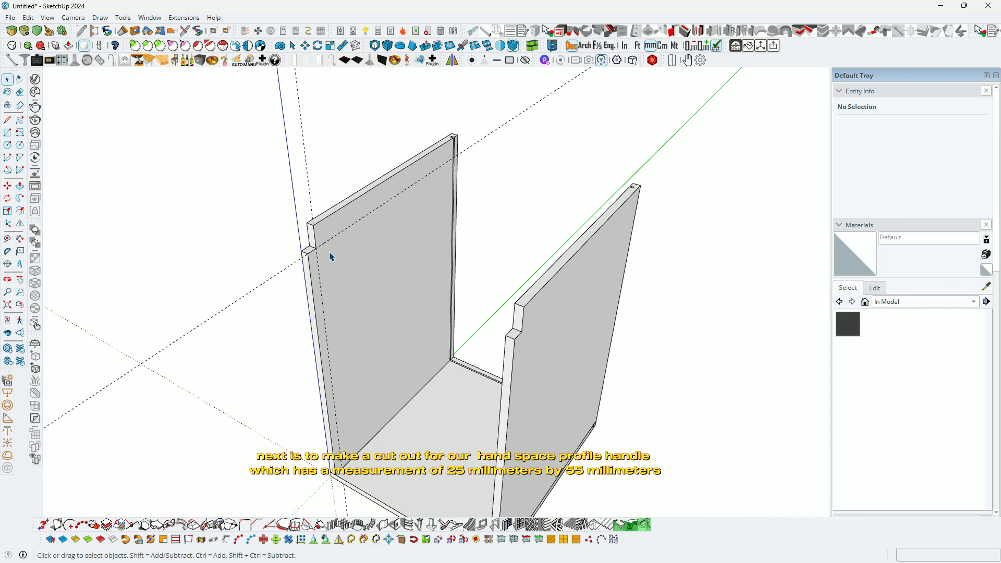
pyautogui.scroll(5, 460, 149)
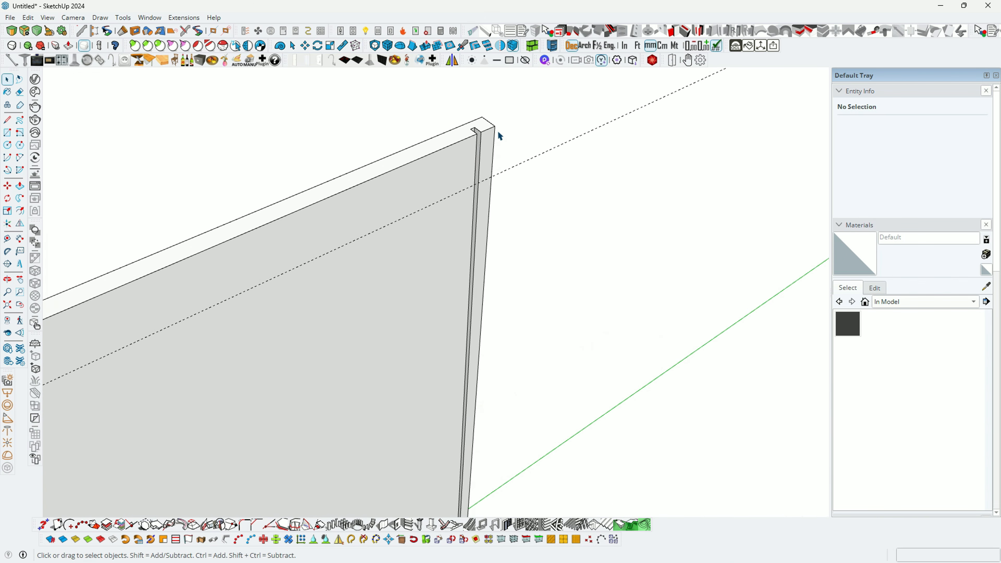
# Step: Place Tape Measure guides 18 mm from the groove and 100 mm below the panel's top edge
pyautogui.moveTo(498, 134); pyautogui.dragTo(441, 149, button='middle')
pyautogui.scroll(3, 449, 156)
pyautogui.press('t')
pyautogui.click(455, 176)
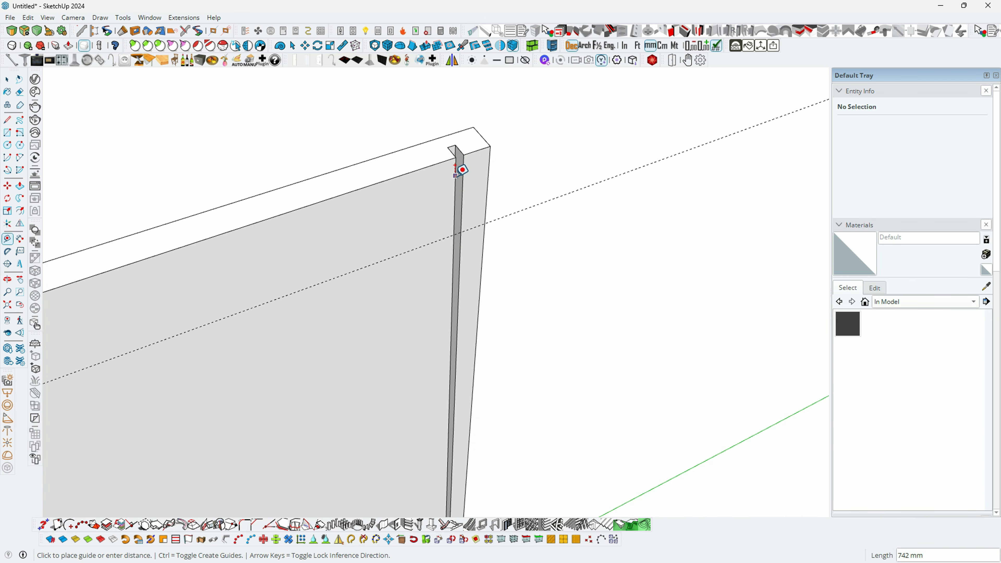
pyautogui.write('18')
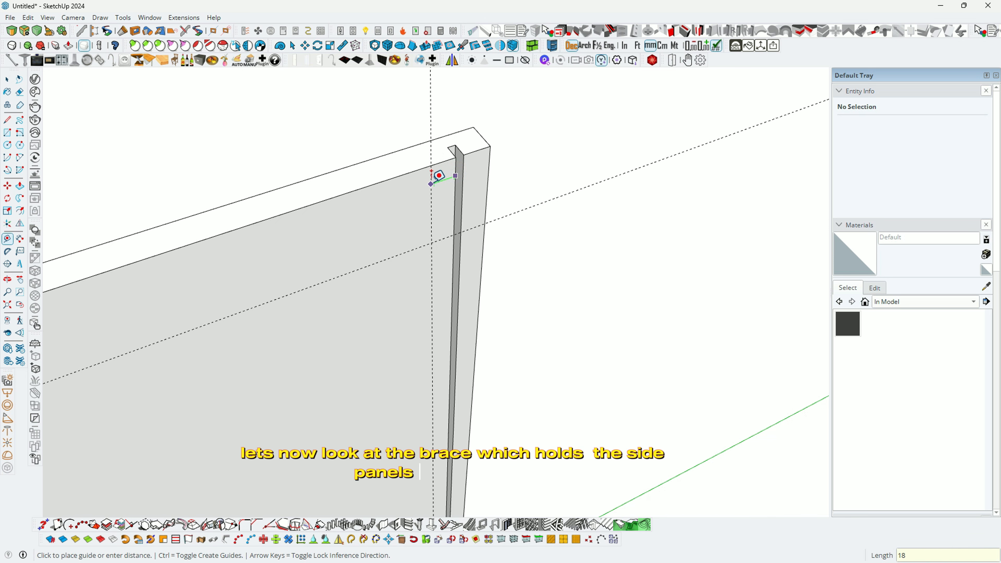
pyautogui.press('Return')
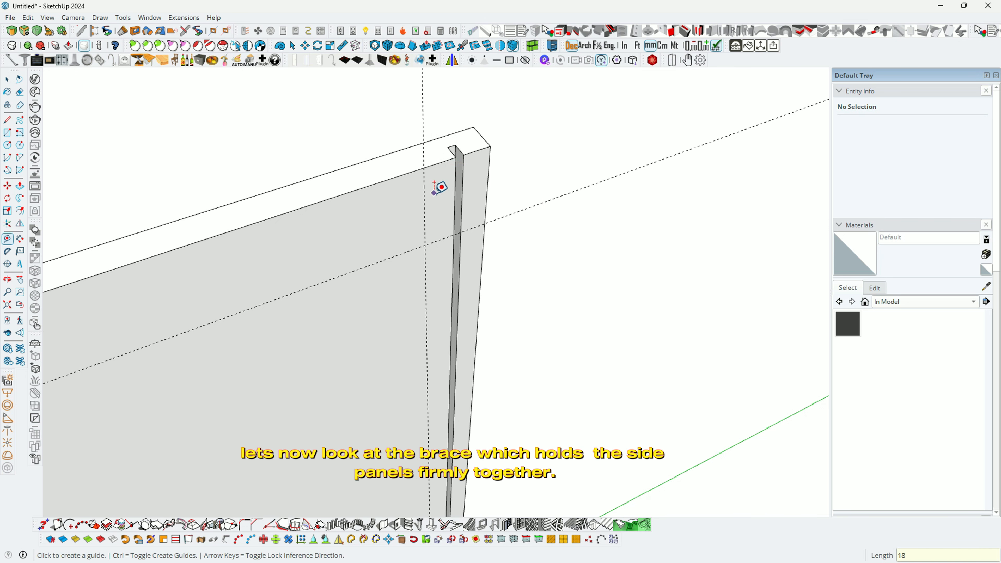
pyautogui.press('e')
pyautogui.moveTo(405, 226); pyautogui.dragTo(430, 182, button='middle')
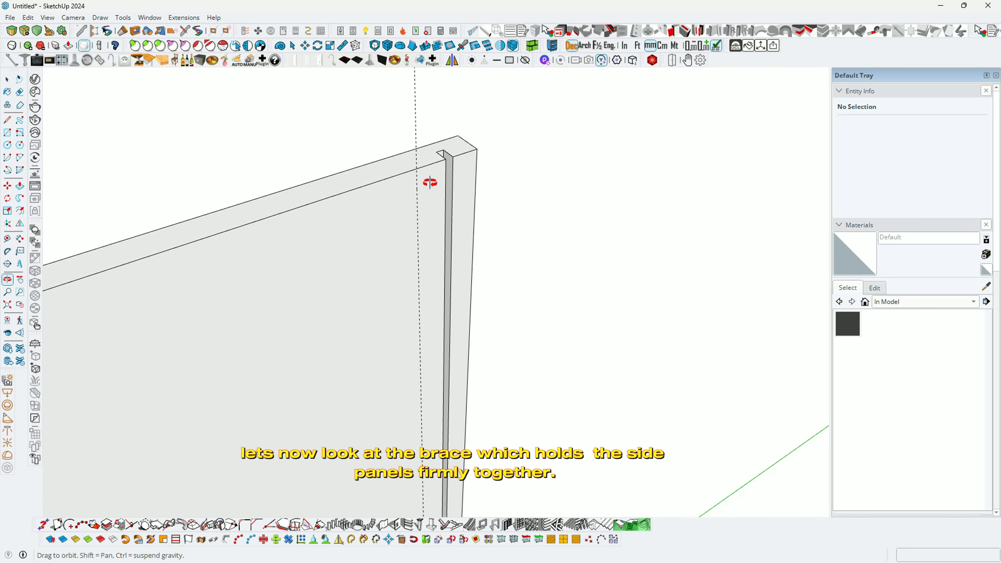
pyautogui.press('r')
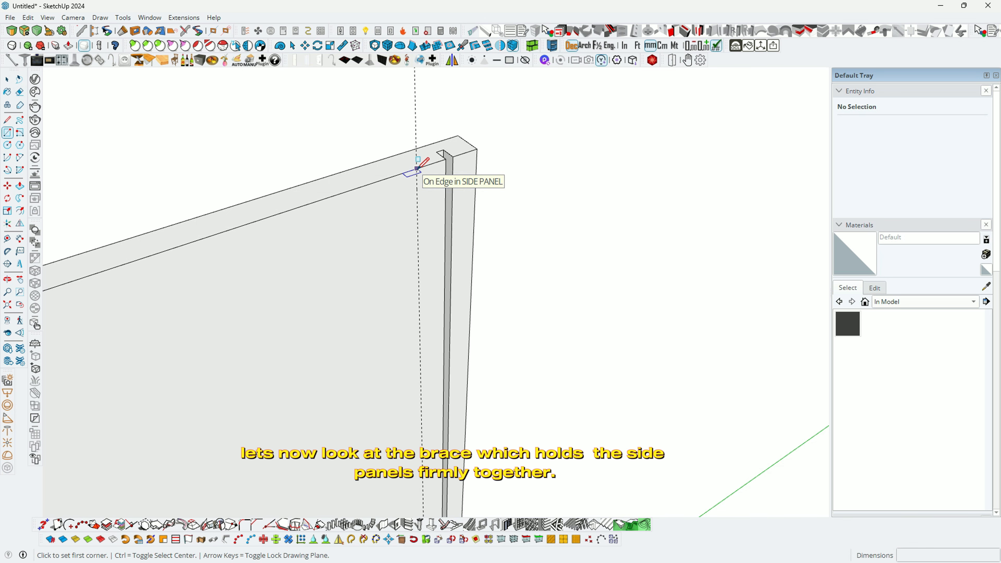
pyautogui.press('t')
pyautogui.click(408, 171)
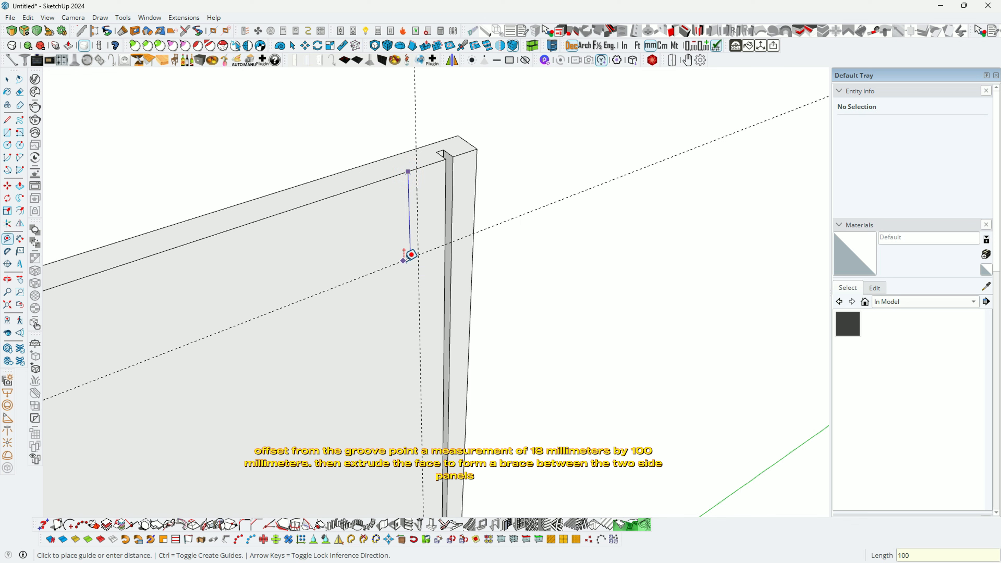
pyautogui.write('100')
pyautogui.press('Return')
# Step: Draw the 18 × 100 mm brace rectangle on the side panel's inner face at the guides
pyautogui.moveTo(408, 253); pyautogui.dragTo(376, 210, button='middle')
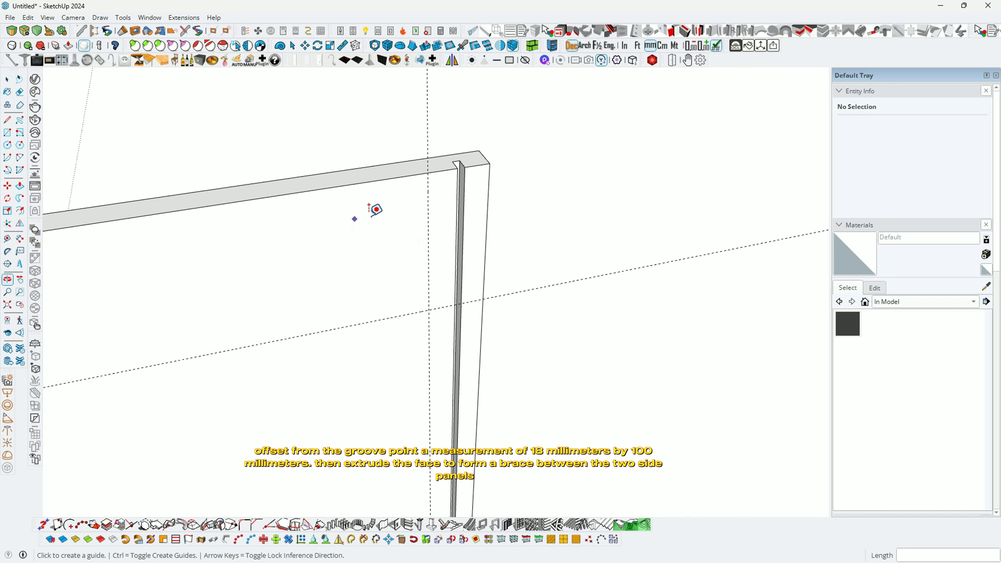
pyautogui.press('r')
pyautogui.click(428, 172)
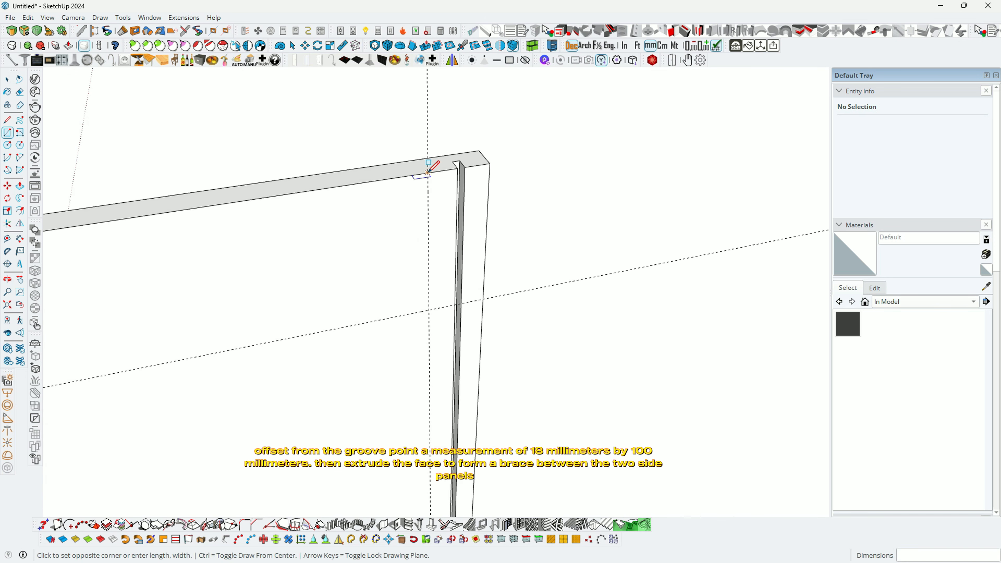
pyautogui.moveTo(427, 173); pyautogui.dragTo(433, 182, button='middle')
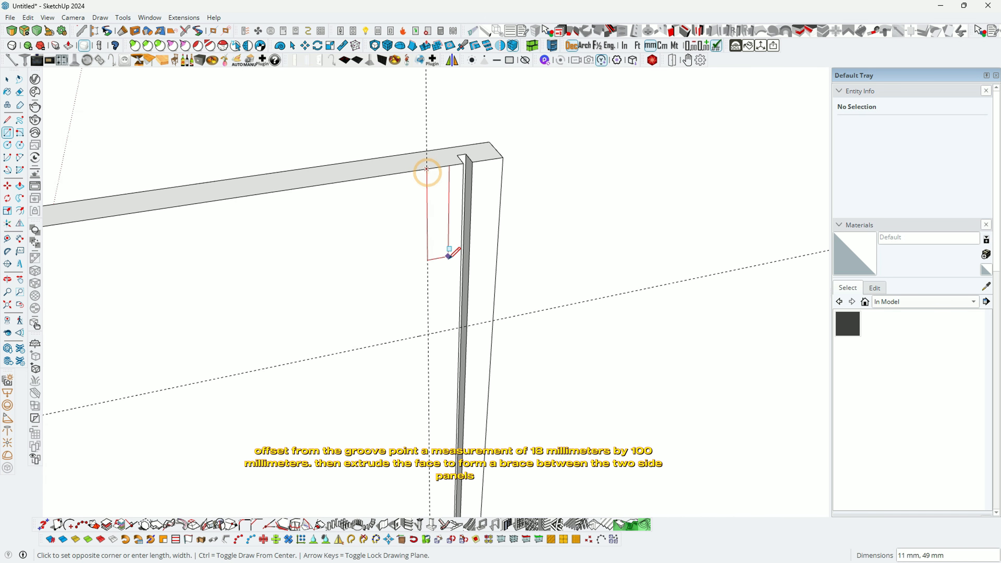
pyautogui.click(460, 327)
# Step: Push/Pull the brace rectangle 464 mm across to meet the opposite side panel
pyautogui.press('p')
pyautogui.moveTo(357, 268); pyautogui.dragTo(576, 268, button='middle')
pyautogui.click(404, 264)
pyautogui.scroll(-3, 532, 278)
pyautogui.click(712, 313)
# Step: Make the brace geometry a component named BRACE
pyautogui.press('space')
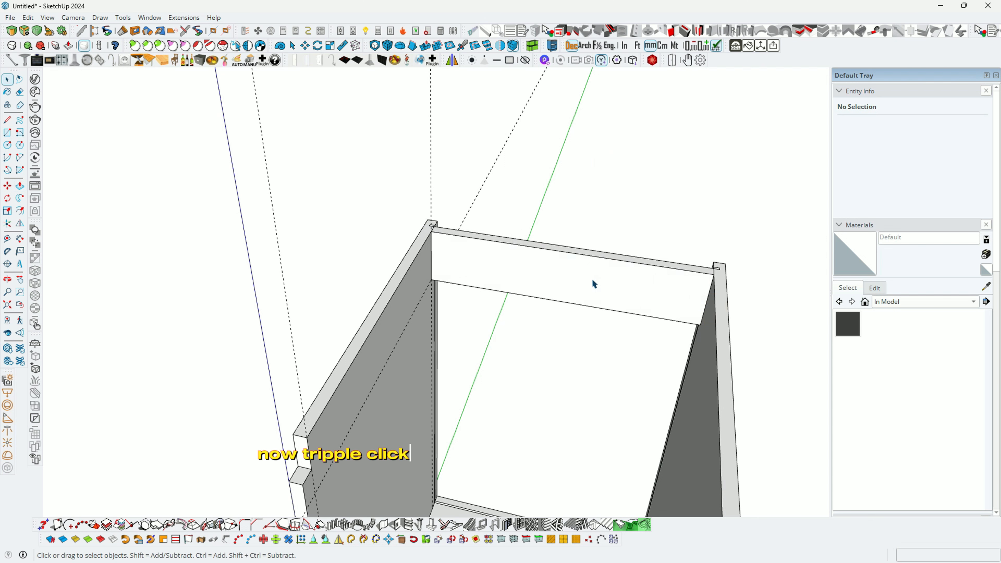
pyautogui.tripleClick(594, 284)
pyautogui.rightClick(592, 279)
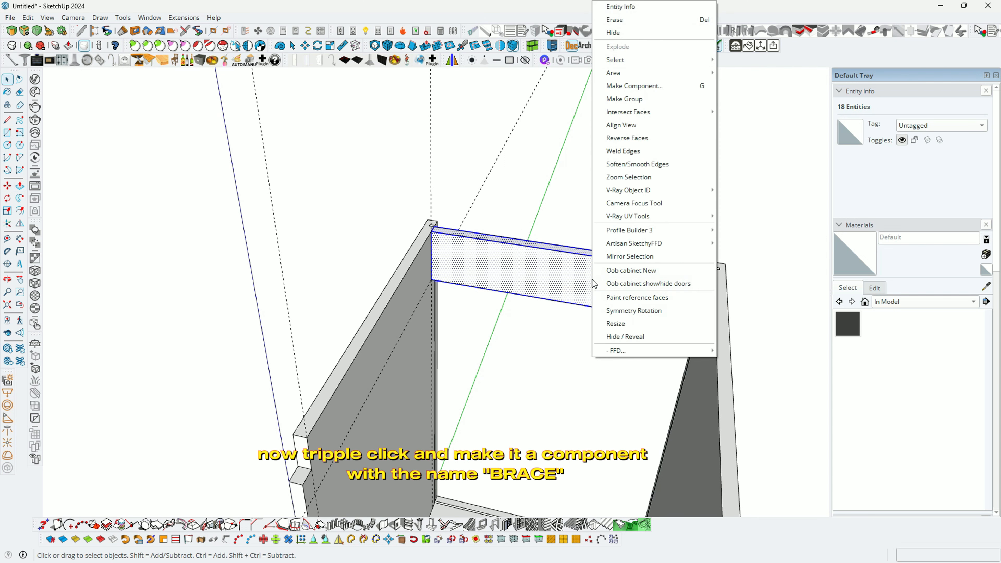
pyautogui.click(626, 86)
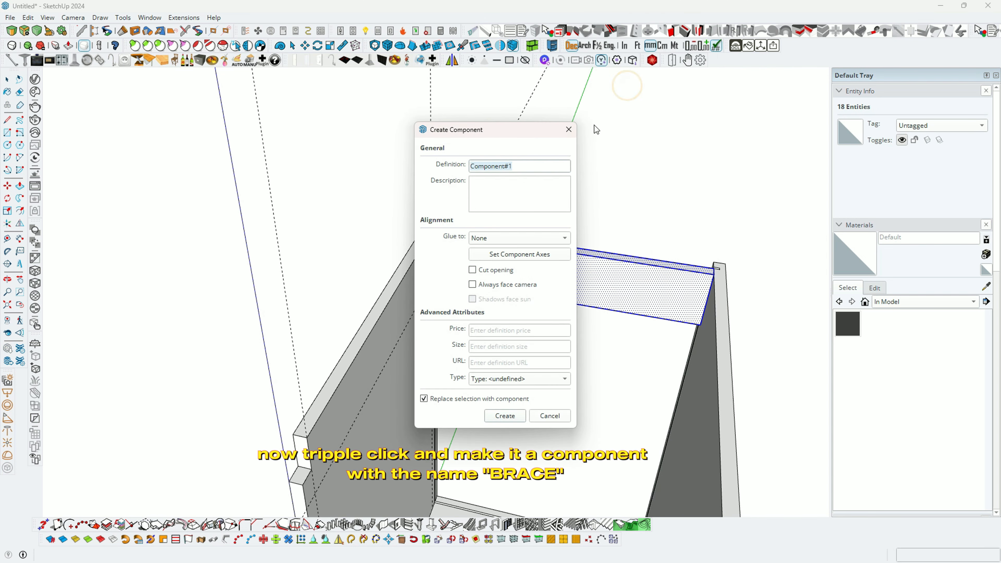
pyautogui.write('BRACE')
pyautogui.click(511, 416)
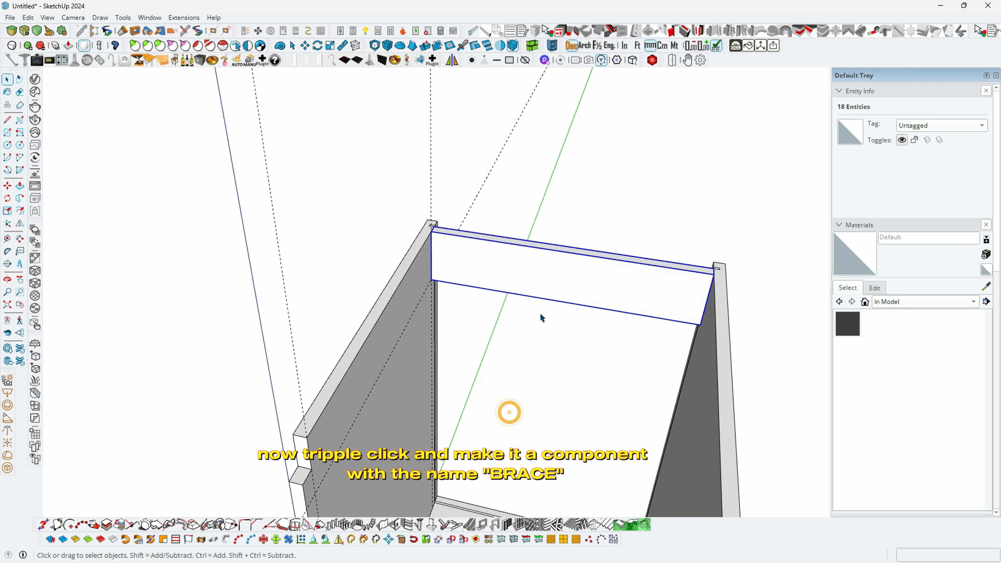
# Step: Ctrl-copy the BRACE component with Move and place the copy toward the front left
pyautogui.moveTo(585, 336); pyautogui.dragTo(532, 230, button='middle')
pyautogui.scroll(-2, 532, 231)
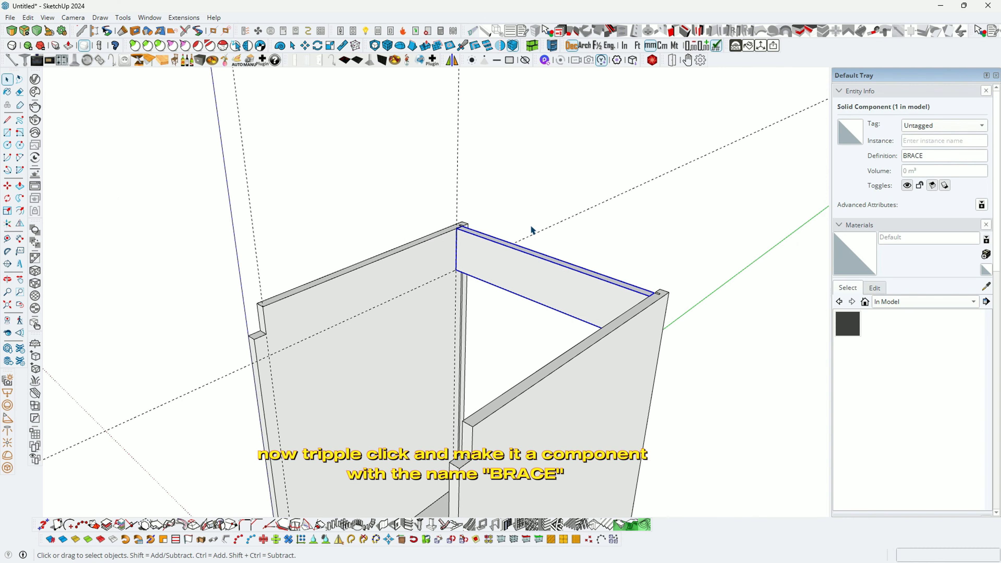
pyautogui.scroll(3, 454, 252)
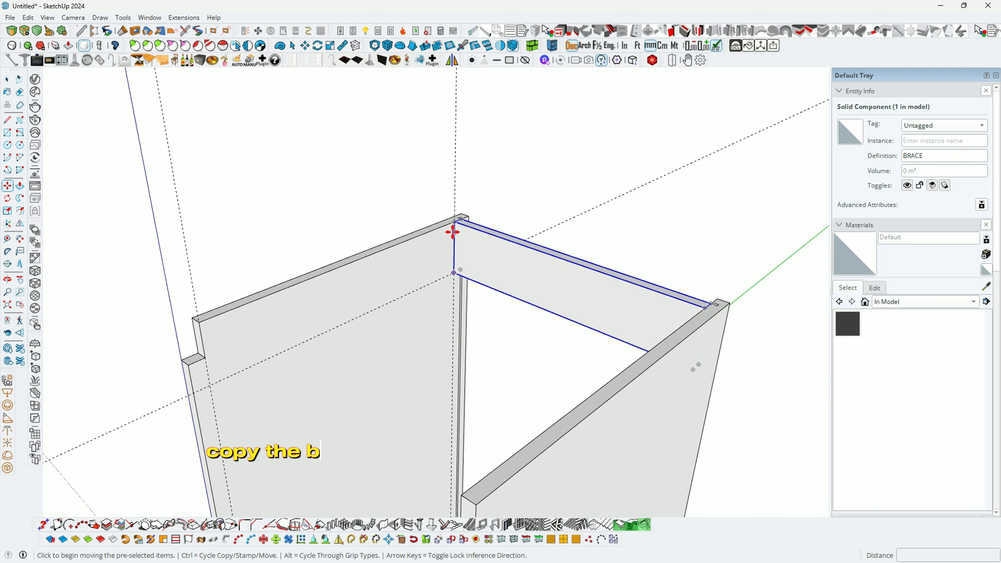
pyautogui.press('ctrl')
pyautogui.click(442, 244)
pyautogui.click(241, 347)
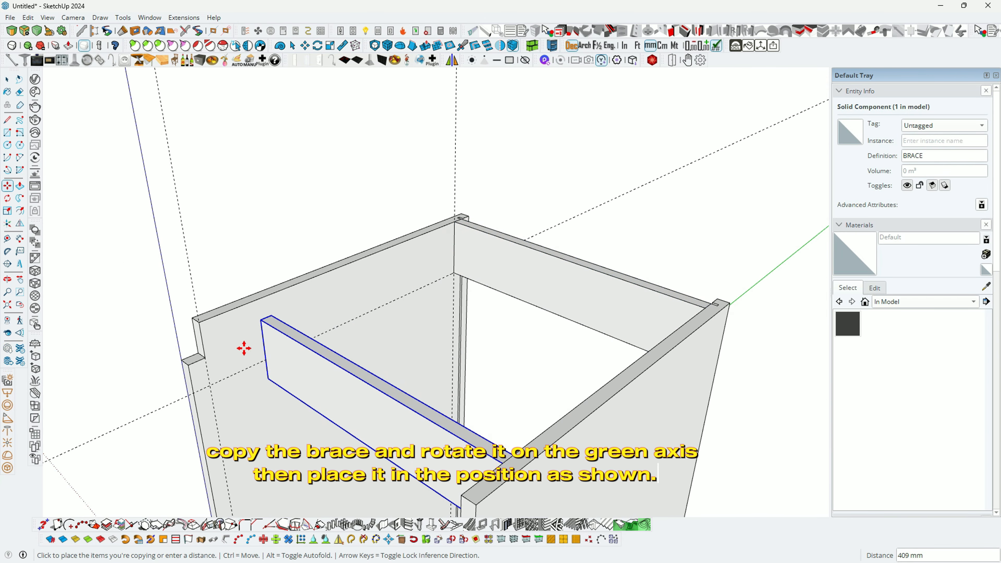
pyautogui.moveTo(290, 302); pyautogui.dragTo(251, 347, button='middle')
# Step: Rotate the BRACE copy with the Move rotation grip so it lies flat
pyautogui.moveTo(390, 432); pyautogui.dragTo(367, 411, button='middle')
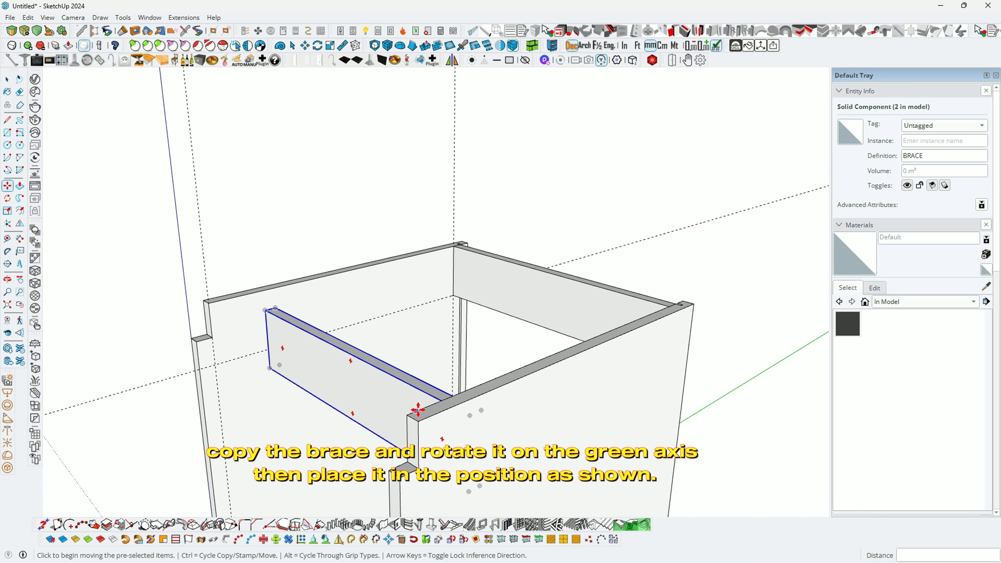
pyautogui.scroll(2, 474, 421)
pyautogui.click(475, 421)
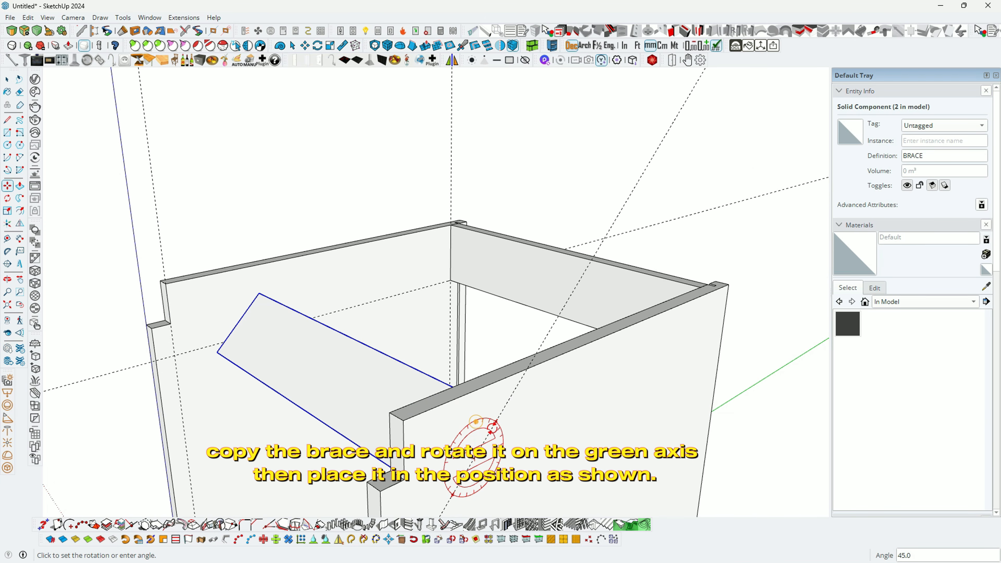
pyautogui.click(502, 441)
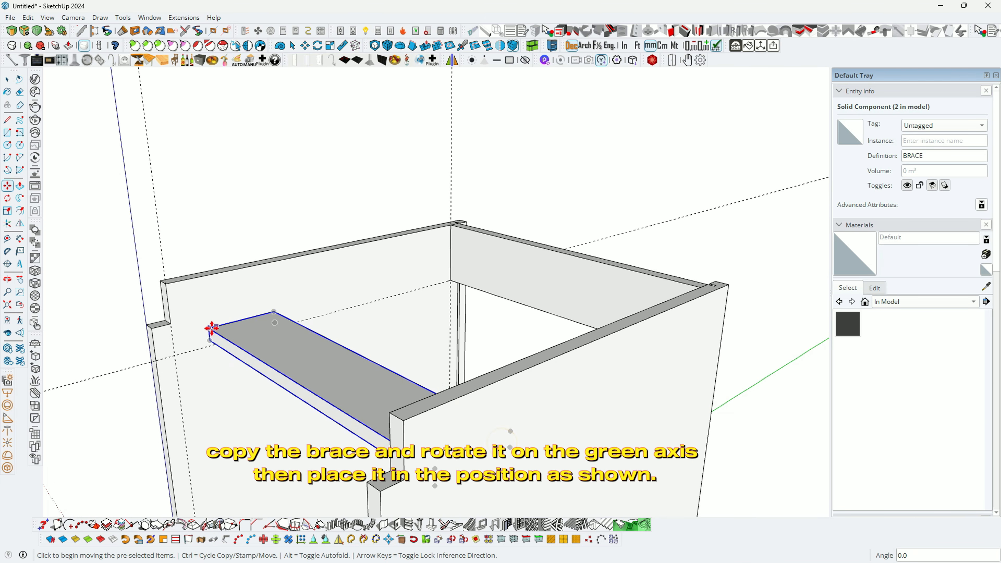
pyautogui.scroll(4, 208, 337)
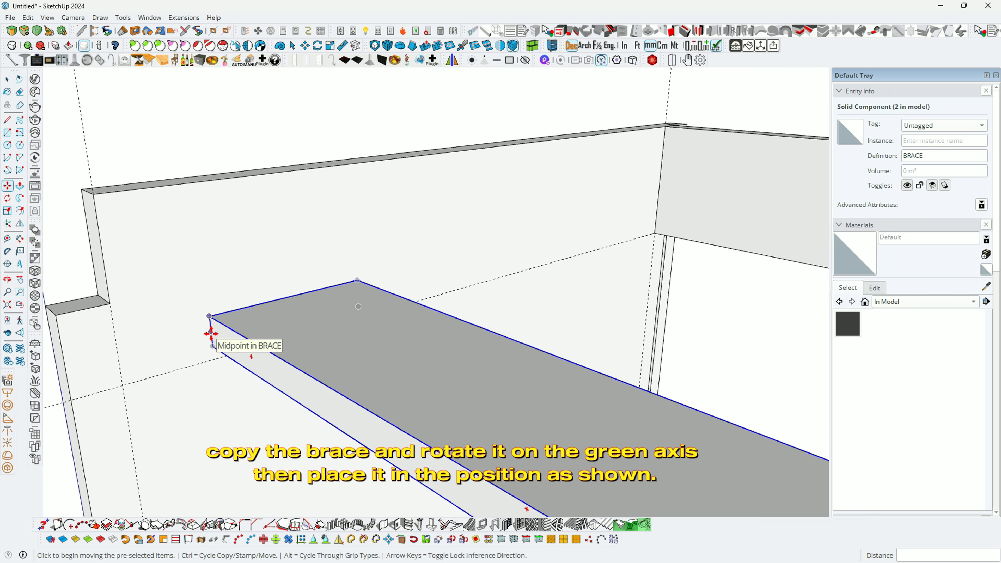
# Step: Move the flat brace by its corner to snap onto the side panel's top front corner
pyautogui.click(211, 337)
pyautogui.scroll(2, 201, 329)
pyautogui.click(108, 304)
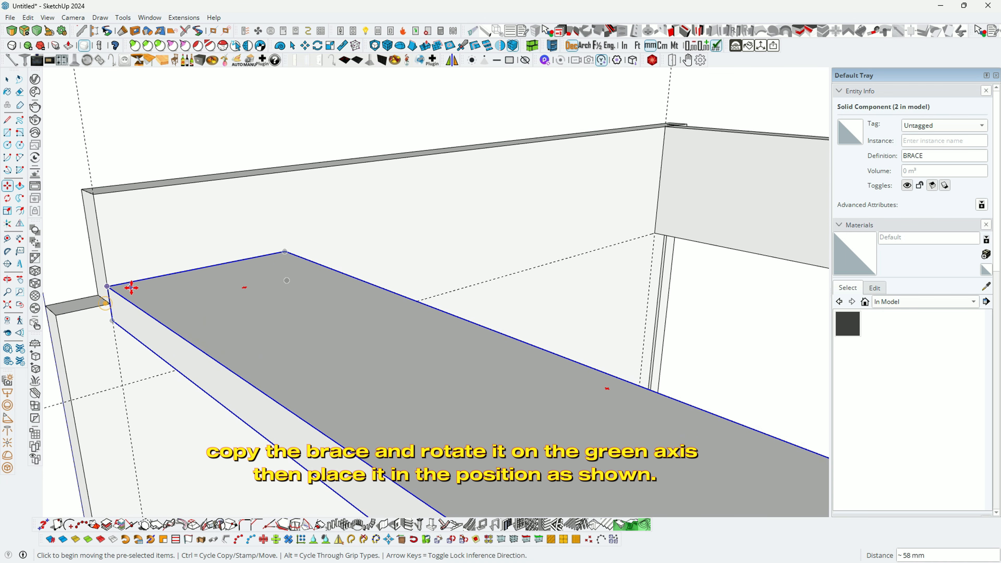
pyautogui.moveTo(130, 288); pyautogui.dragTo(326, 287, button='middle')
pyautogui.scroll(-4, 227, 292)
pyautogui.scroll(-4, 239, 311)
pyautogui.moveTo(243, 310); pyautogui.dragTo(179, 330, button='middle')
pyautogui.press('m')
pyautogui.press('space')
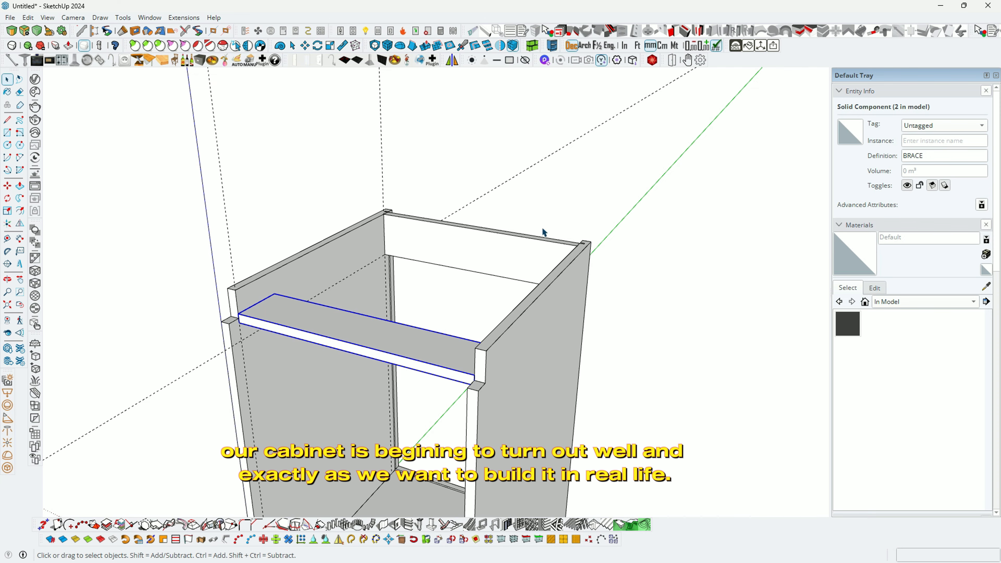
pyautogui.moveTo(336, 335); pyautogui.dragTo(570, 330, button='middle')
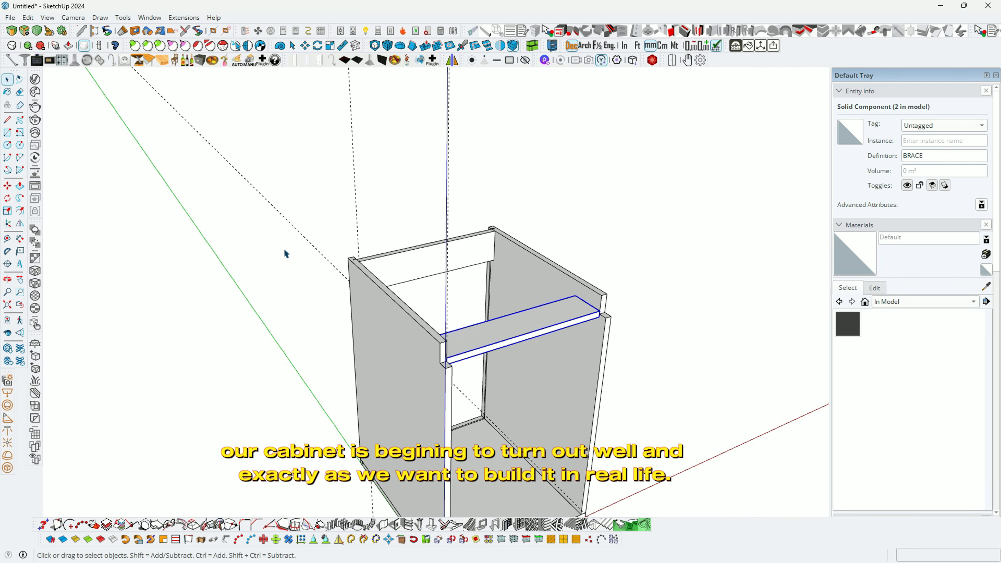
# Step: Delete all existing guide lines with Edit > Delete Guides
pyautogui.click(28, 17)
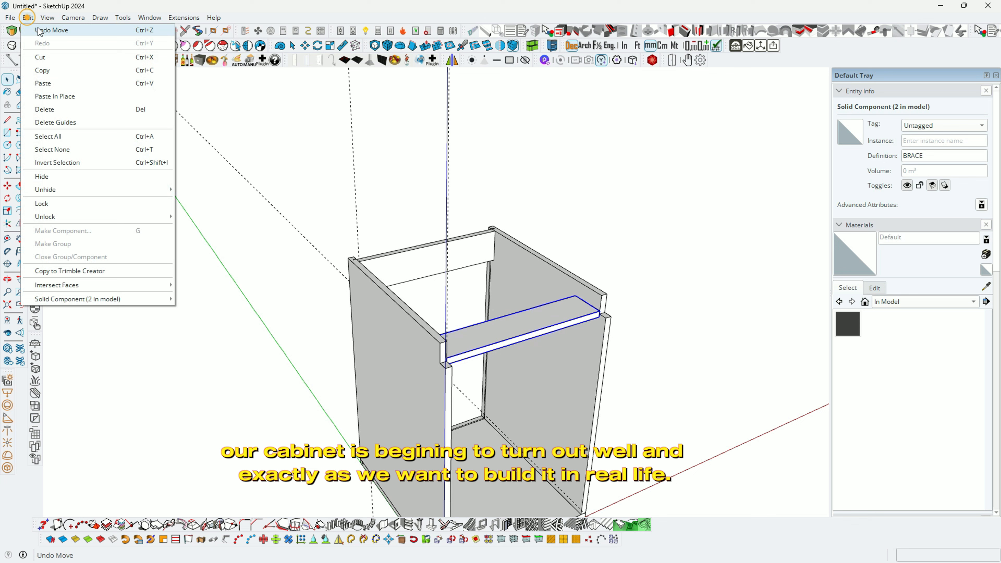
pyautogui.click(76, 124)
pyautogui.moveTo(74, 128); pyautogui.dragTo(496, 340, button='middle')
pyautogui.click(657, 374)
# Step: Place a guide at the side panel's centre and an 18 mm offset guide from it
pyautogui.scroll(3, 496, 340)
pyautogui.press('t')
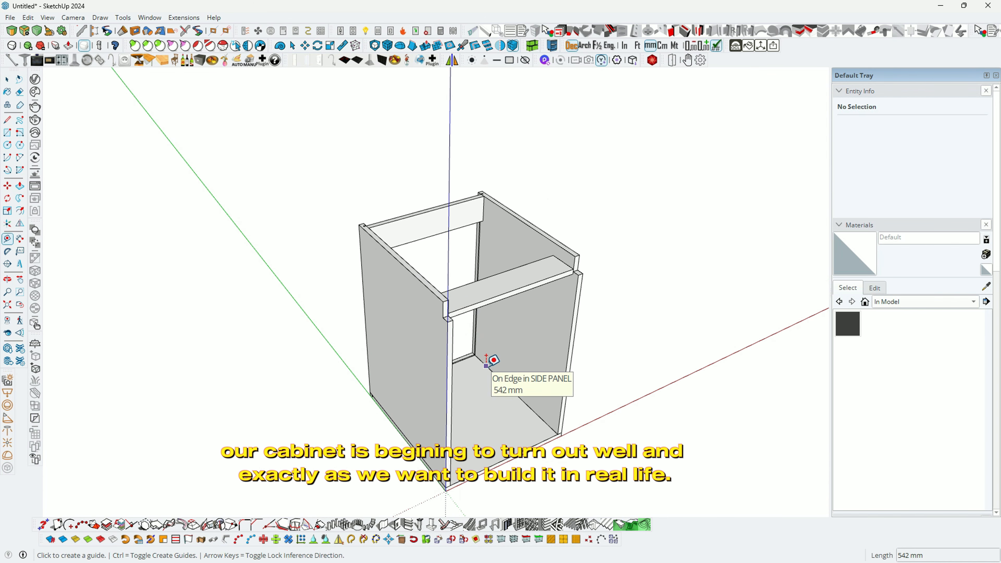
pyautogui.click(486, 367)
pyautogui.scroll(3, 447, 298)
pyautogui.moveTo(447, 298); pyautogui.dragTo(469, 270, button='middle')
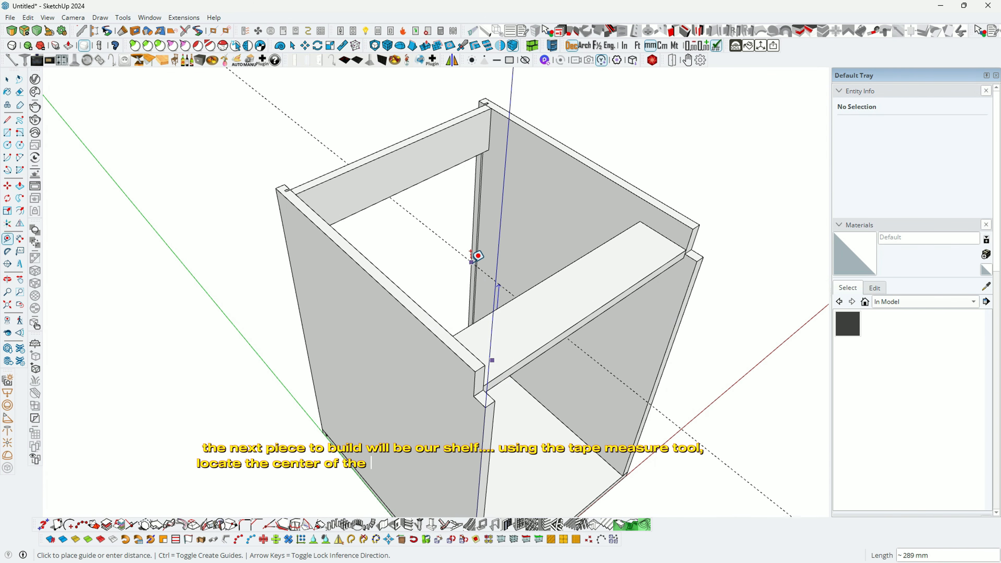
pyautogui.scroll(2, 481, 240)
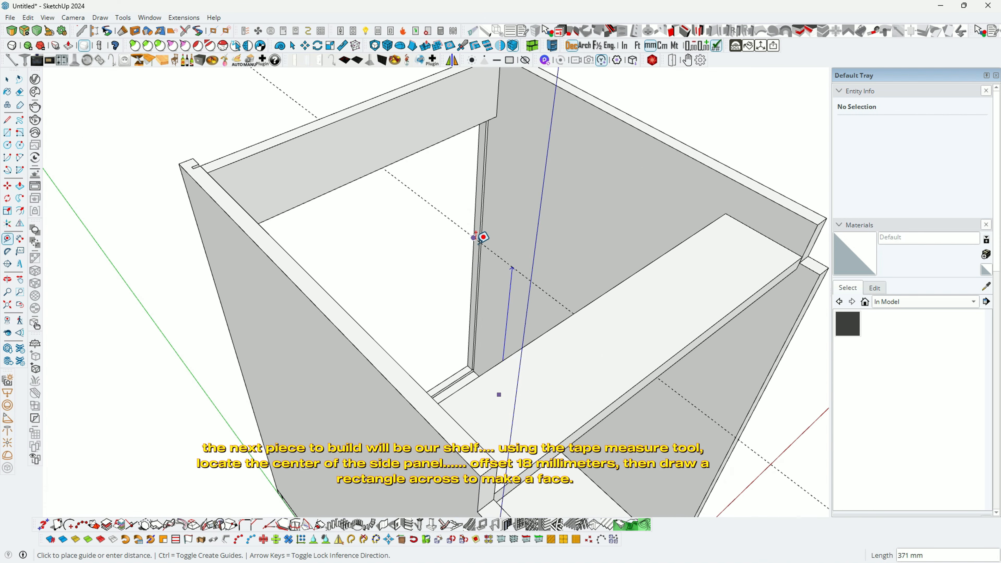
pyautogui.click(476, 235)
pyautogui.scroll(3, 509, 256)
pyautogui.click(507, 264)
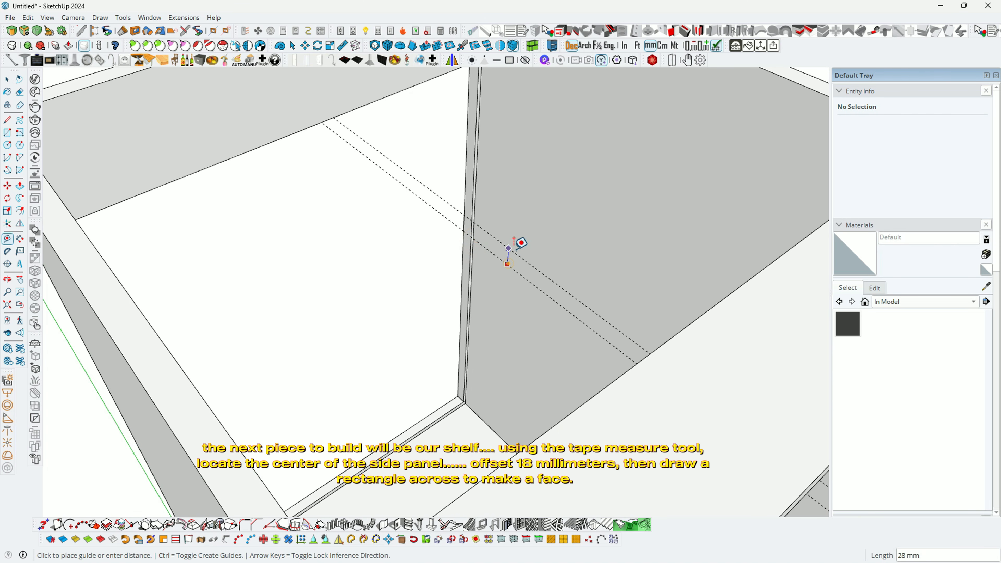
pyautogui.scroll(2, 512, 248)
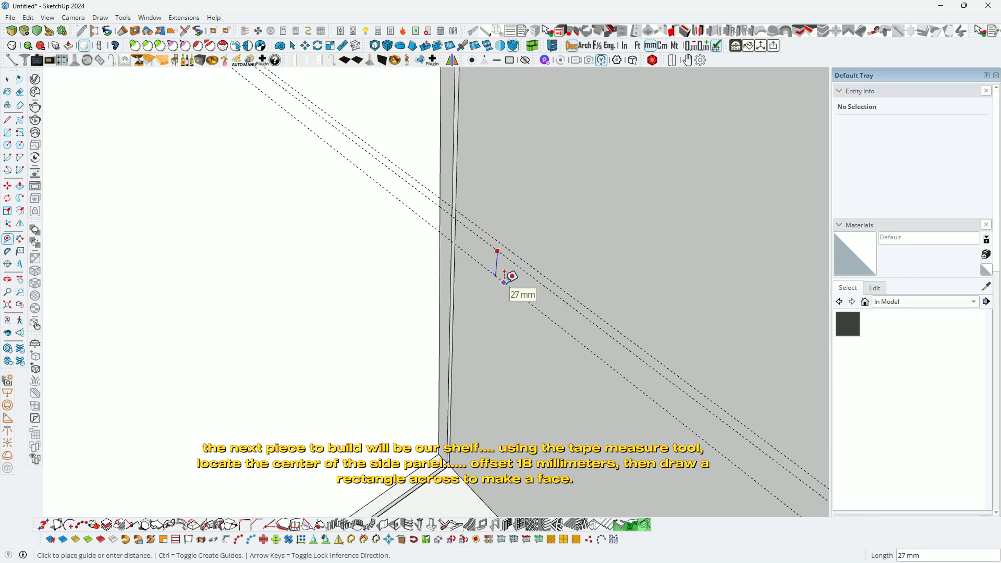
pyautogui.press('Return')
# Step: Draw the shelf's end rectangle between the guides on the side panel
pyautogui.press('r')
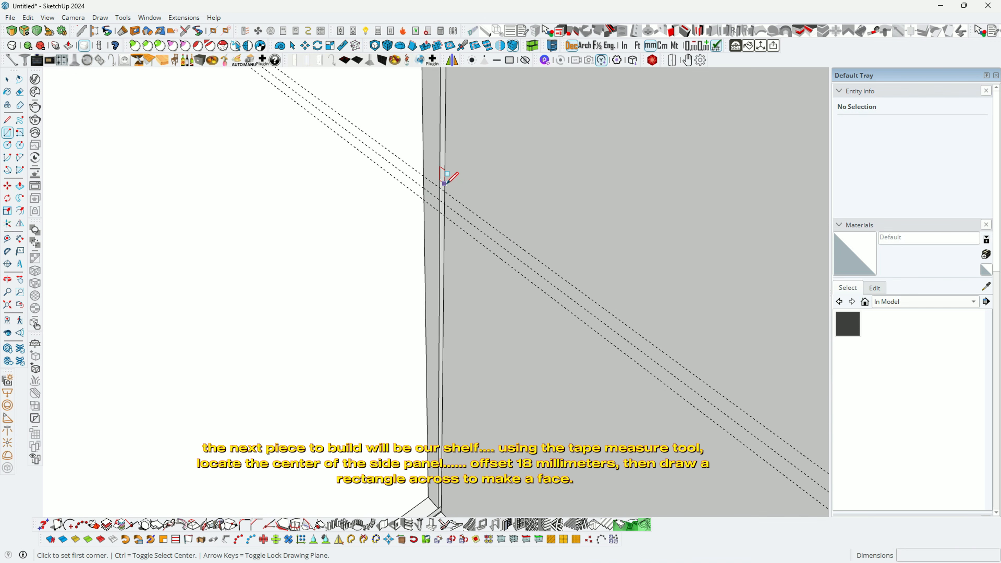
pyautogui.click(444, 191)
pyautogui.scroll(-6, 374, 189)
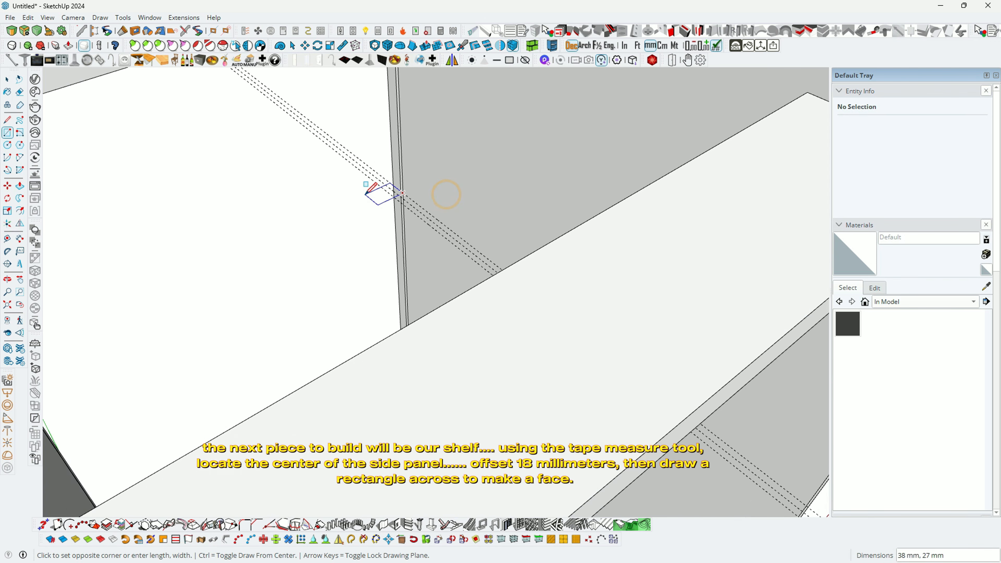
pyautogui.scroll(4, 606, 367)
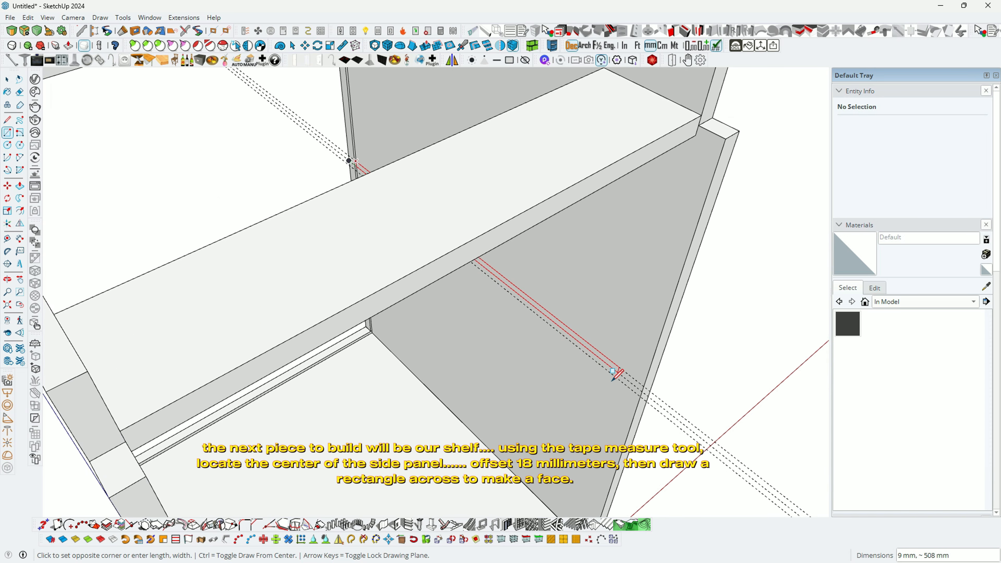
pyautogui.click(643, 401)
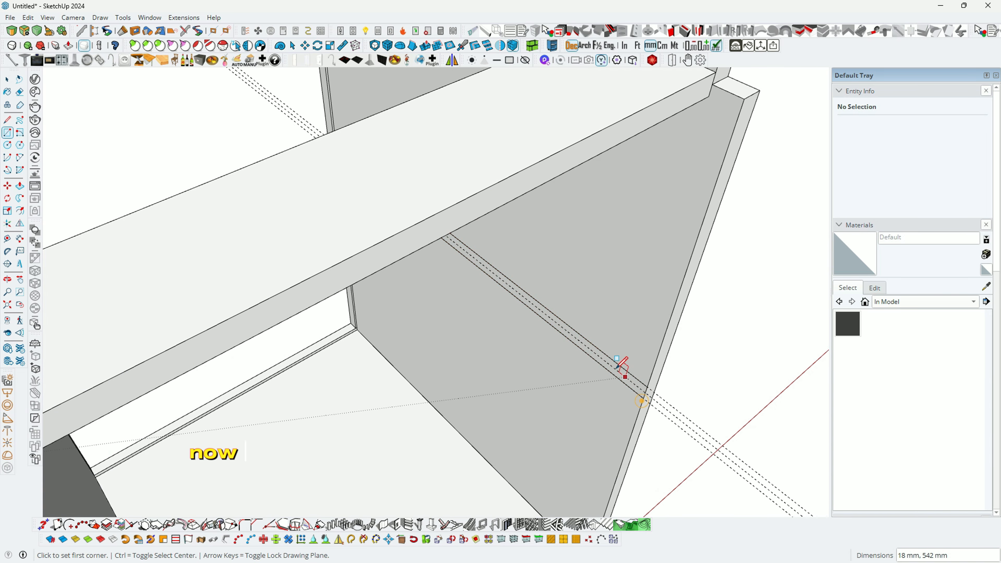
pyautogui.moveTo(617, 377); pyautogui.dragTo(527, 291, button='middle')
pyautogui.scroll(-2, 527, 291)
# Step: Push/Pull the shelf rectangle 464 mm across to the opposite side panel
pyautogui.press('p')
pyautogui.click(543, 333)
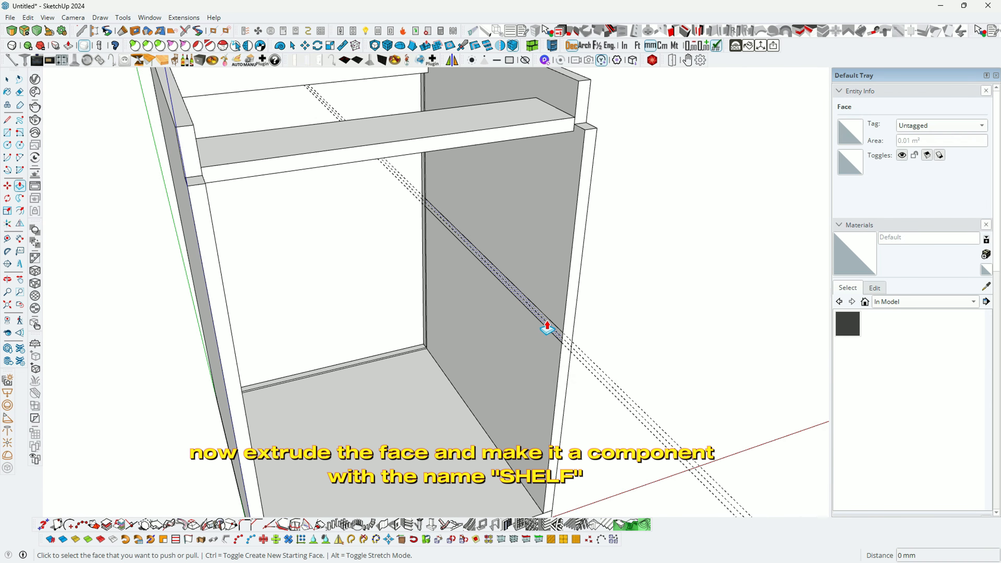
pyautogui.moveTo(544, 326); pyautogui.dragTo(411, 323, button='middle')
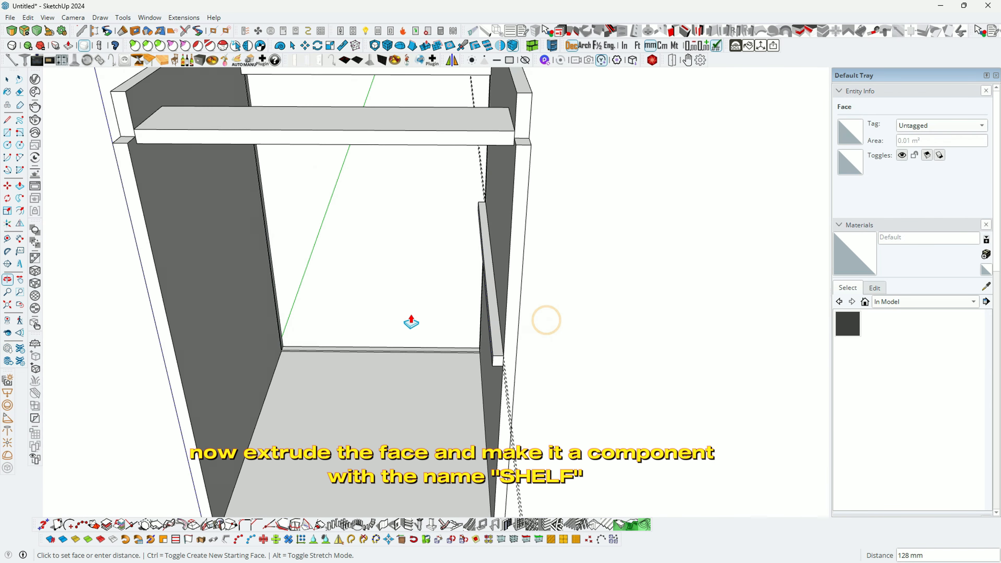
pyautogui.click(196, 403)
pyautogui.scroll(-2, 295, 337)
pyautogui.moveTo(295, 337); pyautogui.dragTo(214, 356, button='middle')
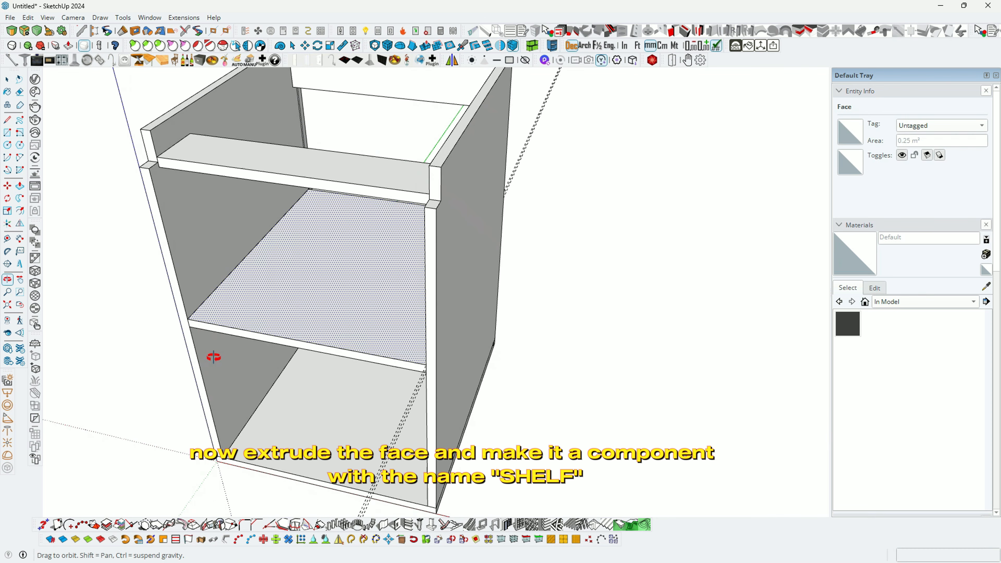
pyautogui.press('space')
# Step: Select the whole extruded shelf and make it a component named SHELF
pyautogui.click(298, 307)
pyautogui.tripleClick(299, 308)
pyautogui.rightClick(298, 309)
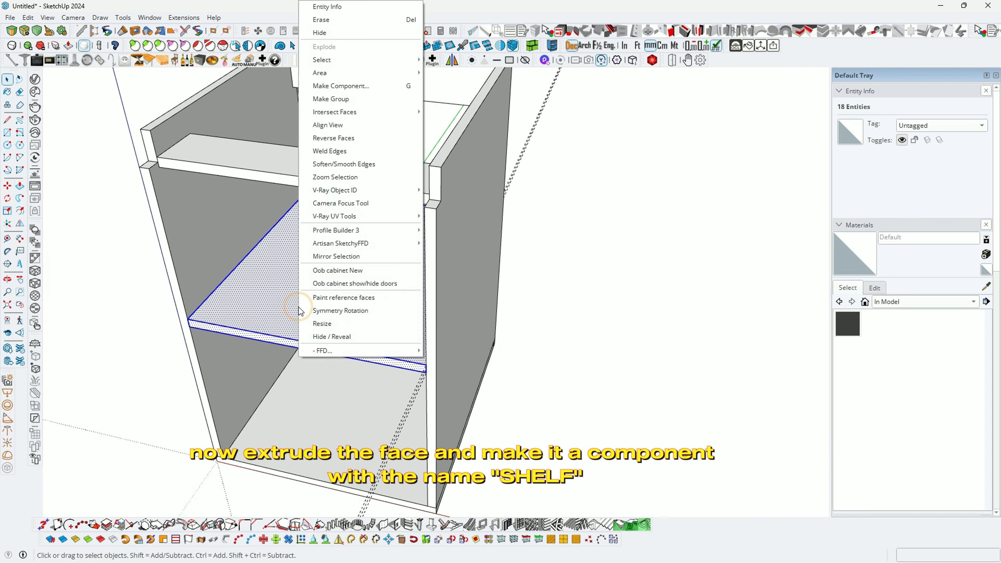
pyautogui.click(360, 86)
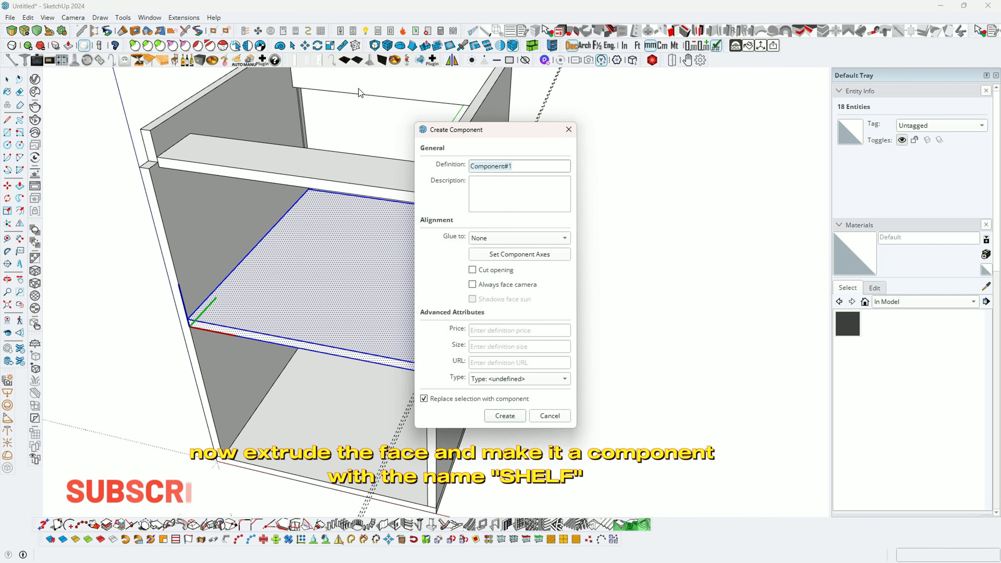
pyautogui.write('SHELF')
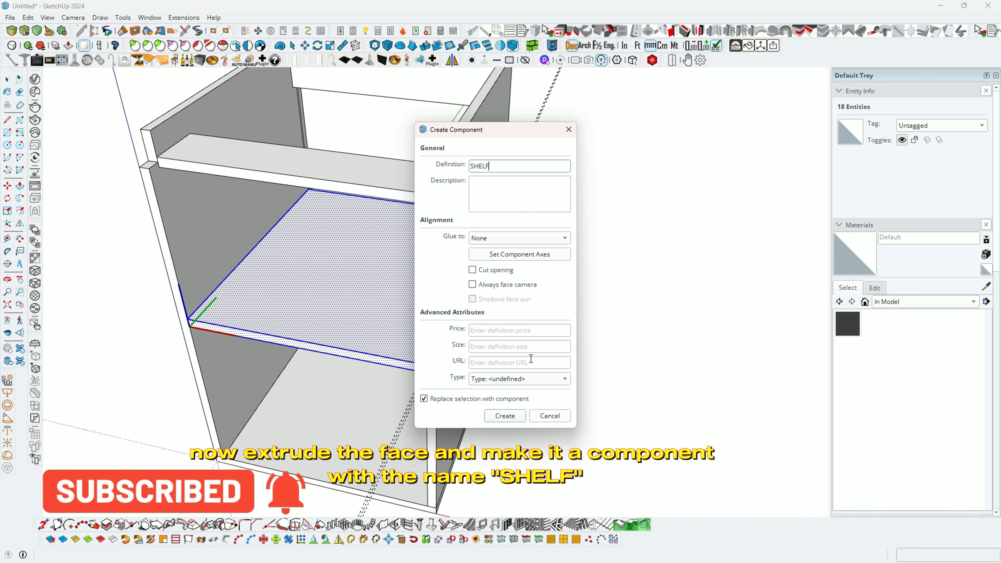
pyautogui.click(516, 420)
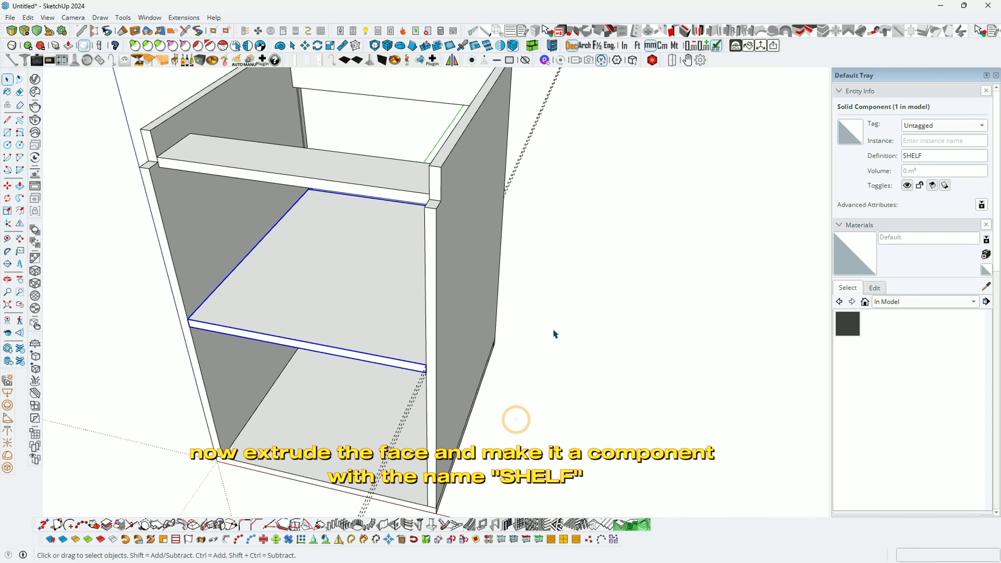
pyautogui.scroll(-2, 552, 330)
pyautogui.moveTo(547, 325); pyautogui.dragTo(397, 162, button='middle')
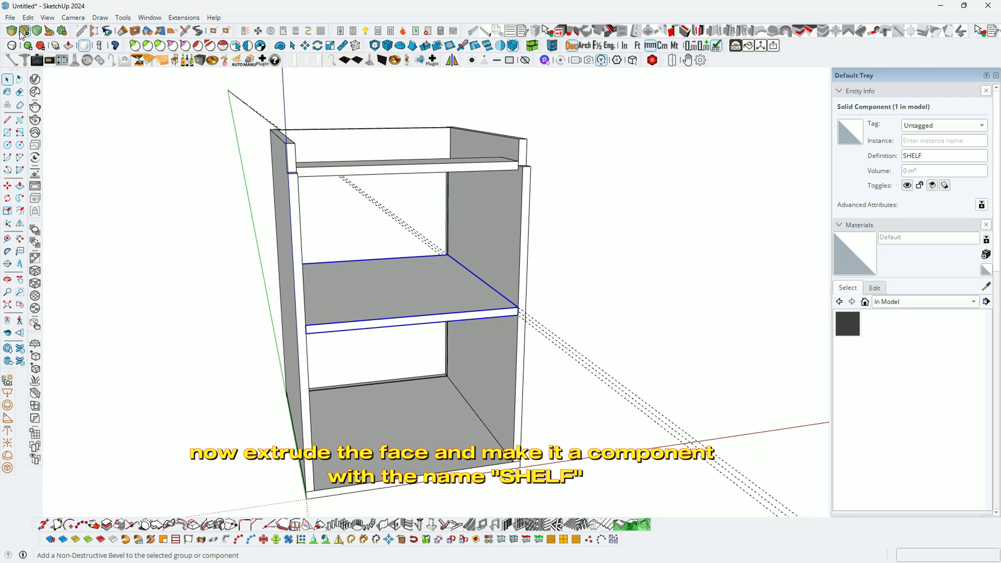
# Step: Clear all dashed guide lines from the model with Edit > Delete Guides
pyautogui.click(28, 17)
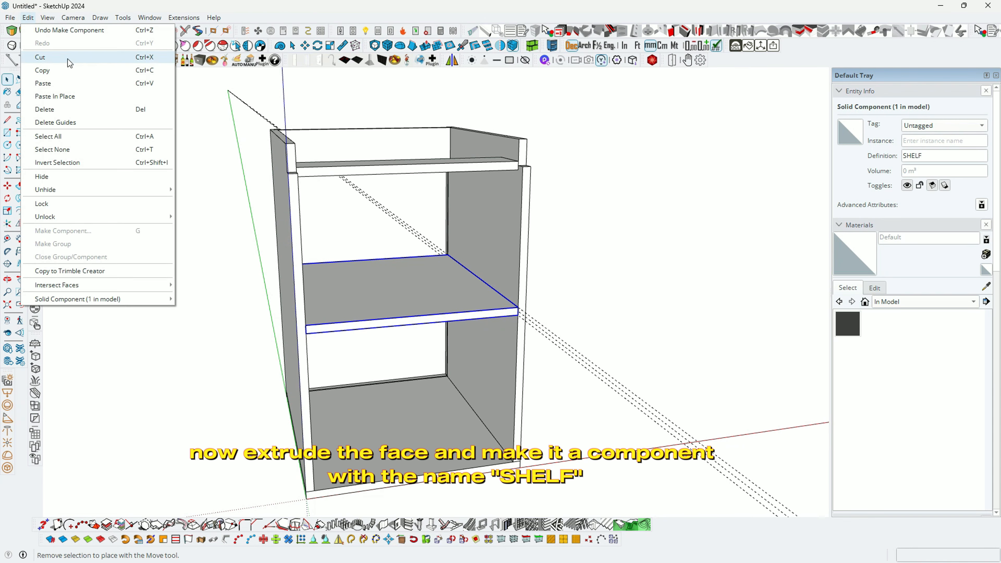
pyautogui.click(85, 120)
pyautogui.moveTo(454, 299); pyautogui.dragTo(532, 310, button='middle')
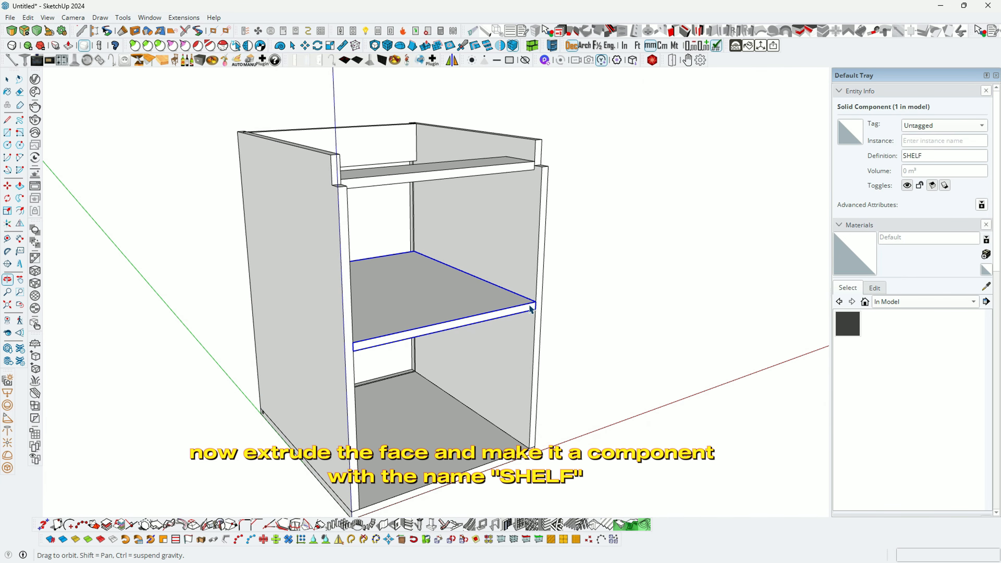
pyautogui.moveTo(409, 315); pyautogui.dragTo(260, 303, button='middle')
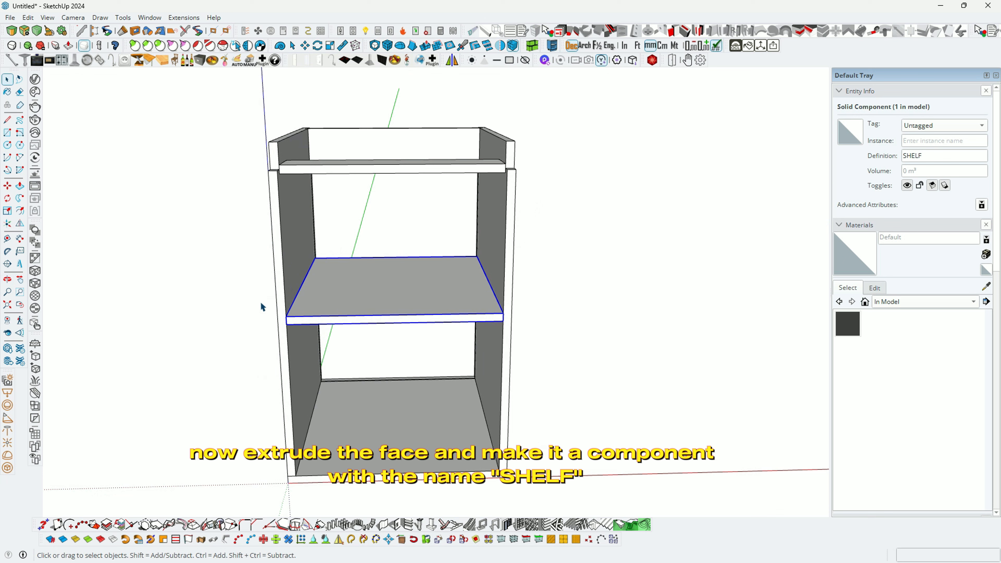
pyautogui.moveTo(324, 319); pyautogui.dragTo(217, 328, button='middle')
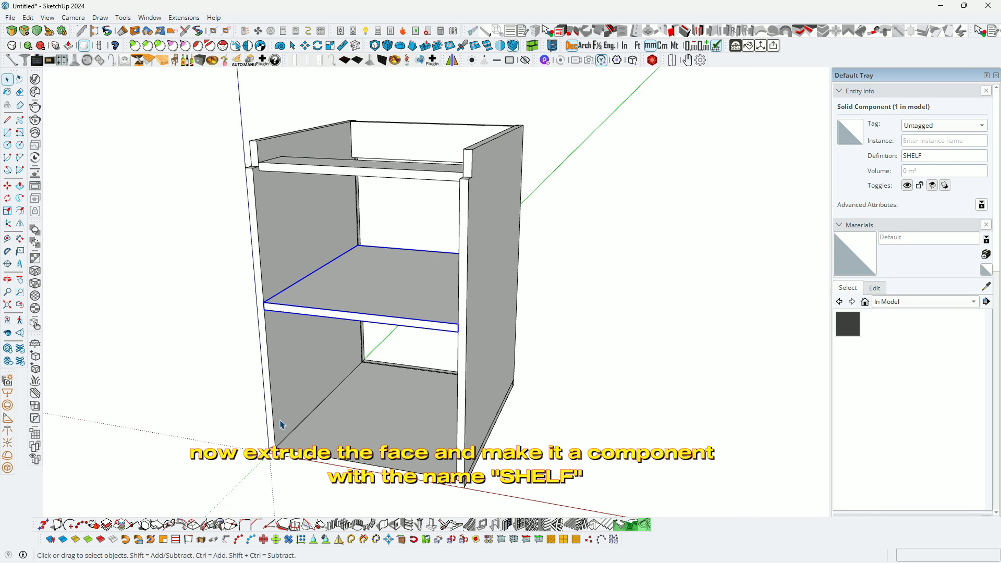
# Step: Draw a 730 × 500 mm door rectangle on the cabinet front and pull it out 18 mm
pyautogui.press('r')
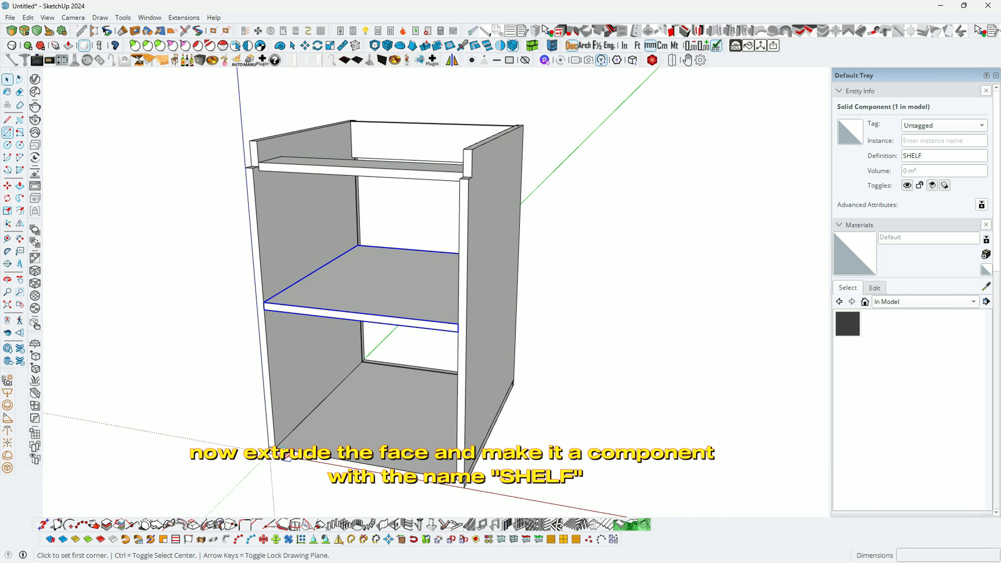
pyautogui.click(273, 442)
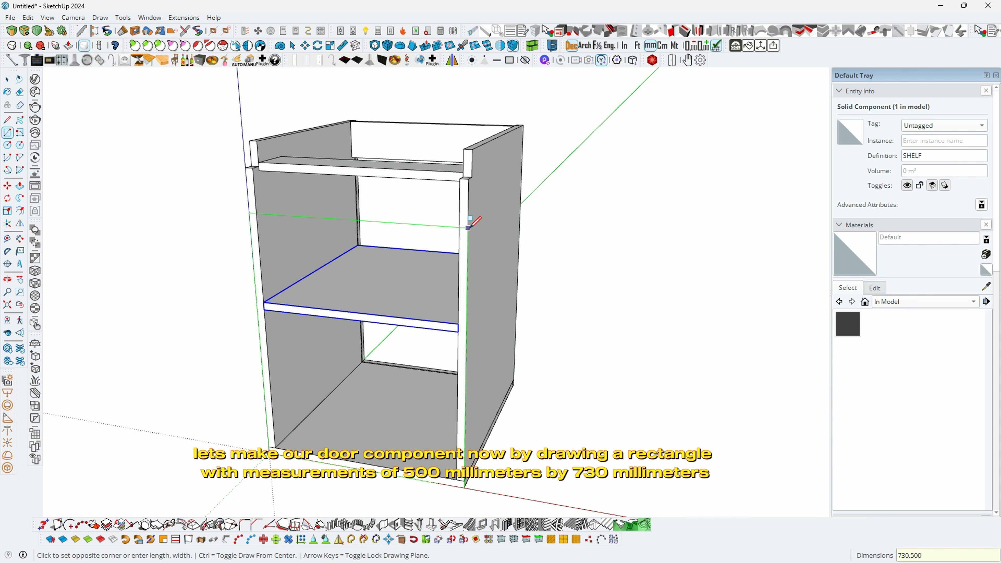
pyautogui.press('Return')
pyautogui.moveTo(469, 227); pyautogui.dragTo(356, 279, button='middle')
pyautogui.click(374, 259)
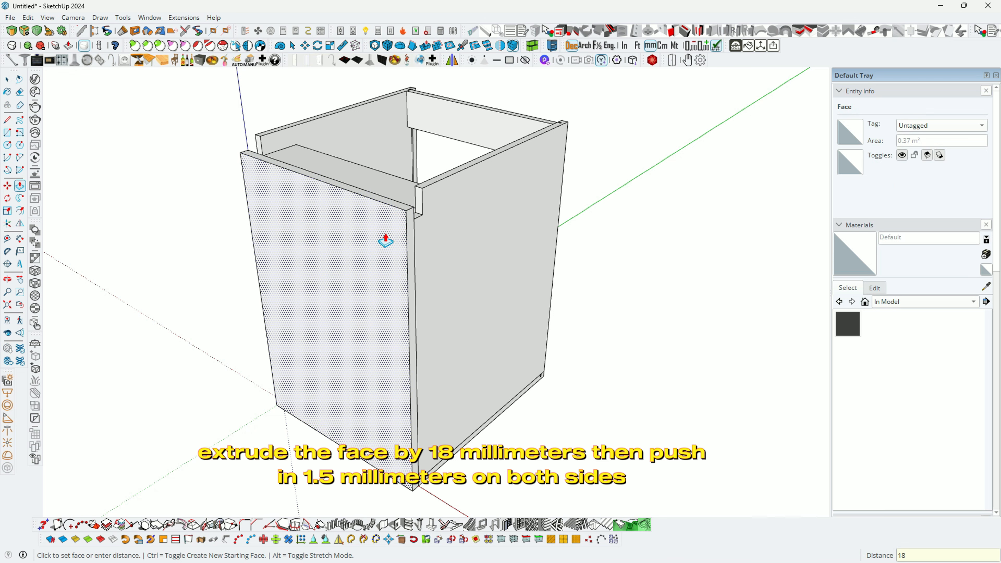
pyautogui.press('Return')
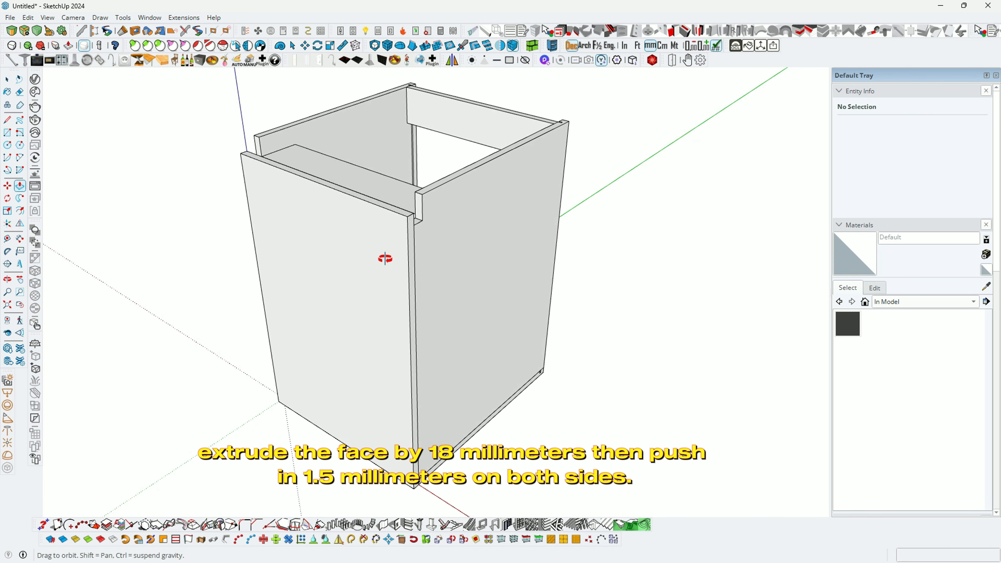
pyautogui.scroll(6, 391, 283)
# Step: Push each of the door's edge faces in by 1.5 mm
pyautogui.click(401, 278)
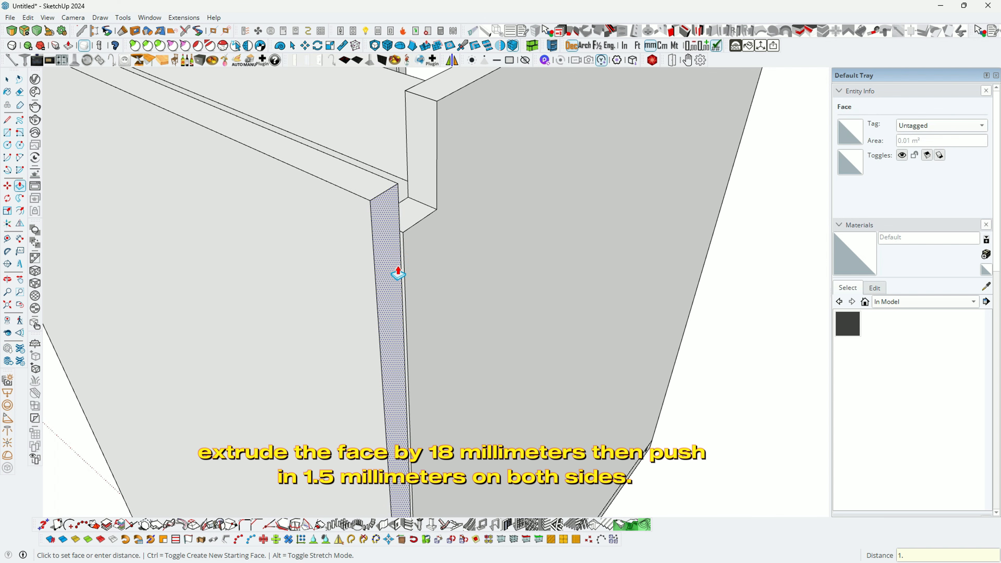
pyautogui.press('Return')
pyautogui.moveTo(397, 273); pyautogui.dragTo(420, 259, button='middle')
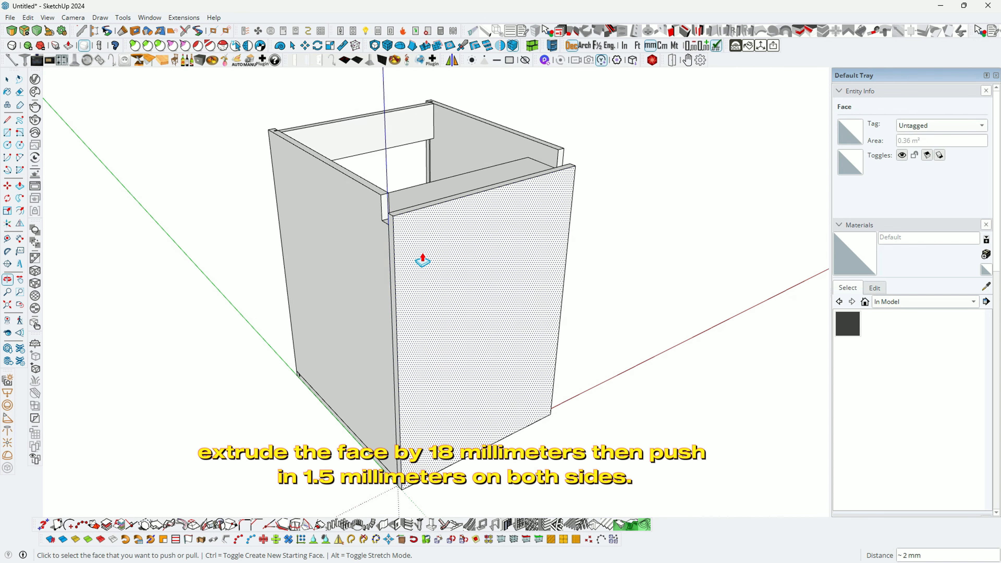
pyautogui.scroll(6, 380, 250)
pyautogui.click(383, 242)
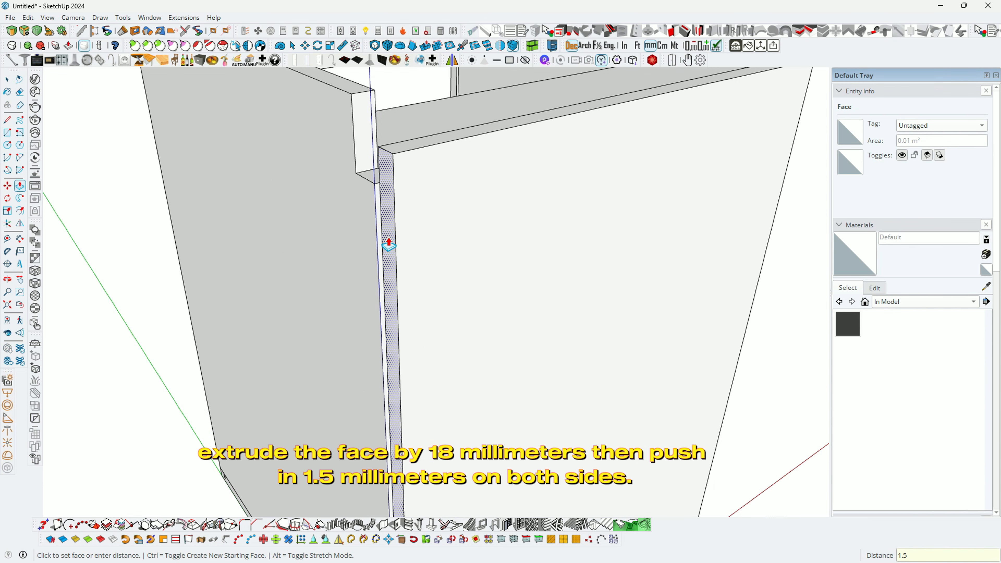
pyautogui.write('1.5')
pyautogui.press('Return')
pyautogui.moveTo(388, 241); pyautogui.dragTo(350, 171, button='middle')
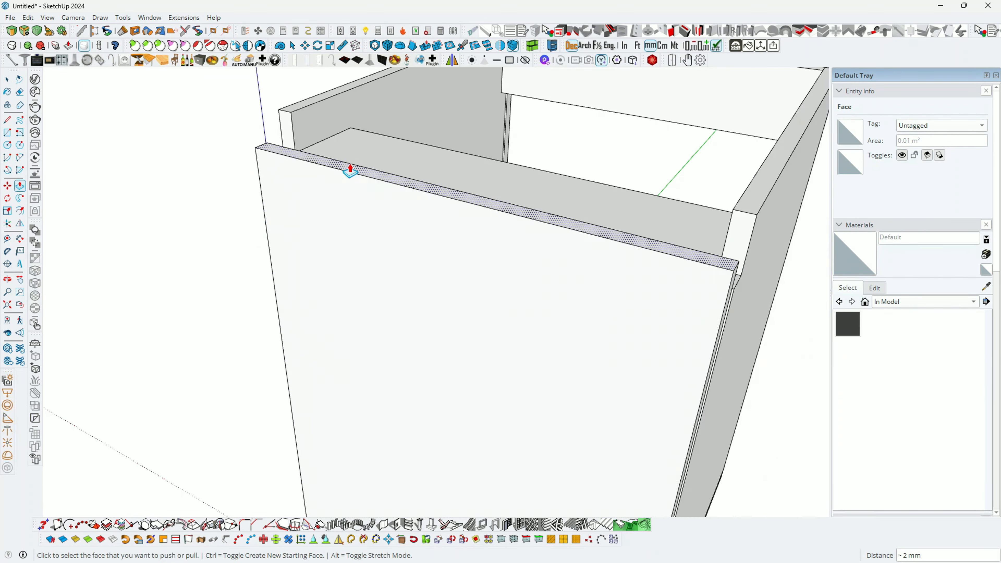
pyautogui.scroll(-4, 350, 171)
pyautogui.moveTo(375, 281); pyautogui.dragTo(419, 257, button='middle')
# Step: Select the entire door slab and make it a component with definition DOOR
pyautogui.press('space')
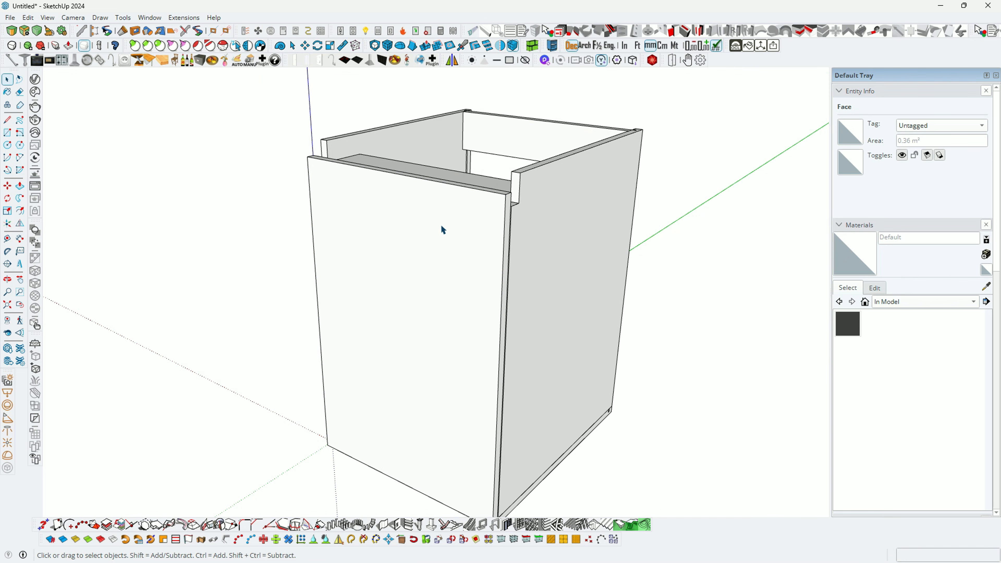
pyautogui.tripleClick(442, 230)
pyautogui.rightClick(442, 227)
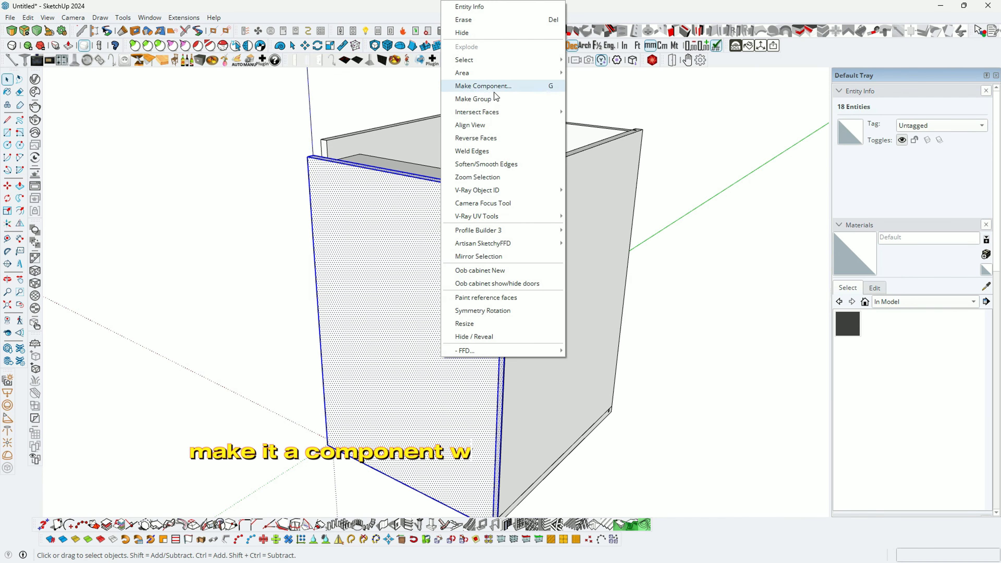
pyautogui.click(481, 85)
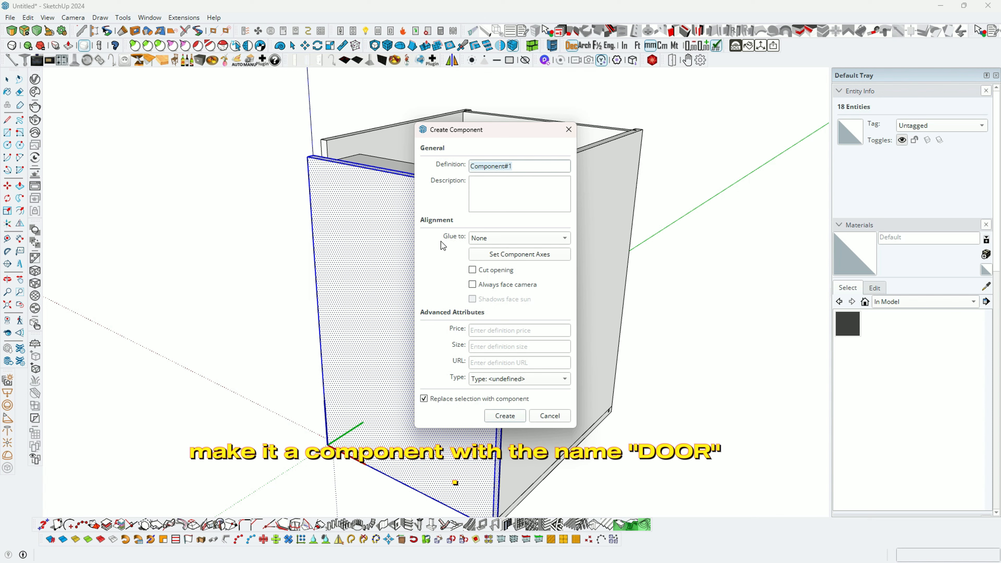
pyautogui.write('DOOR')
pyautogui.click(506, 416)
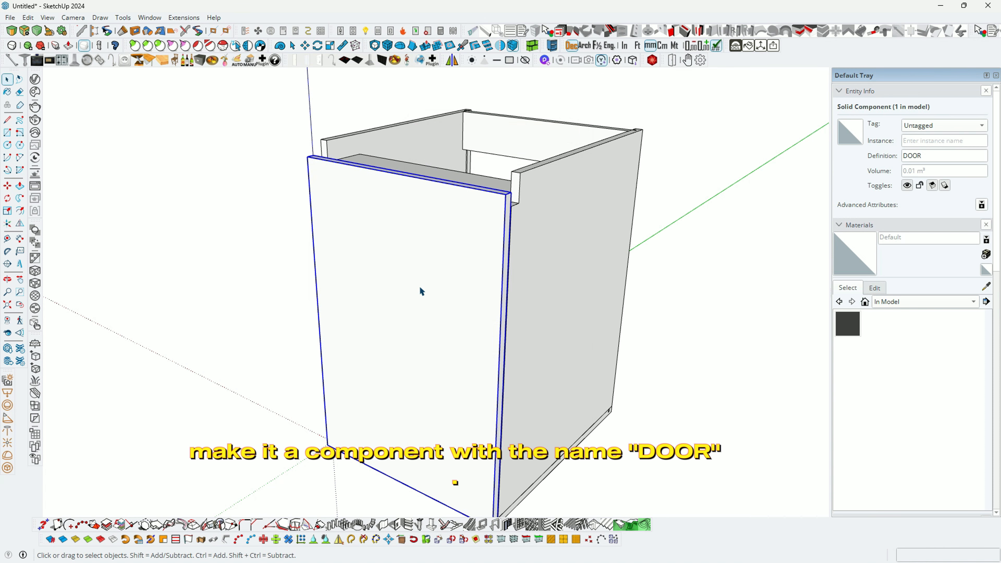
pyautogui.moveTo(420, 290)
pyautogui.mouseDown(button='middle')
pyautogui.moveTo(480, 362)
pyautogui.moveTo(357, 335)
pyautogui.moveTo(623, 331)
pyautogui.moveTo(422, 274)
pyautogui.moveTo(599, 271)
pyautogui.moveTo(373, 219)
pyautogui.moveTo(424, 306)
pyautogui.moveTo(502, 311)
pyautogui.moveTo(382, 315)
pyautogui.moveTo(385, 307)
pyautogui.moveTo(516, 300)
pyautogui.moveTo(426, 323)
pyautogui.moveTo(291, 273)
pyautogui.moveTo(424, 235)
pyautogui.moveTo(321, 212)
pyautogui.moveTo(331, 172)
pyautogui.moveTo(362, 187)
pyautogui.moveTo(506, 190)
pyautogui.moveTo(536, 261)
pyautogui.moveTo(464, 297)
pyautogui.moveTo(375, 308)
pyautogui.moveTo(552, 311)
pyautogui.mouseUp(button='middle')
pyautogui.moveTo(426, 307); pyautogui.dragTo(626, 300, button='middle')
pyautogui.scroll(4, 349, 254)
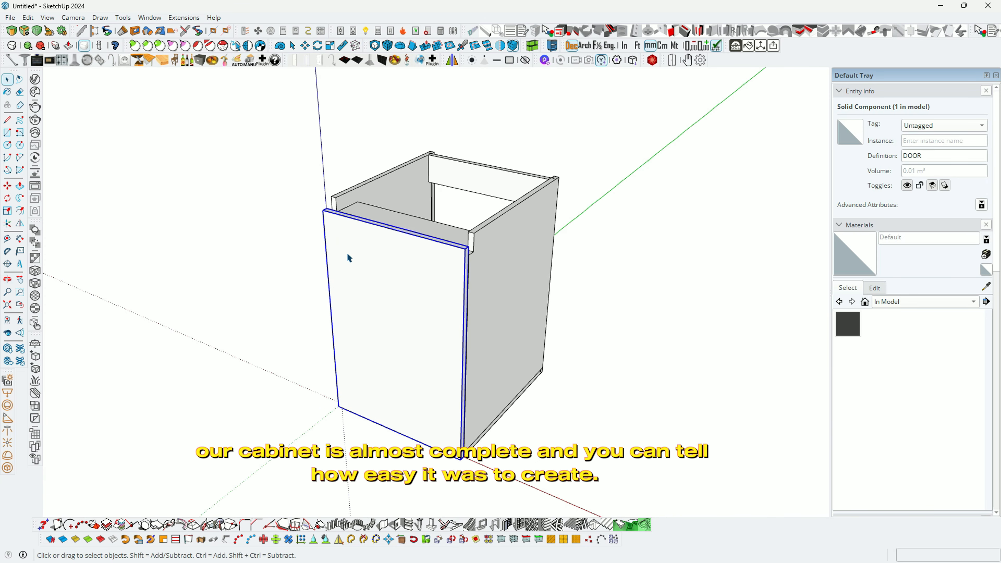
pyautogui.moveTo(352, 250)
pyautogui.mouseDown(button='middle')
pyautogui.moveTo(489, 262)
pyautogui.moveTo(402, 270)
pyautogui.moveTo(547, 233)
pyautogui.moveTo(418, 293)
pyautogui.moveTo(221, 253)
pyautogui.moveTo(469, 264)
pyautogui.moveTo(634, 409)
pyautogui.mouseUp(button='middle')
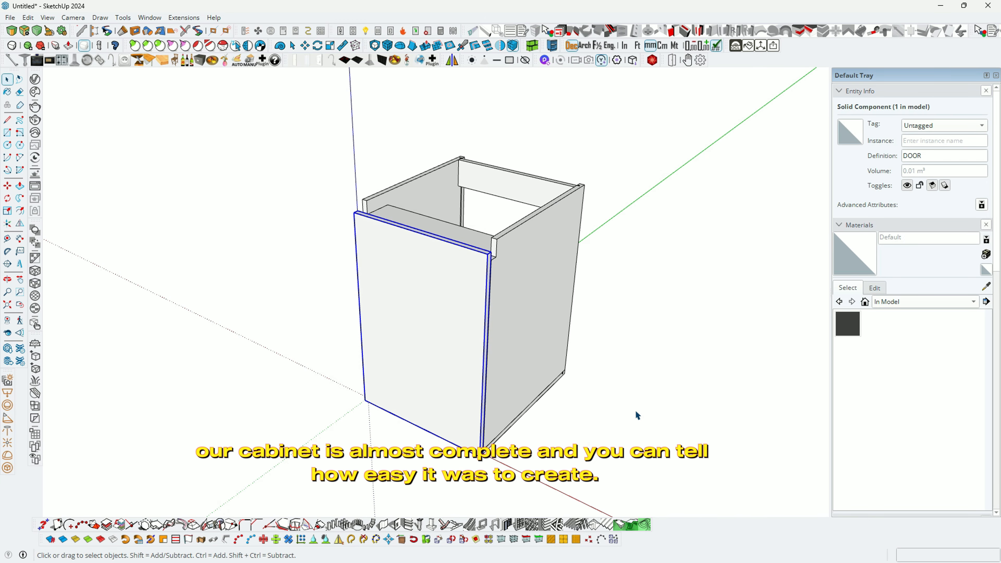
pyautogui.click(634, 409)
pyautogui.moveTo(564, 362); pyautogui.dragTo(608, 356, button='middle')
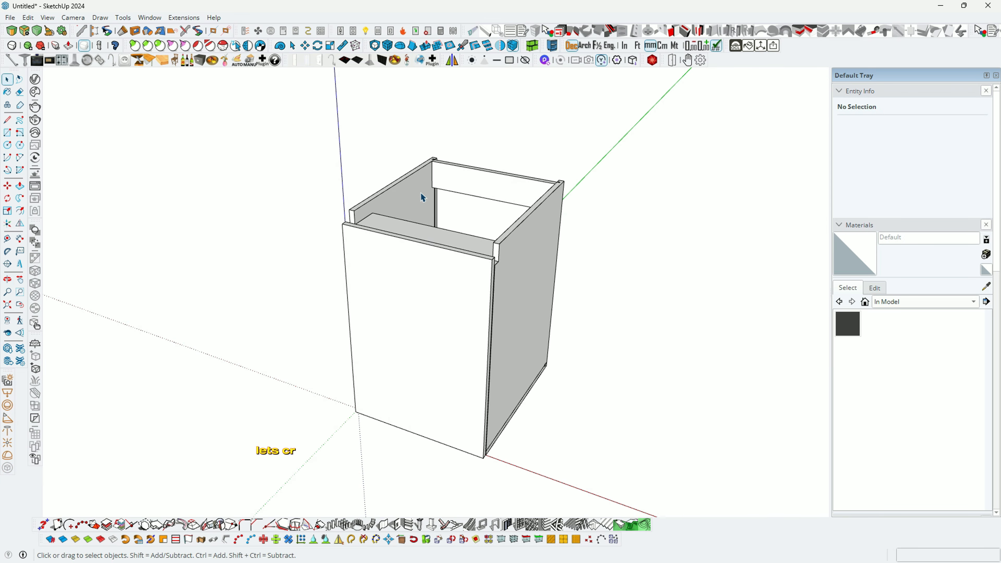
pyautogui.scroll(2, 422, 193)
pyautogui.press('t')
pyautogui.moveTo(422, 191); pyautogui.dragTo(384, 235, button='middle')
# Step: Add a guide 4 mm in from the back groove notch and a 1 mm allowance guide
pyautogui.moveTo(581, 302); pyautogui.dragTo(300, 312, button='middle')
pyautogui.scroll(8, 424, 346)
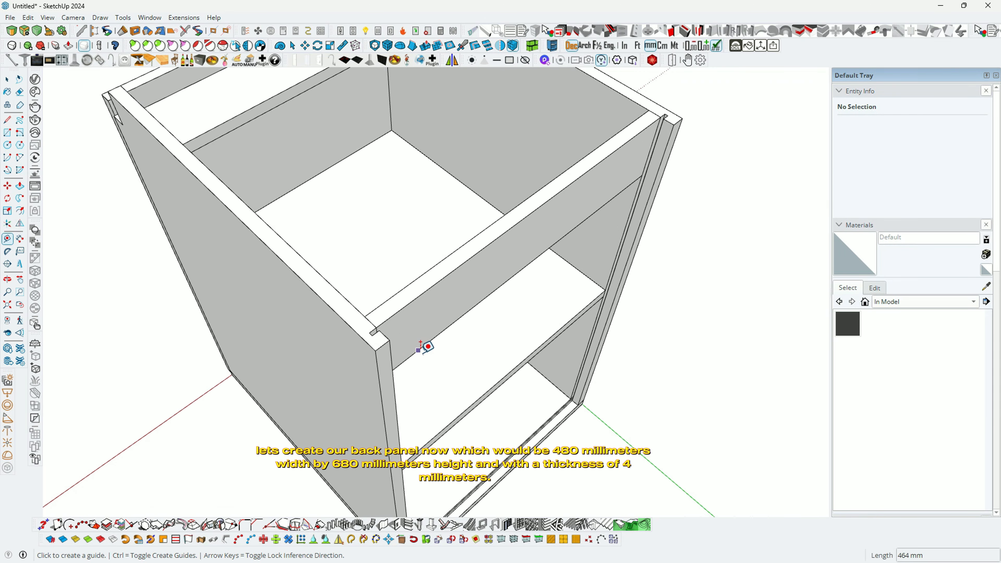
pyautogui.scroll(5, 373, 318)
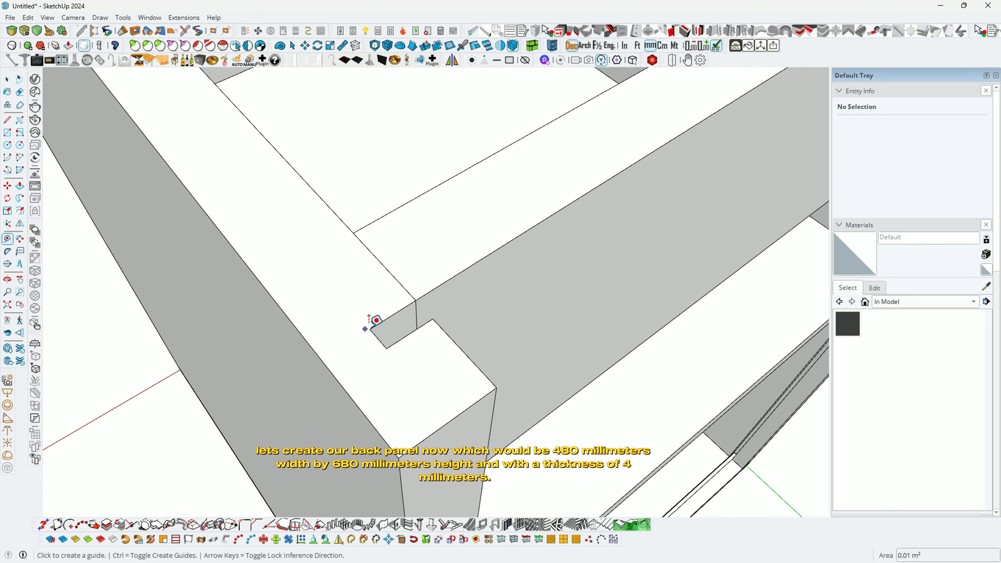
pyautogui.click(385, 321)
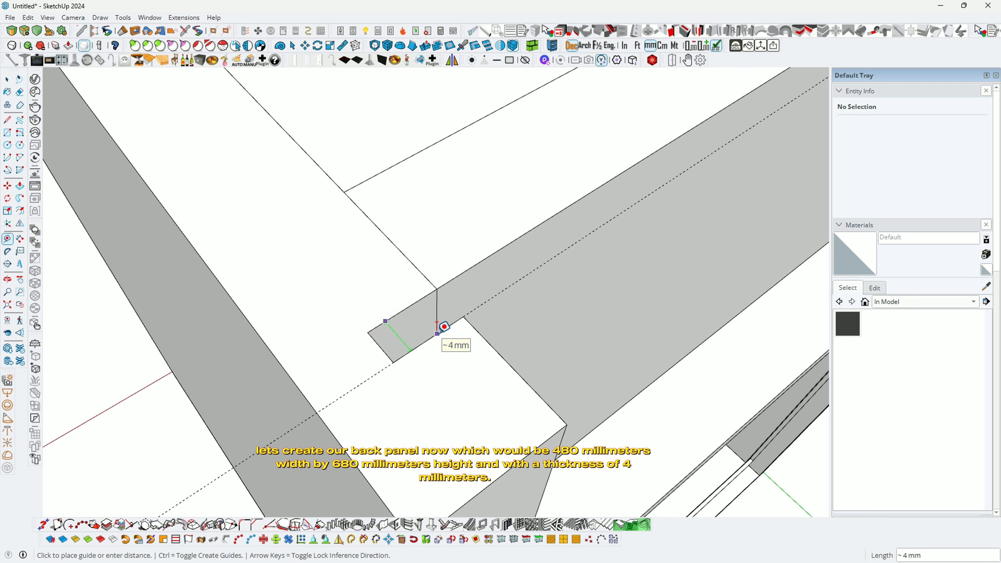
pyautogui.press('Return')
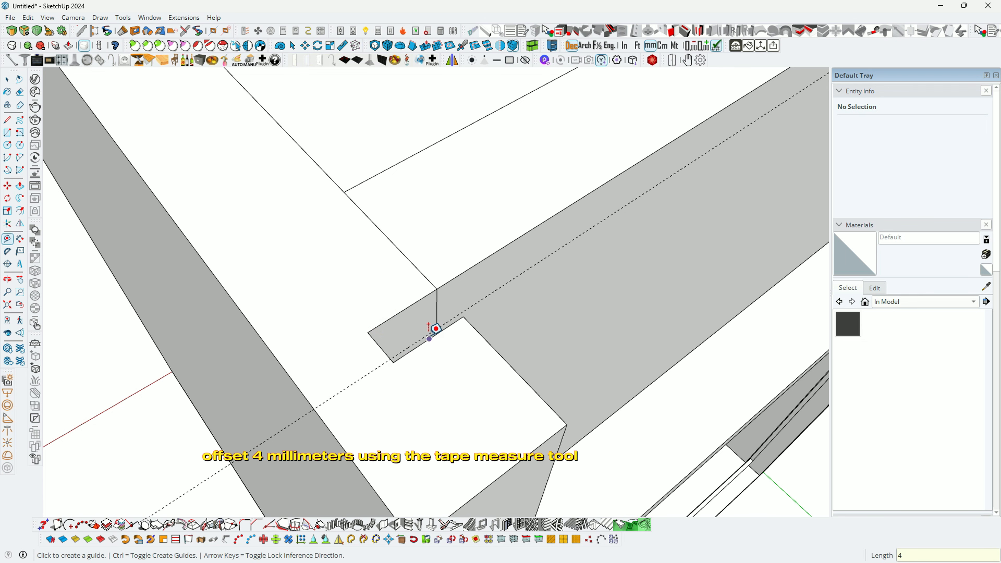
pyautogui.moveTo(436, 329); pyautogui.dragTo(386, 342, button='middle')
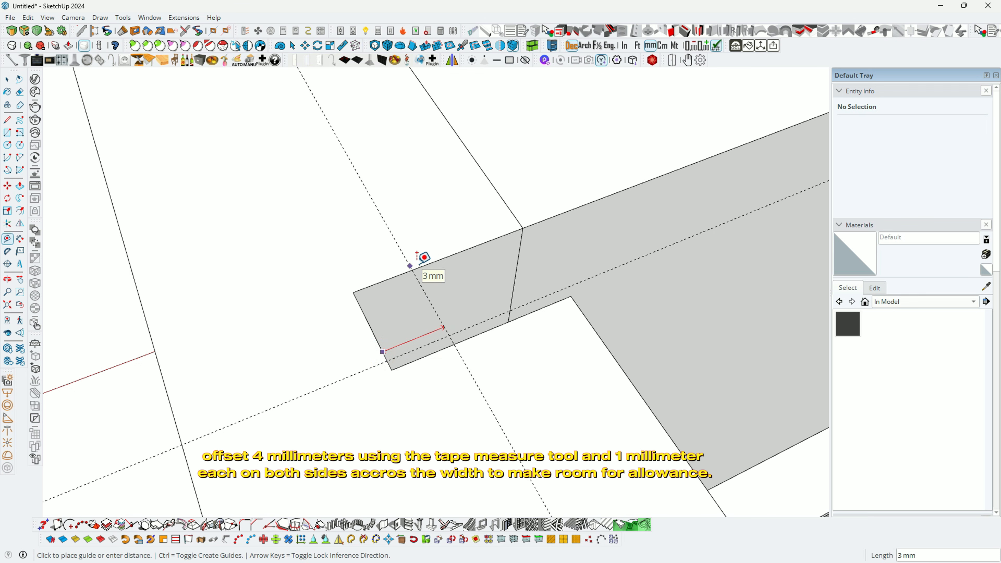
pyautogui.press('Return')
# Step: Add a 1 mm allowance guide from the right-hand notch corner
pyautogui.moveTo(422, 254); pyautogui.dragTo(168, 332, button='middle')
pyautogui.scroll(-2, 166, 334)
pyautogui.scroll(-2, 664, 197)
pyautogui.keyDown('shift'); pyautogui.moveTo(663, 197); pyautogui.dragTo(543, 240, button='middle'); pyautogui.keyUp('shift')
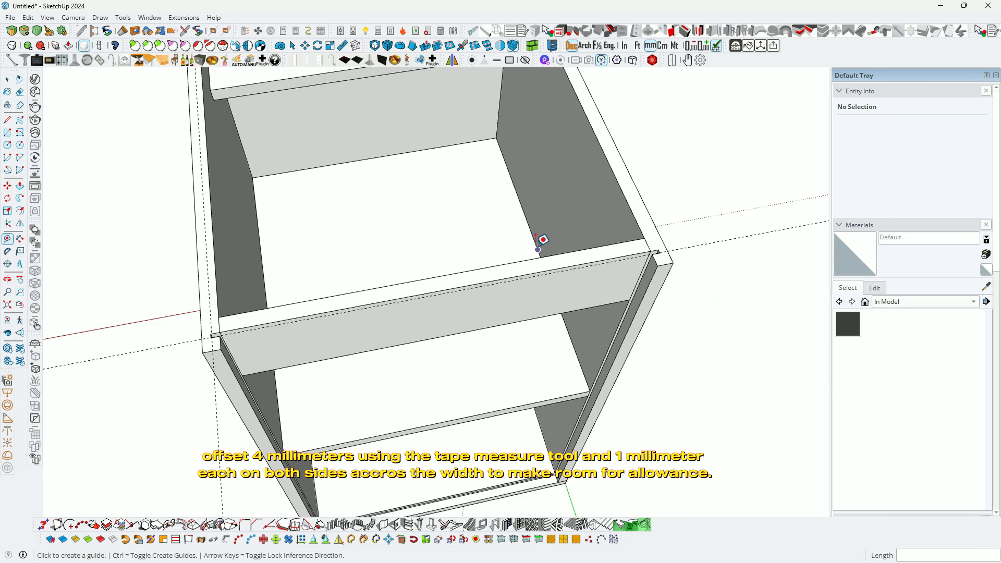
pyautogui.scroll(5, 694, 258)
pyautogui.scroll(2, 708, 257)
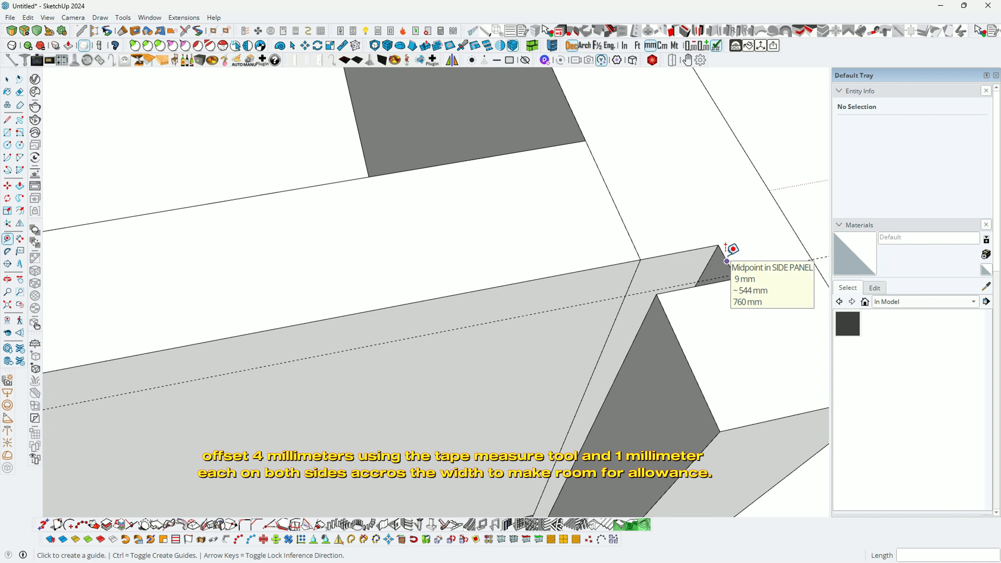
pyautogui.click(721, 251)
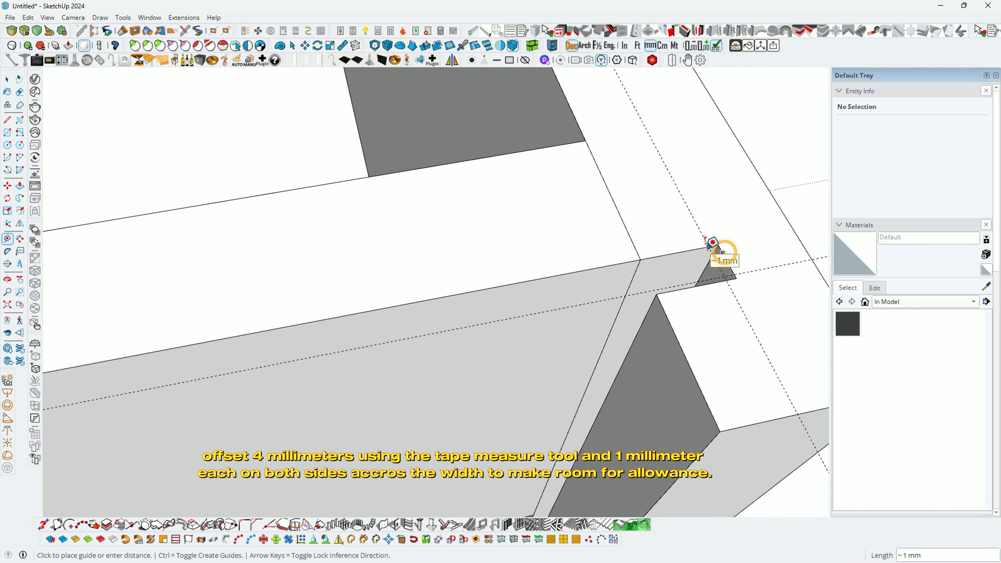
pyautogui.write('1')
pyautogui.press('Return')
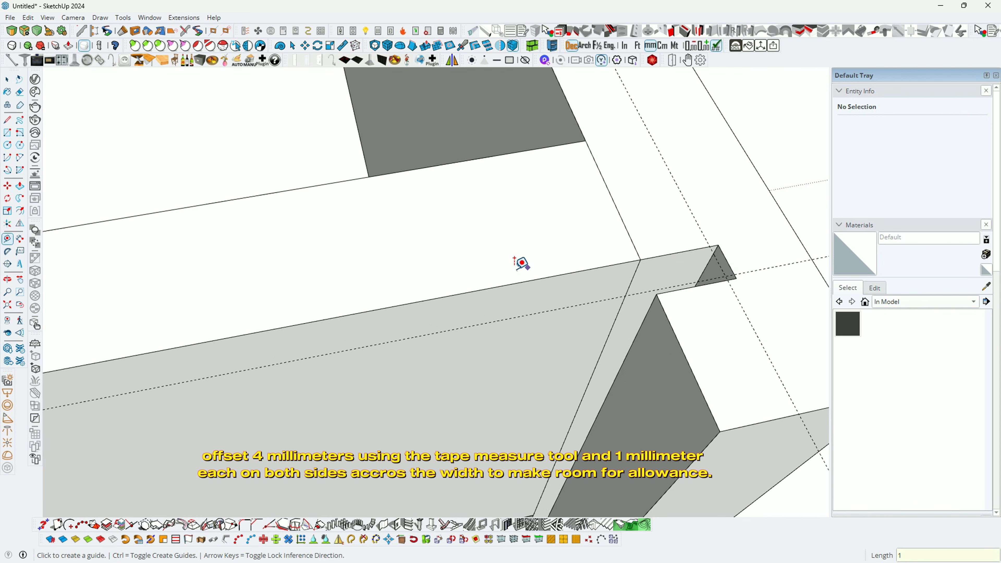
# Step: Place a guide offset from the cabinet's bottom-left edge
pyautogui.moveTo(521, 263); pyautogui.dragTo(404, 187, button='middle')
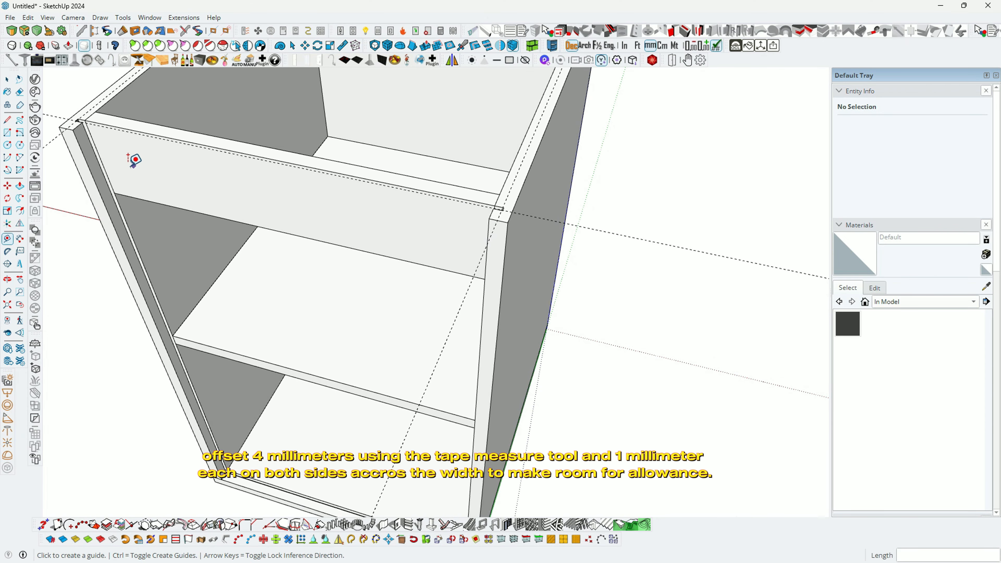
pyautogui.scroll(-2, 161, 173)
pyautogui.scroll(2, 228, 485)
pyautogui.scroll(3, 222, 452)
pyautogui.moveTo(220, 437); pyautogui.dragTo(216, 390, button='middle')
pyautogui.scroll(3, 216, 429)
pyautogui.scroll(3, 224, 420)
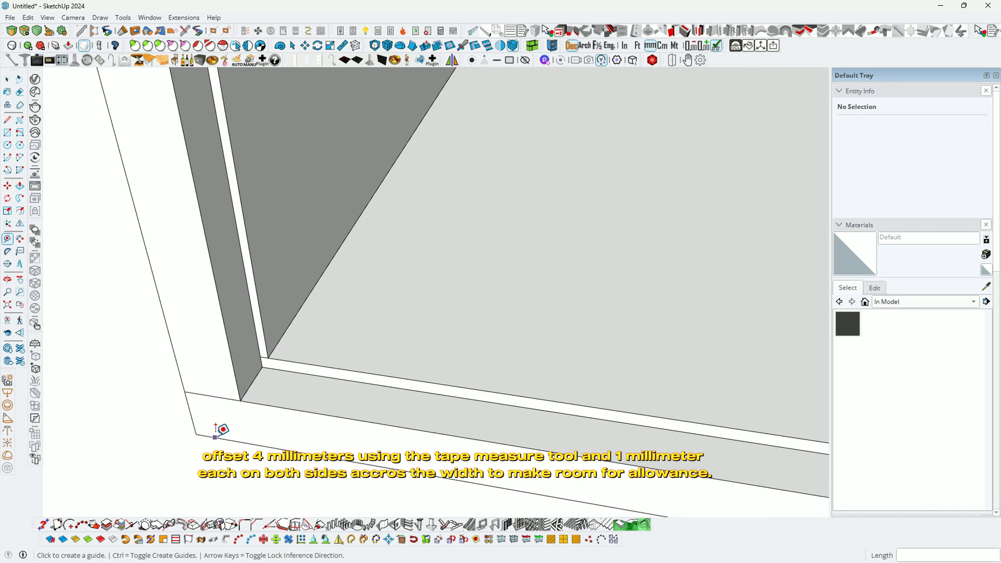
pyautogui.click(215, 436)
pyautogui.click(191, 410)
# Step: Add the last offset guide from the bottom corner to the cabinet's back
pyautogui.moveTo(189, 409); pyautogui.dragTo(246, 429, button='middle')
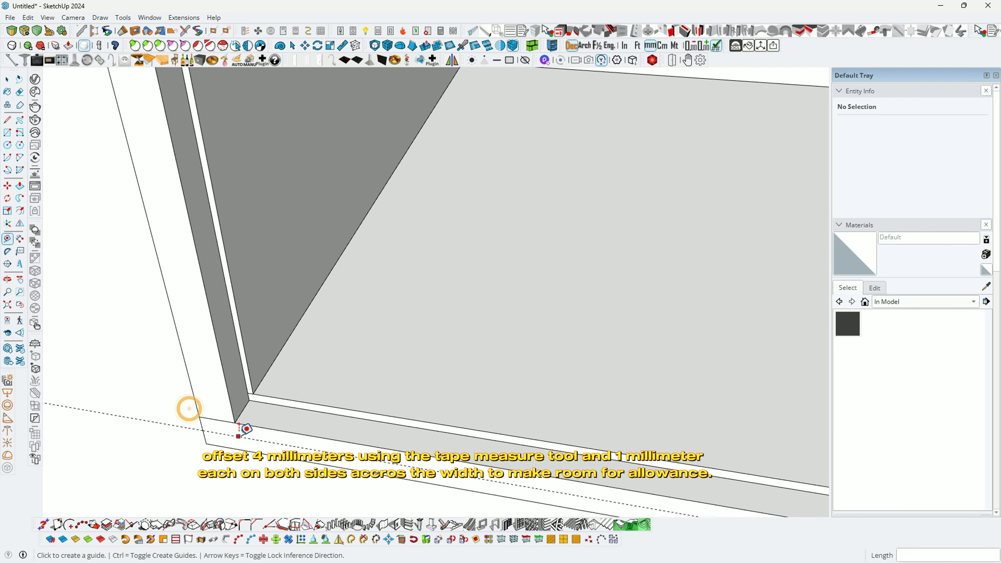
pyautogui.click(236, 435)
pyautogui.scroll(-6, 237, 435)
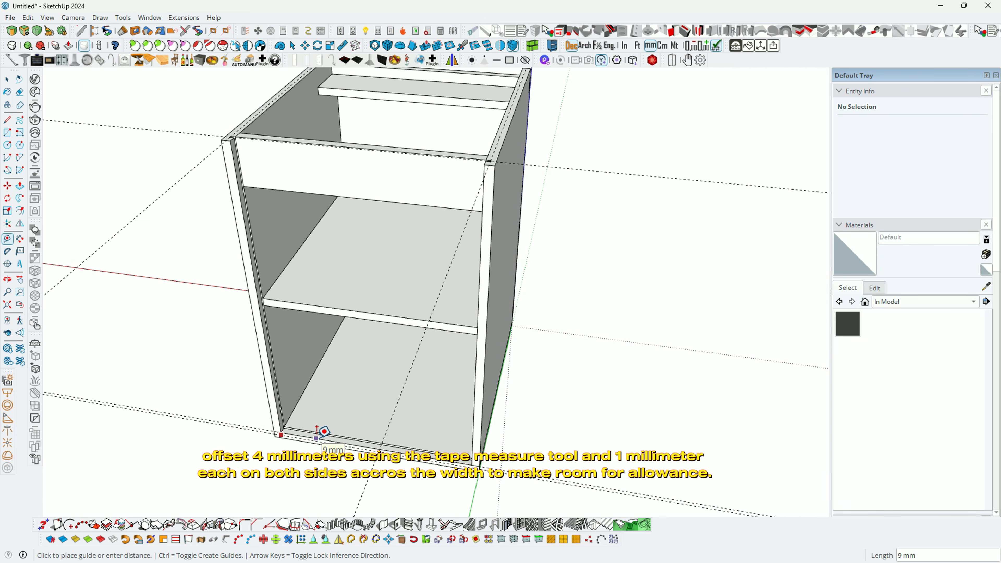
pyautogui.scroll(1, 242, 235)
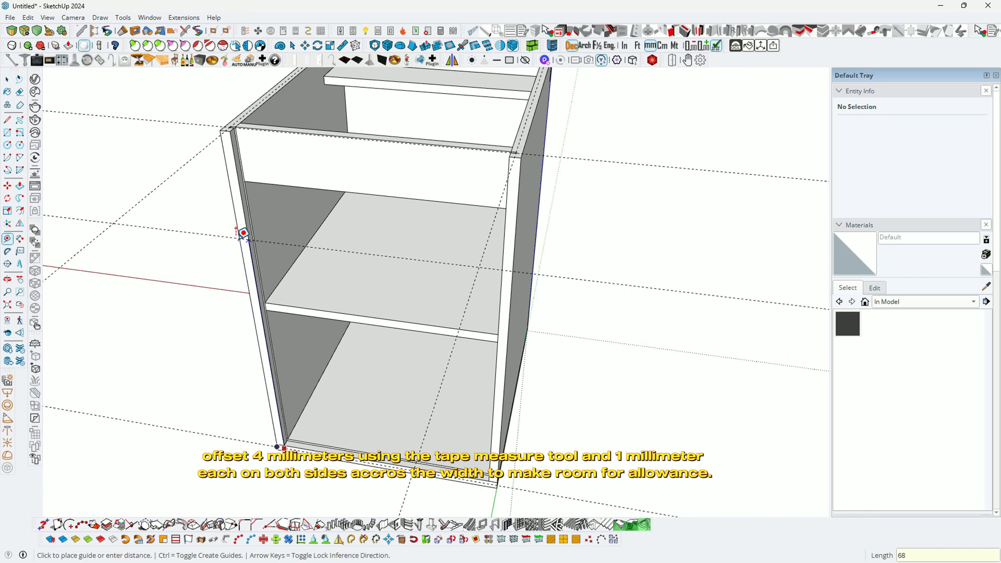
pyautogui.click(244, 233)
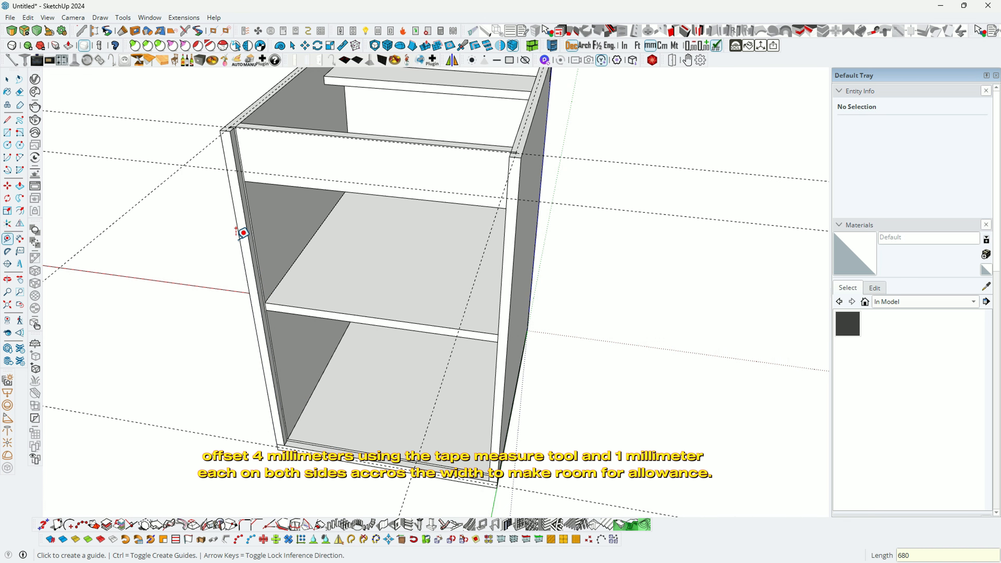
pyautogui.scroll(5, 248, 252)
pyautogui.moveTo(227, 154); pyautogui.dragTo(241, 205, button='middle')
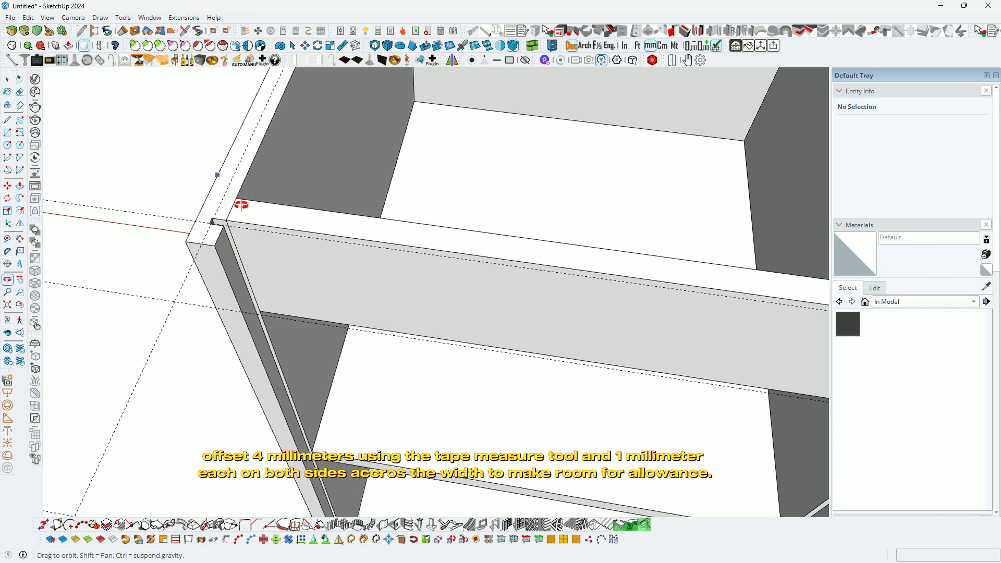
# Step: Draw a thin rectangle between the guide intersections as the back panel face
pyautogui.press('r')
pyautogui.scroll(2, 230, 233)
pyautogui.scroll(2, 204, 209)
pyautogui.scroll(2, 205, 210)
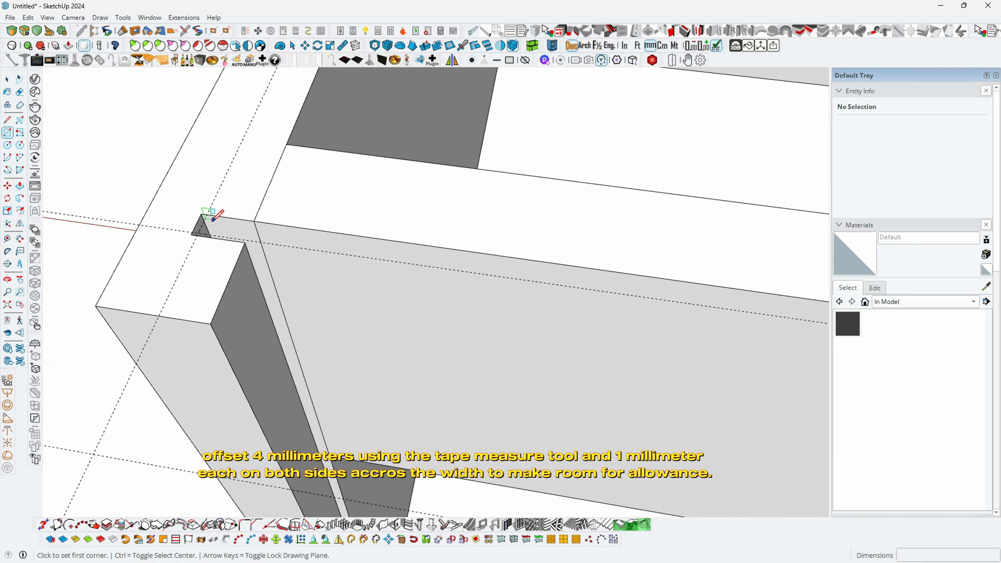
pyautogui.click(198, 234)
pyautogui.scroll(-5, 147, 237)
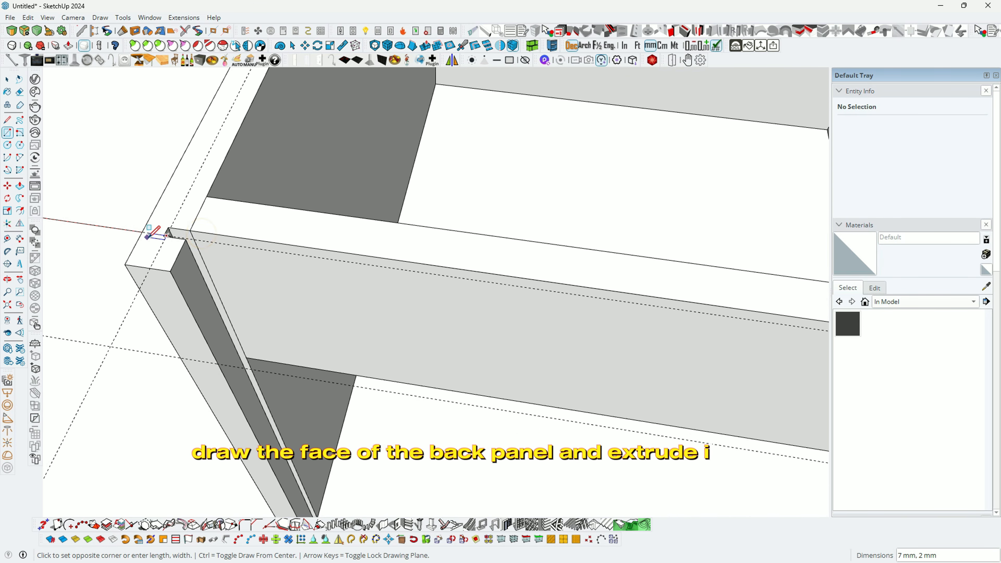
pyautogui.scroll(-3, 154, 235)
pyautogui.scroll(6, 597, 284)
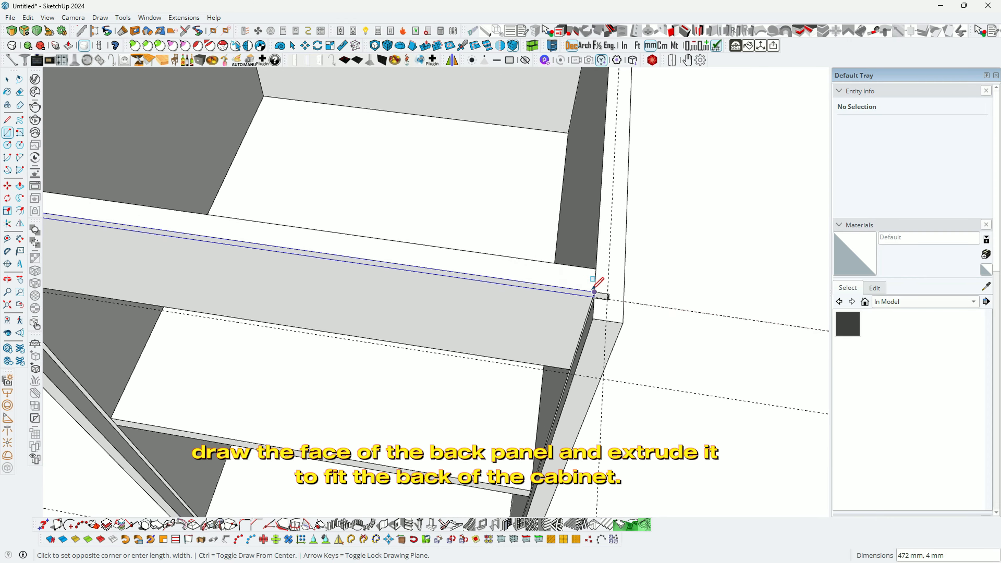
pyautogui.scroll(2, 607, 290)
pyautogui.click(622, 300)
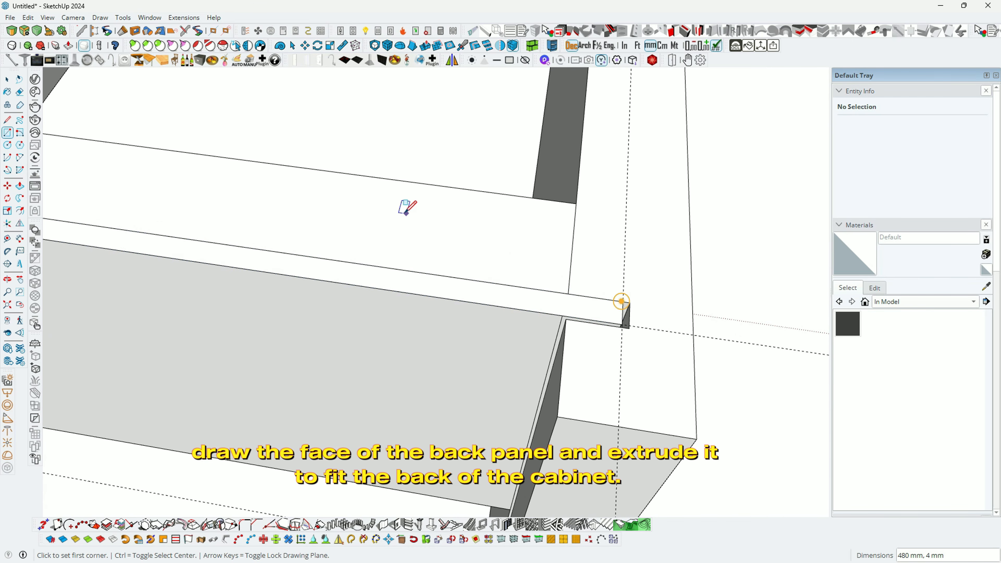
pyautogui.scroll(-3, 404, 206)
# Step: Push/Pull the back panel face up to full cabinet height and select its geometry
pyautogui.press('p')
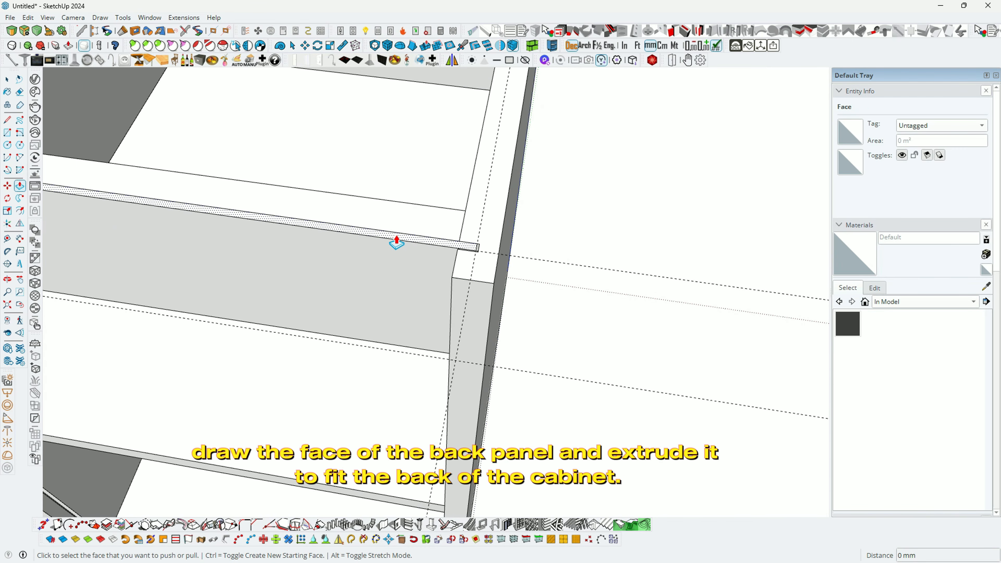
pyautogui.moveTo(389, 226); pyautogui.dragTo(332, 248, button='middle')
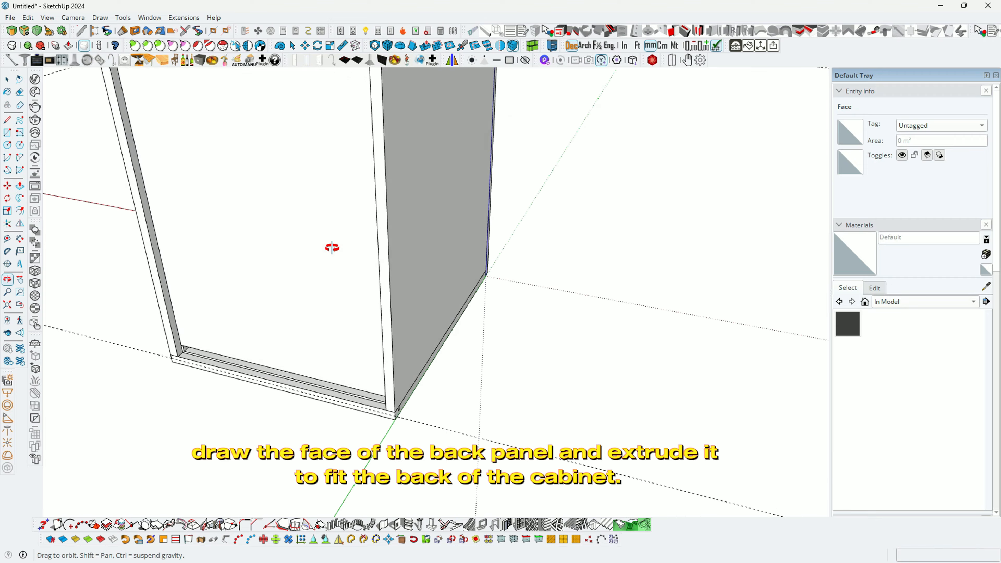
pyautogui.scroll(3, 402, 414)
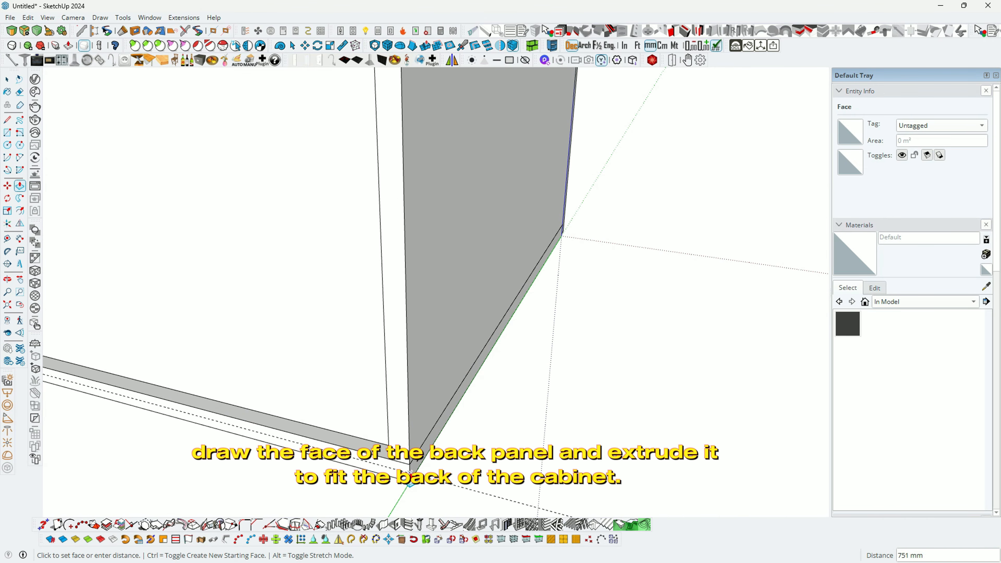
pyautogui.scroll(-5, 410, 473)
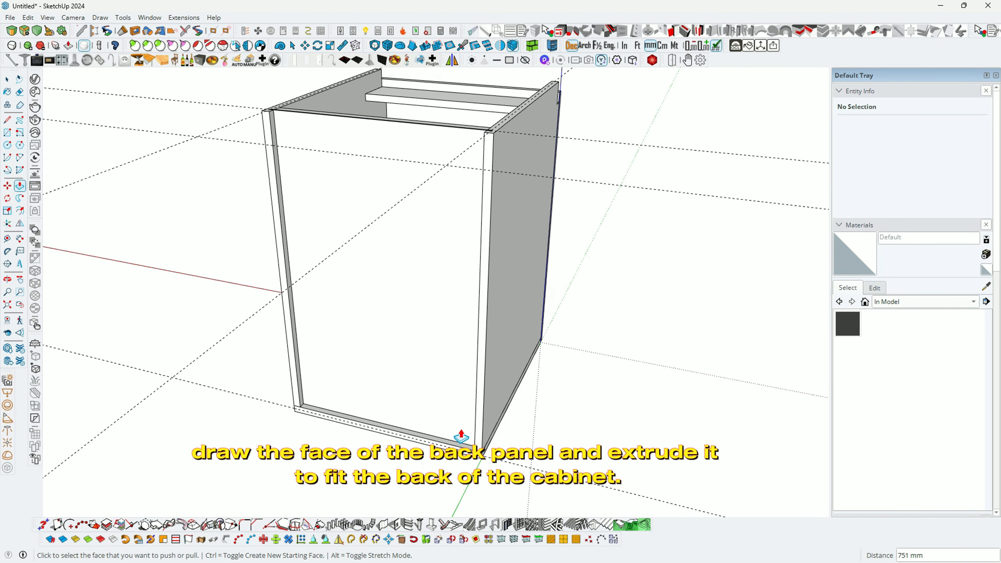
pyautogui.moveTo(460, 436); pyautogui.dragTo(329, 217, button='middle')
pyautogui.scroll(5, 280, 185)
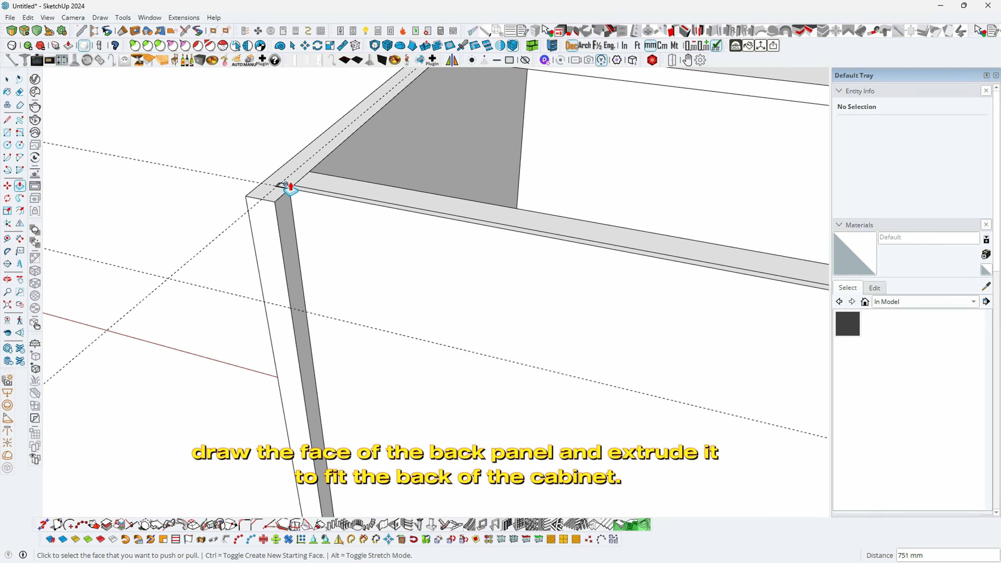
pyautogui.click(302, 195)
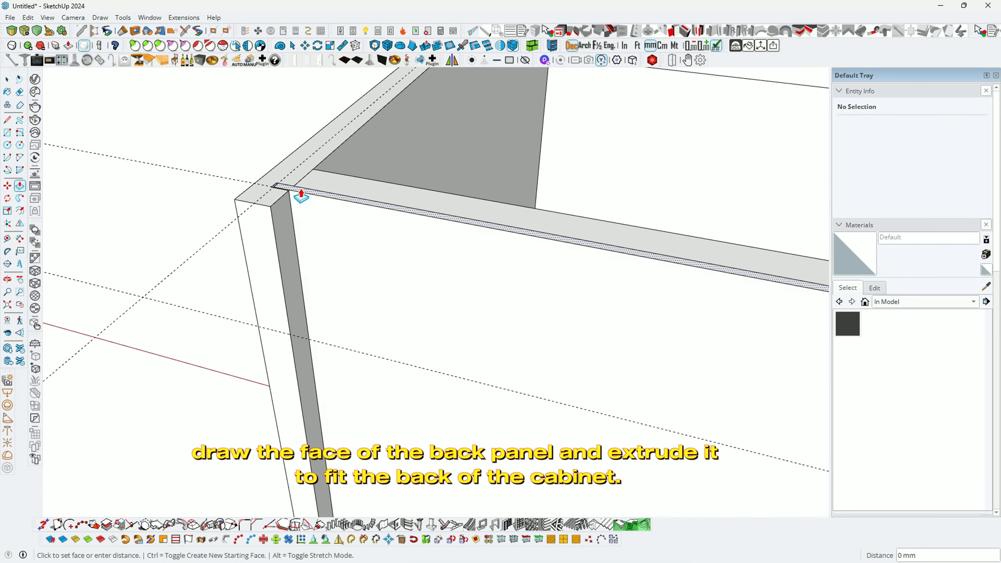
pyautogui.click(290, 334)
pyautogui.moveTo(290, 335); pyautogui.dragTo(327, 308, button='middle')
pyautogui.scroll(-4, 256, 213)
pyautogui.press('space')
pyautogui.tripleClick(327, 310)
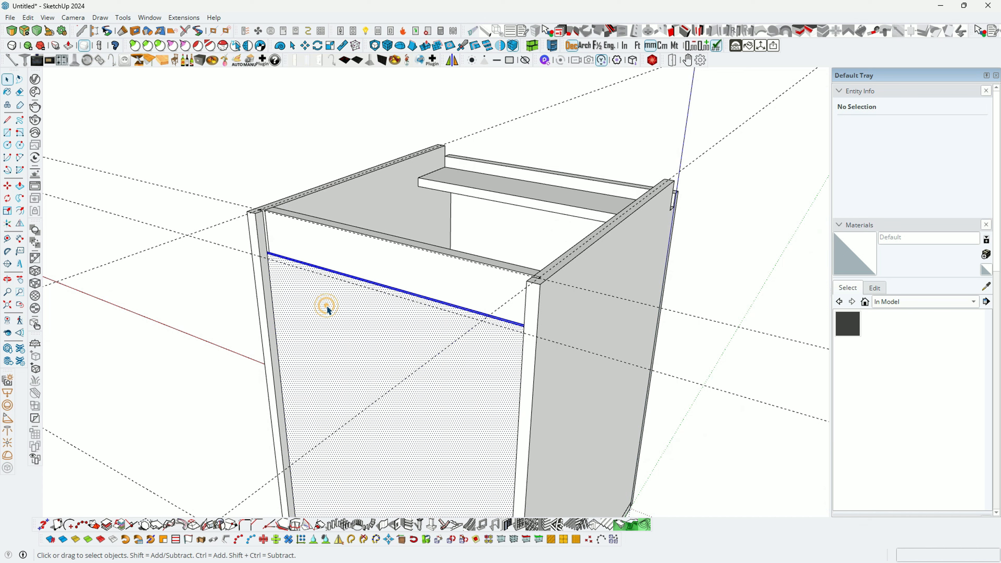
# Step: Make the selected back panel geometry a component with definition BACK PANEL
pyautogui.rightClick(326, 310)
pyautogui.click(366, 86)
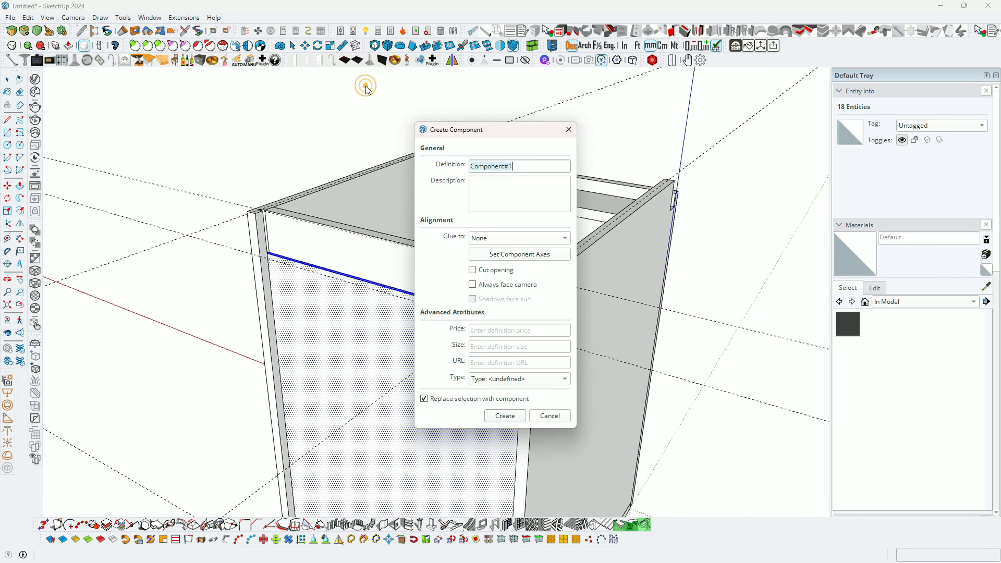
pyautogui.write('BACK PANEL')
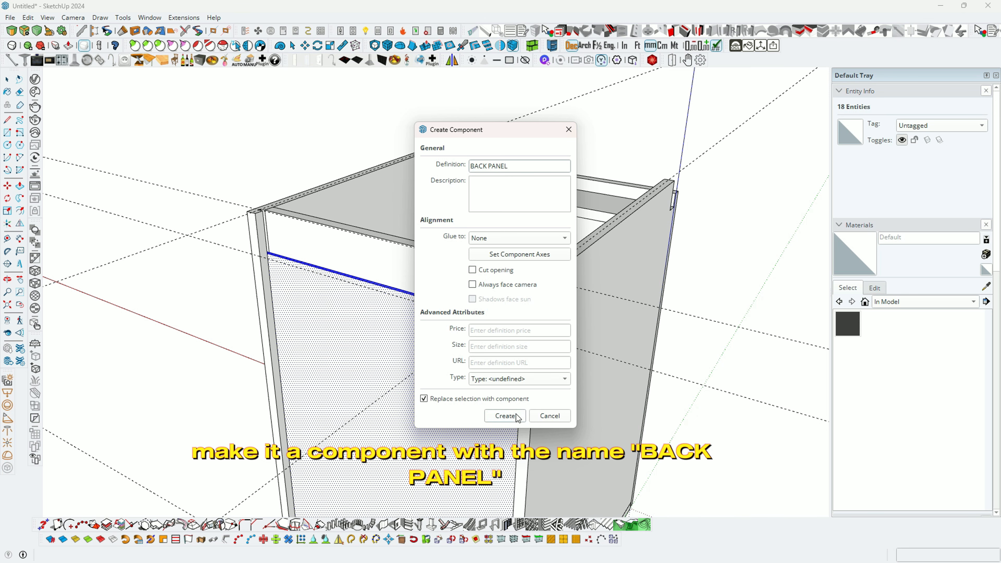
pyautogui.click(504, 416)
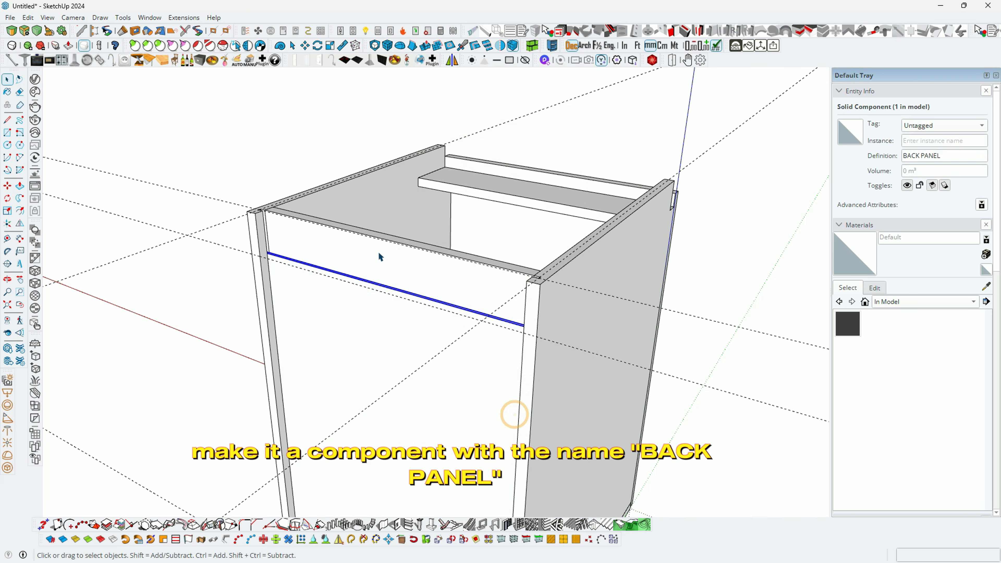
# Step: Delete all guides with Edit > Delete Guides and orbit to check the finished cabinet
pyautogui.moveTo(377, 250); pyautogui.dragTo(631, 252, button='middle')
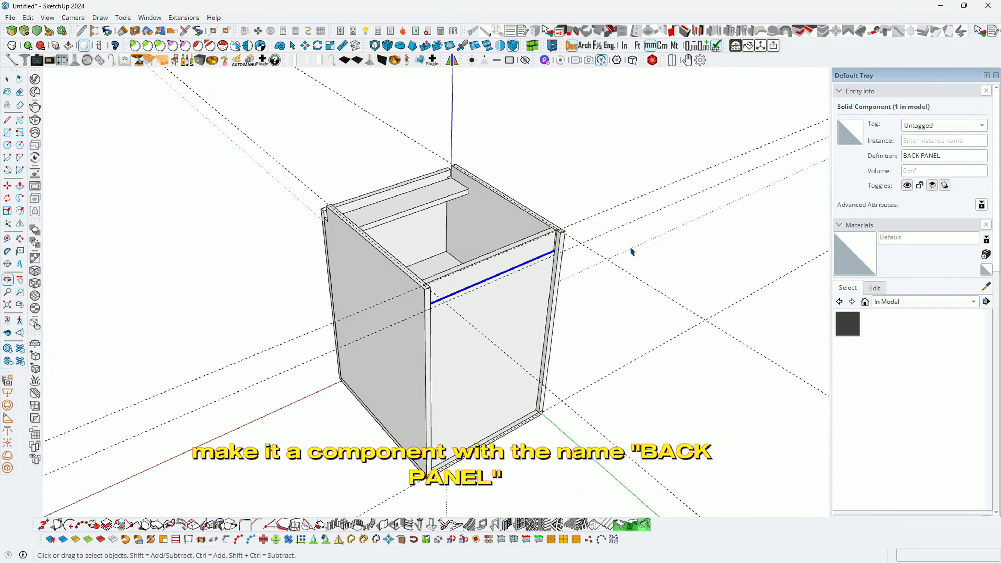
pyautogui.click(28, 17)
pyautogui.click(79, 120)
pyautogui.scroll(2, 489, 289)
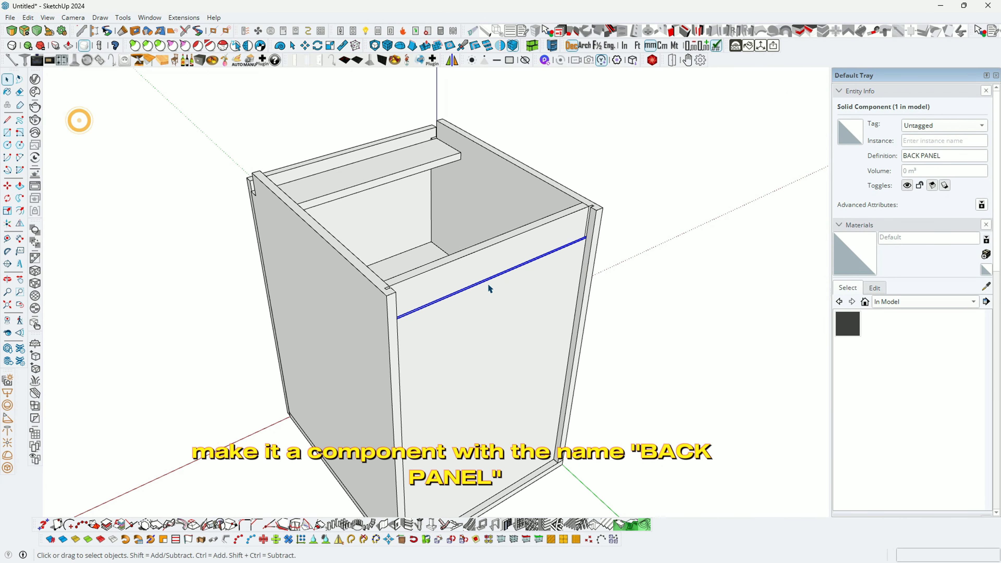
pyautogui.moveTo(489, 289); pyautogui.dragTo(738, 281, button='middle')
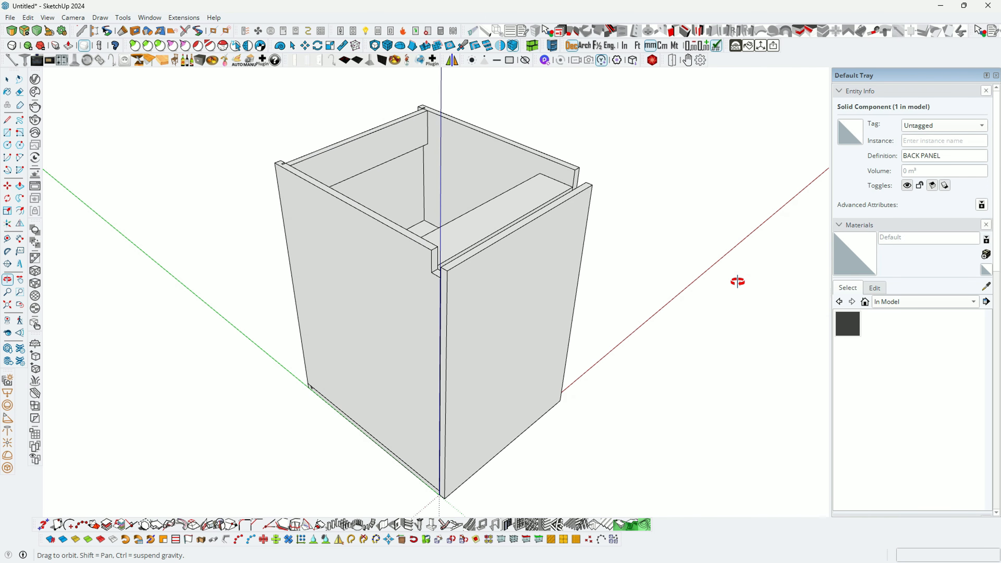
pyautogui.moveTo(659, 388); pyautogui.dragTo(608, 371, button='middle')
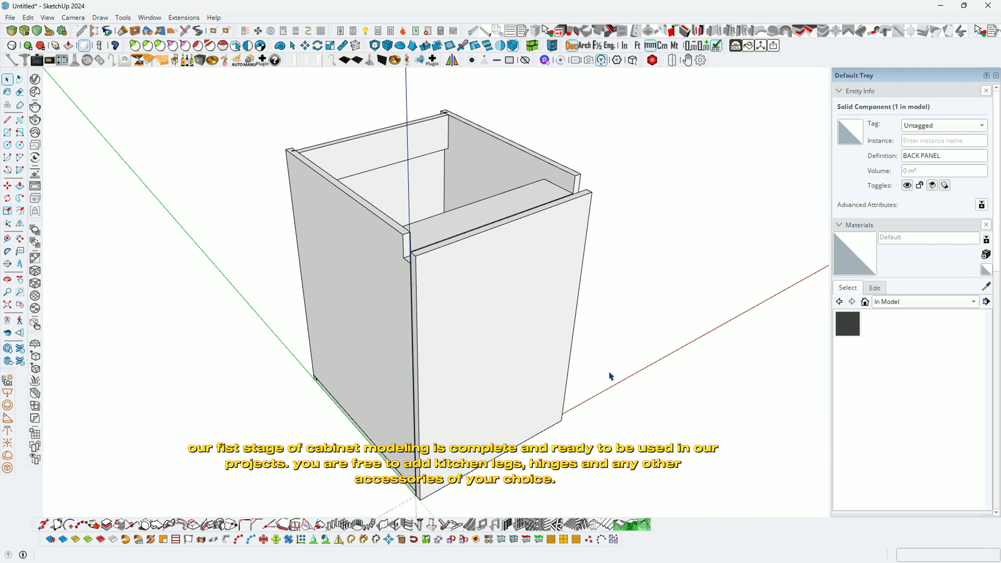
pyautogui.moveTo(541, 396); pyautogui.dragTo(337, 380, button='middle')
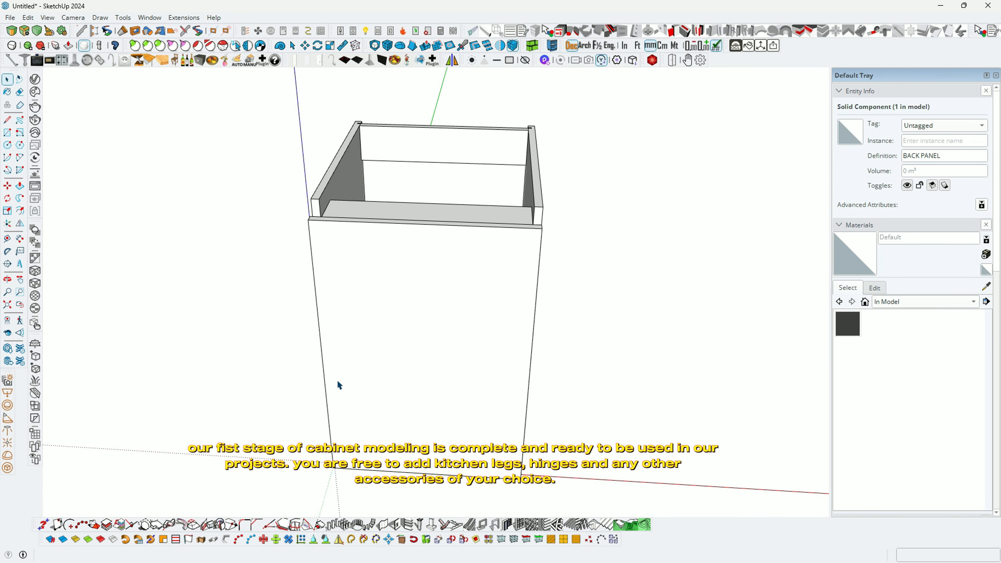
pyautogui.moveTo(337, 379); pyautogui.dragTo(634, 480, button='middle')
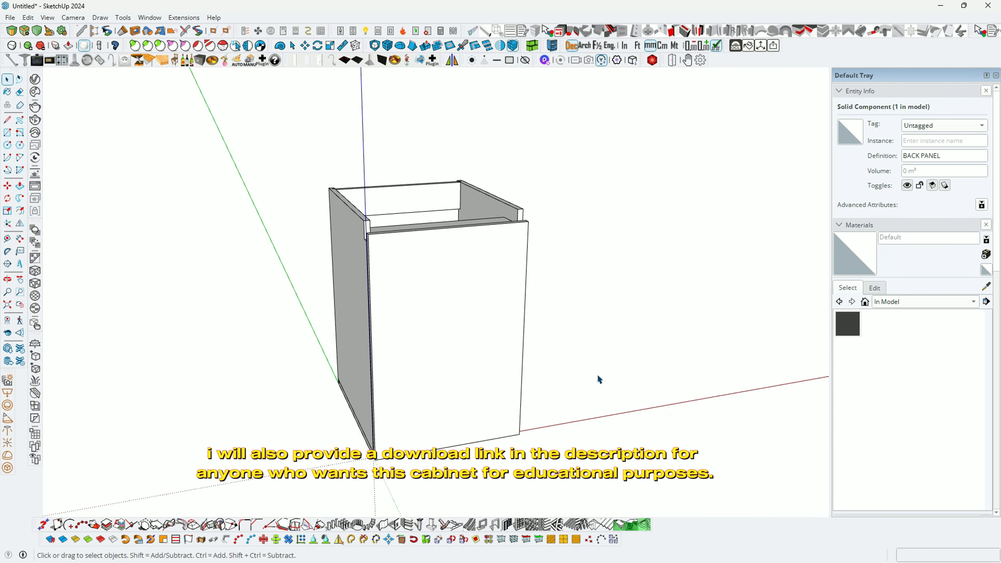
pyautogui.moveTo(605, 337); pyautogui.dragTo(560, 414, button='middle')
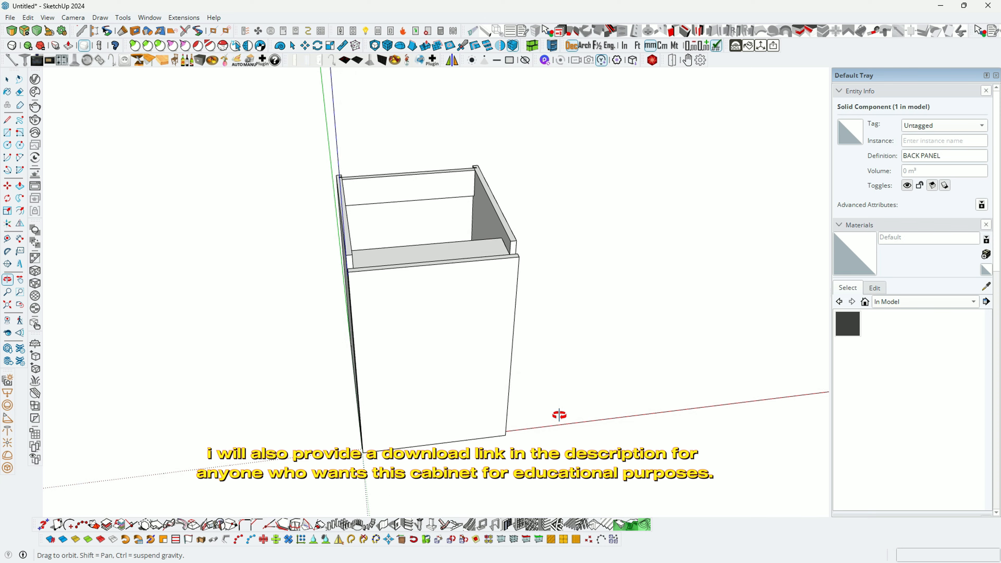
pyautogui.moveTo(559, 415); pyautogui.dragTo(465, 406)
pyautogui.press('space')
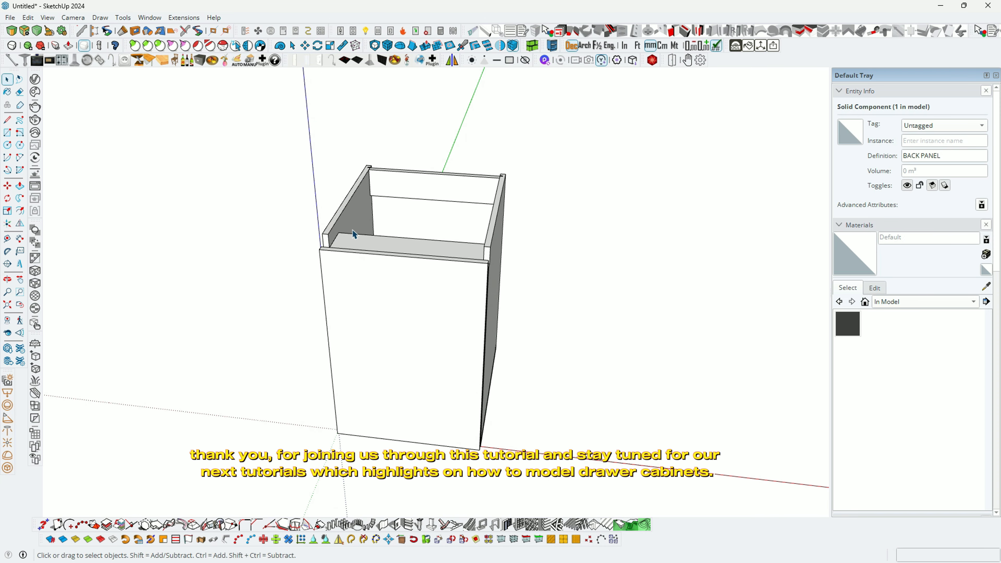
pyautogui.moveTo(353, 229); pyautogui.dragTo(476, 297, button='middle')
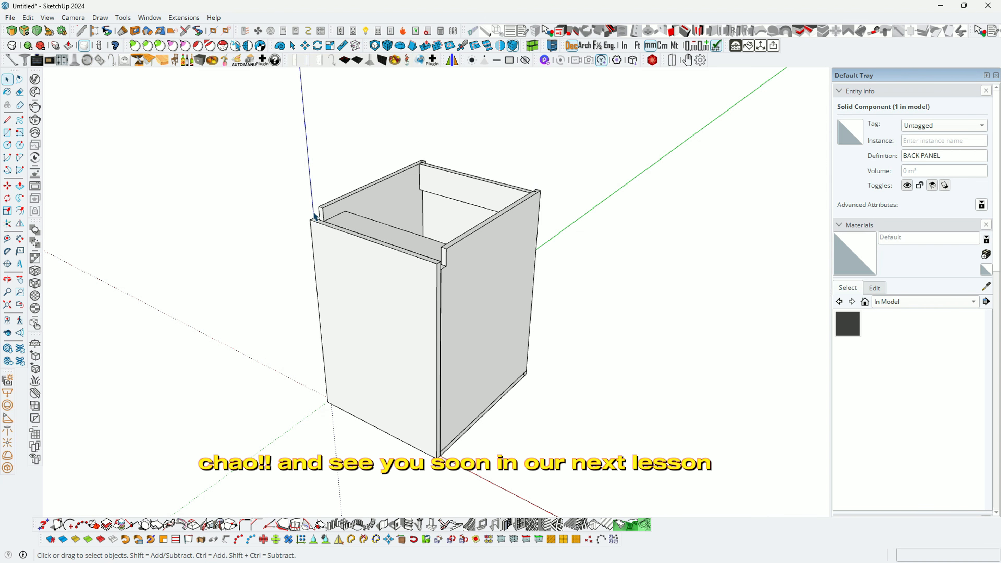
pyautogui.moveTo(308, 205); pyautogui.dragTo(436, 319, button='middle')
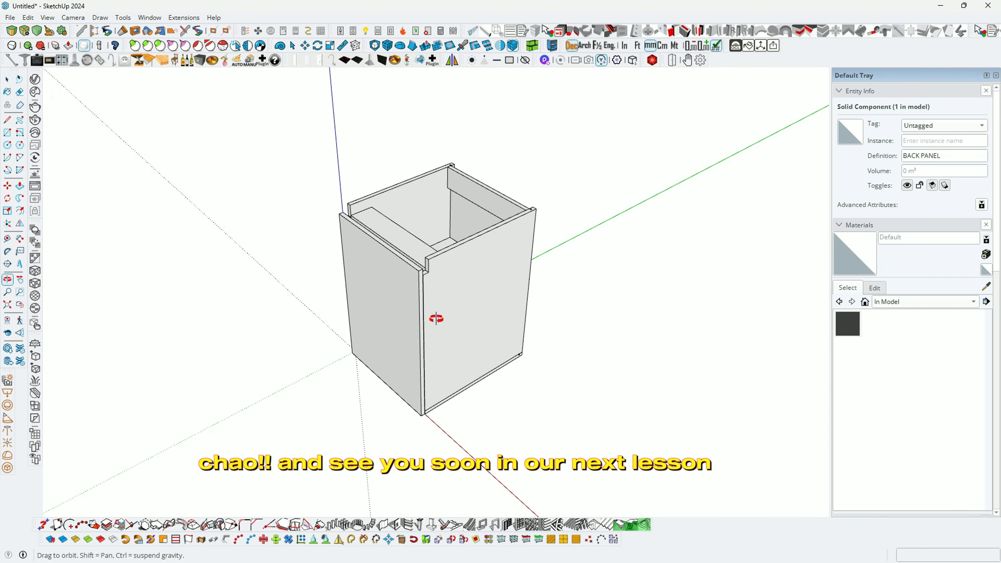
pyautogui.press('space')
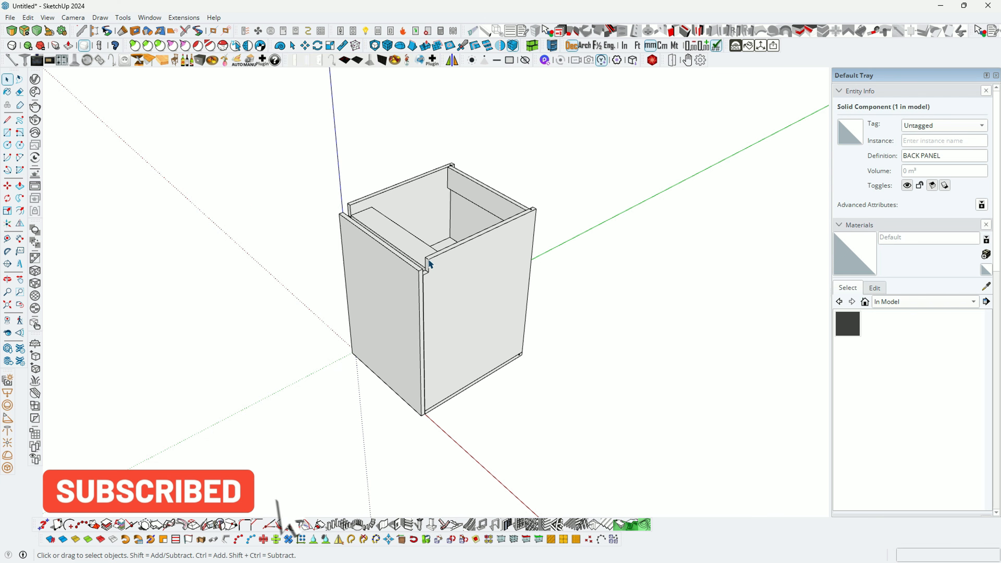
pyautogui.scroll(2, 426, 263)
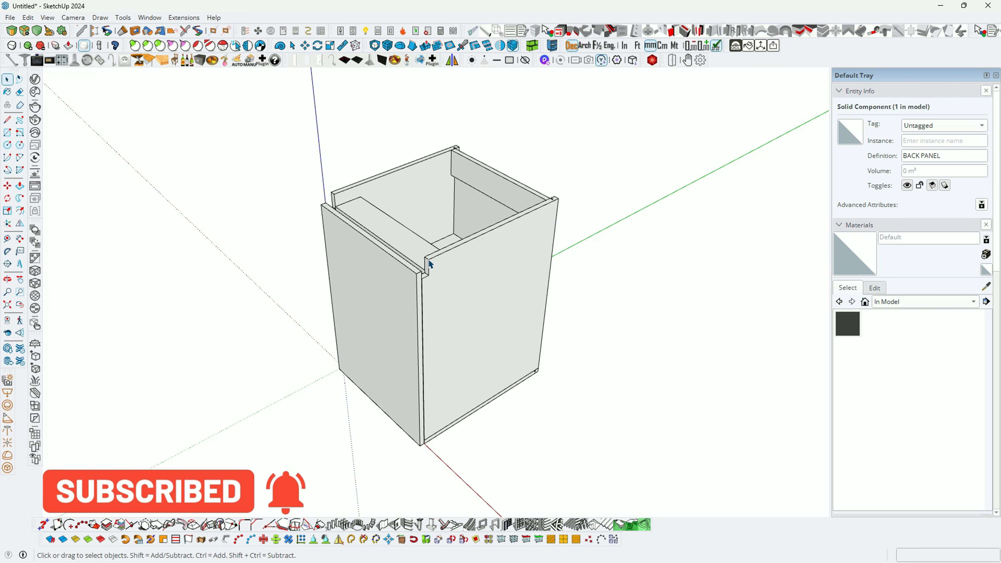